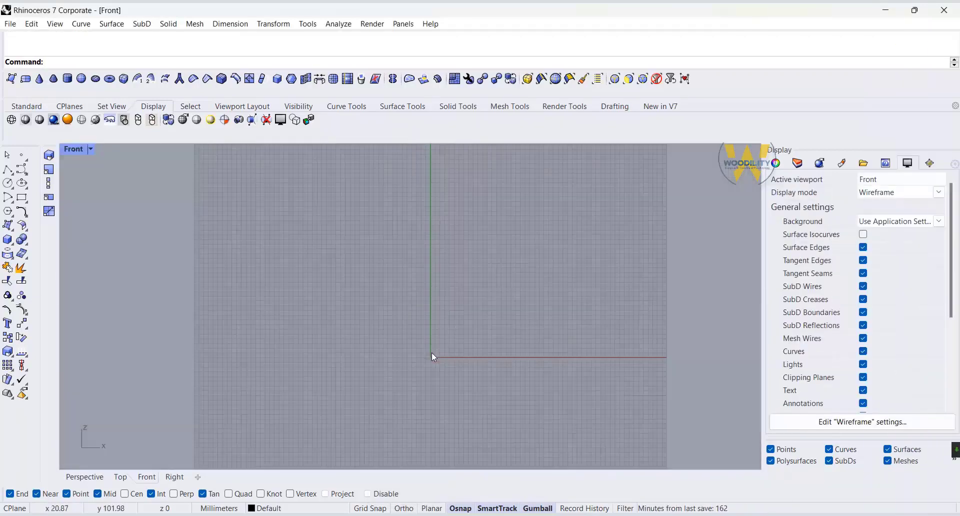
Step: Create the tall leg as a box 70 mm long, 750 mm wide and 40 mm high in the Front view
{"action": "left_click", "coordinate": [8, 240]}
{"action": "left_click", "coordinate": [368, 257]}
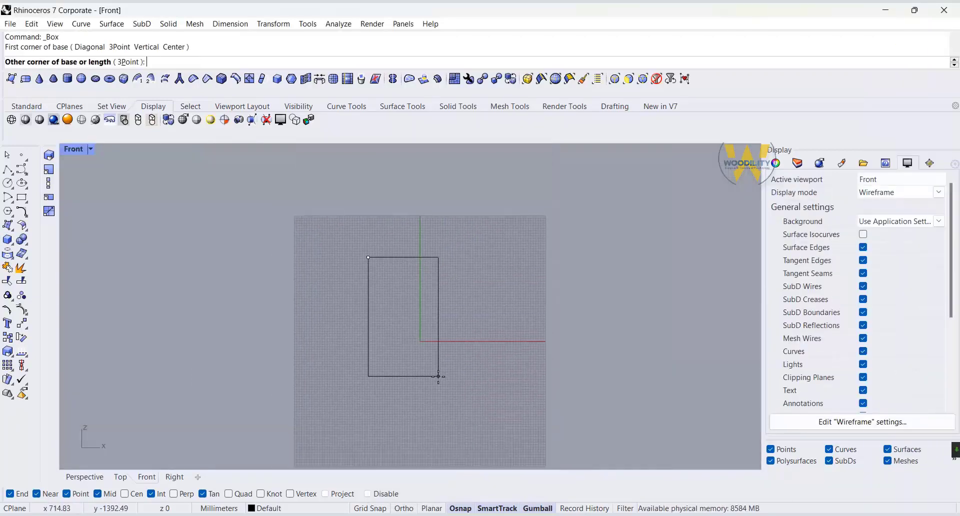
{"action": "key", "text": "Return"}
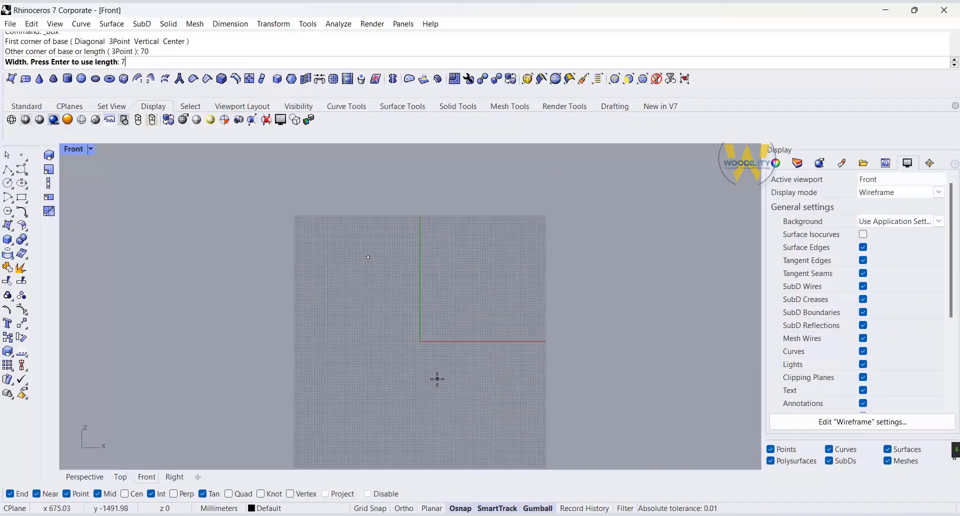
{"action": "key", "text": "Return"}
{"action": "scroll", "coordinate": [368, 248], "scroll_direction": "up", "scroll_amount": 4}
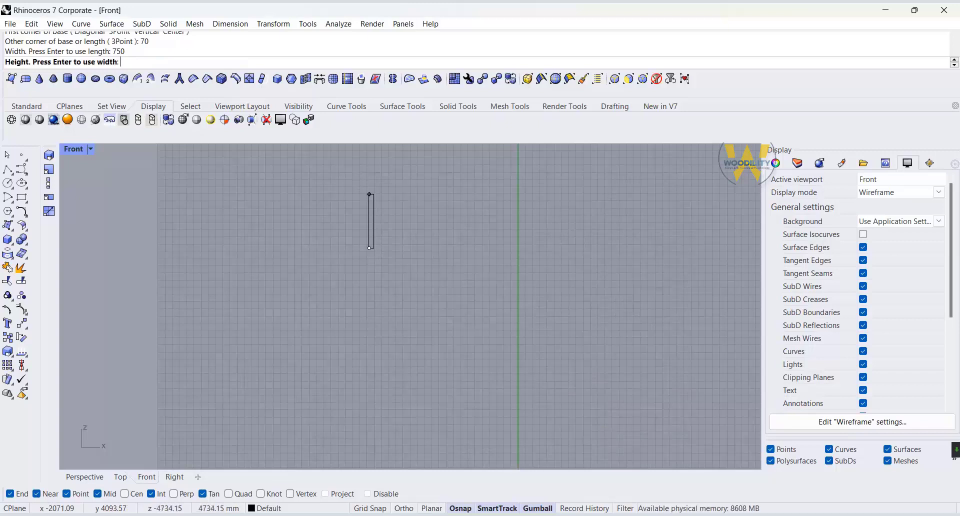
{"action": "type", "text": "4"}
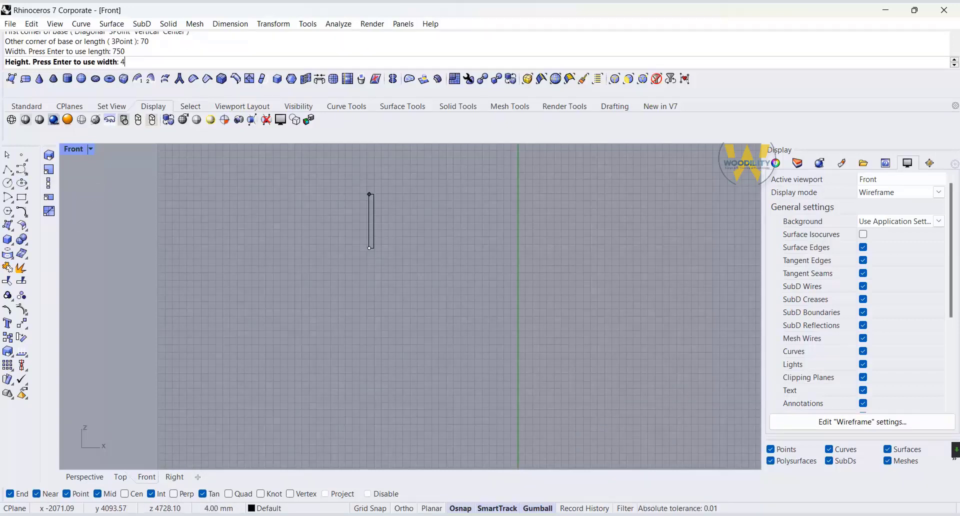
{"action": "type", "text": "0"}
{"action": "key", "text": "Return"}
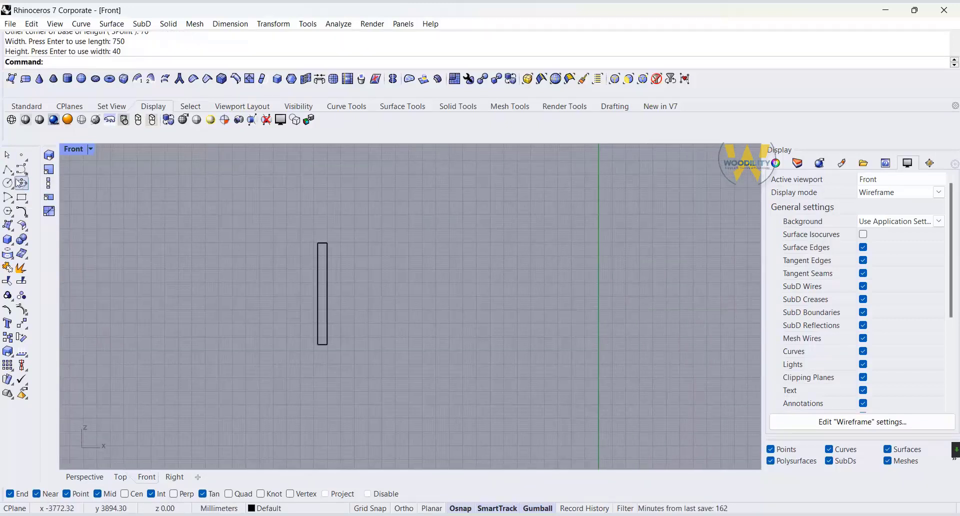
Step: Create the short leg beside the tall one as a 70 × 400 × 40 mm box in the Front view
{"action": "left_click", "coordinate": [7, 239]}
{"action": "left_click", "coordinate": [412, 282]}
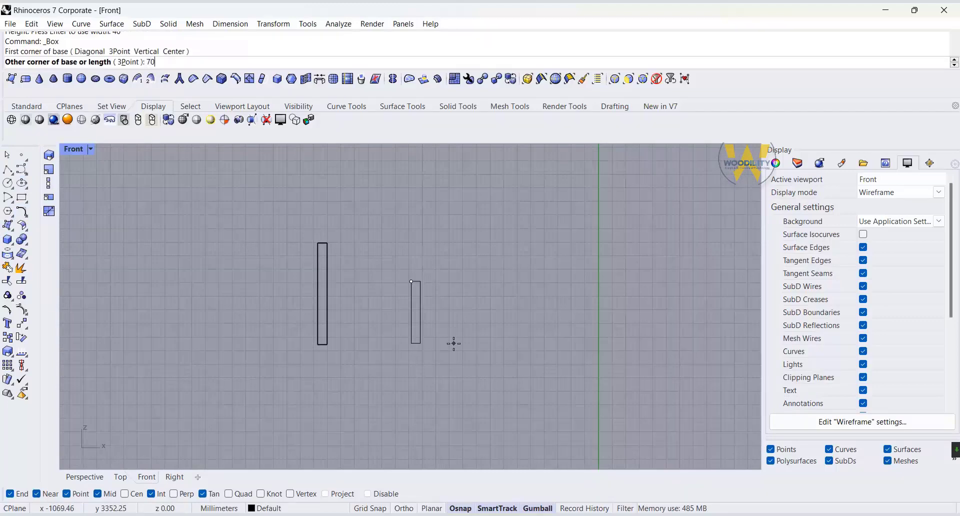
{"action": "key", "text": "Return"}
{"action": "type", "text": "400"}
{"action": "key", "text": "Return"}
{"action": "type", "text": "40"}
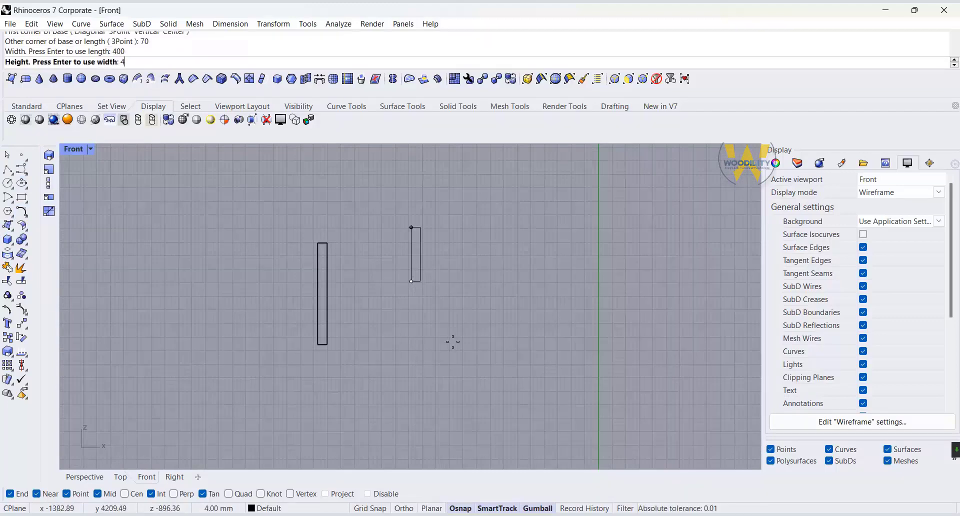
{"action": "key", "text": "Return"}
Step: Lower the short leg until its base is level with the tall leg's base, and rotate it 5 degrees
{"action": "left_click", "coordinate": [418, 276]}
{"action": "left_click_drag", "start_coordinate": [415, 214], "coordinate": [416, 276]}
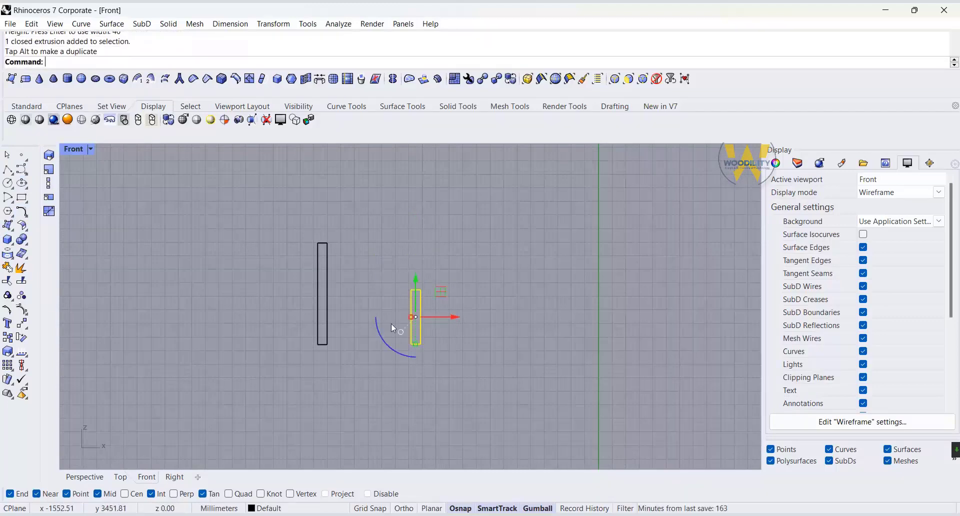
{"action": "left_click", "coordinate": [387, 329]}
{"action": "type", "text": "5"}
{"action": "key", "text": "Return"}
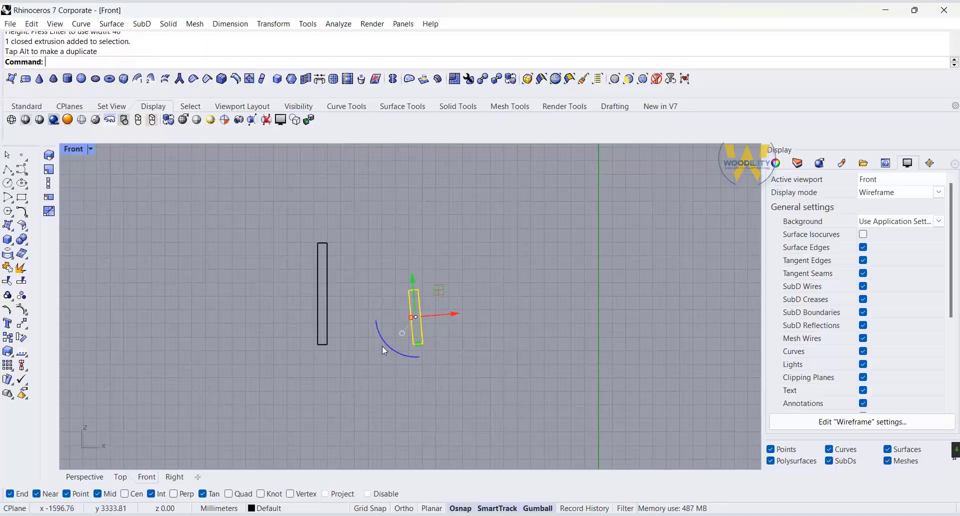
Step: Rotate the tall leg by -5 degrees in the Front view and deselect it
{"action": "left_click", "coordinate": [324, 275]}
{"action": "left_click", "coordinate": [286, 315]}
{"action": "type", "text": "-5"}
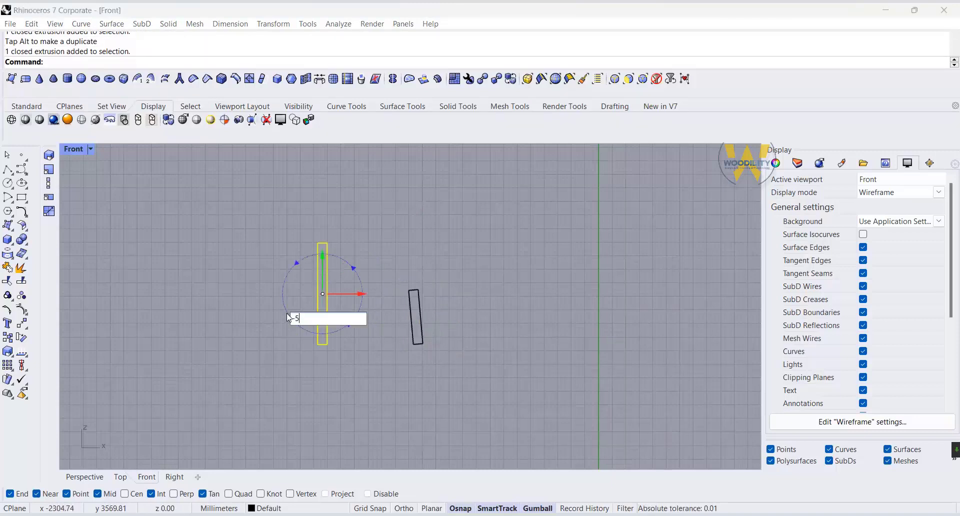
{"action": "key", "text": "Return"}
{"action": "left_click", "coordinate": [377, 254]}
Step: Create the rail as a 660 × 70 × 40 mm box between the two legs in the Front view
{"action": "right_click_drag", "start_coordinate": [358, 280], "coordinate": [370, 300]}
{"action": "scroll", "coordinate": [370, 342], "scroll_direction": "up", "scroll_amount": 6}
{"action": "right_click_drag", "start_coordinate": [383, 346], "coordinate": [401, 338]}
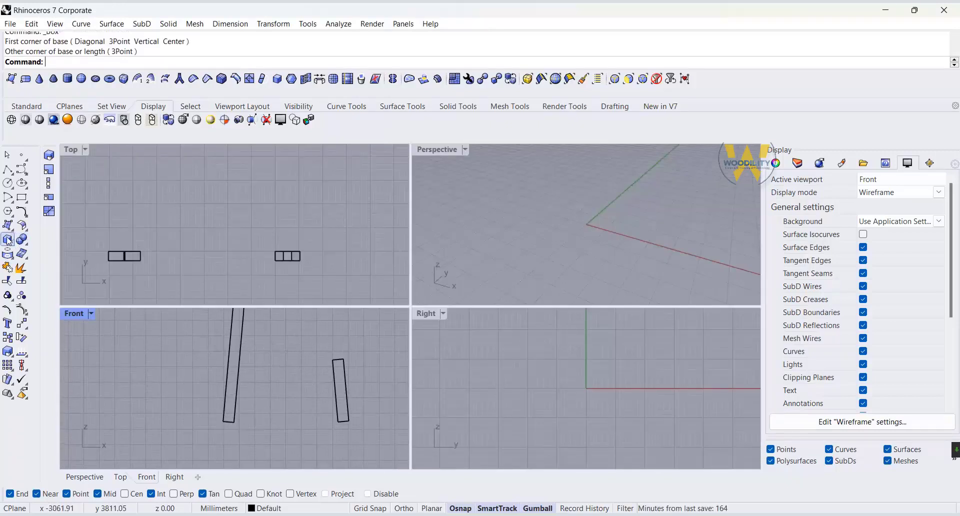
{"action": "left_click", "coordinate": [9, 241]}
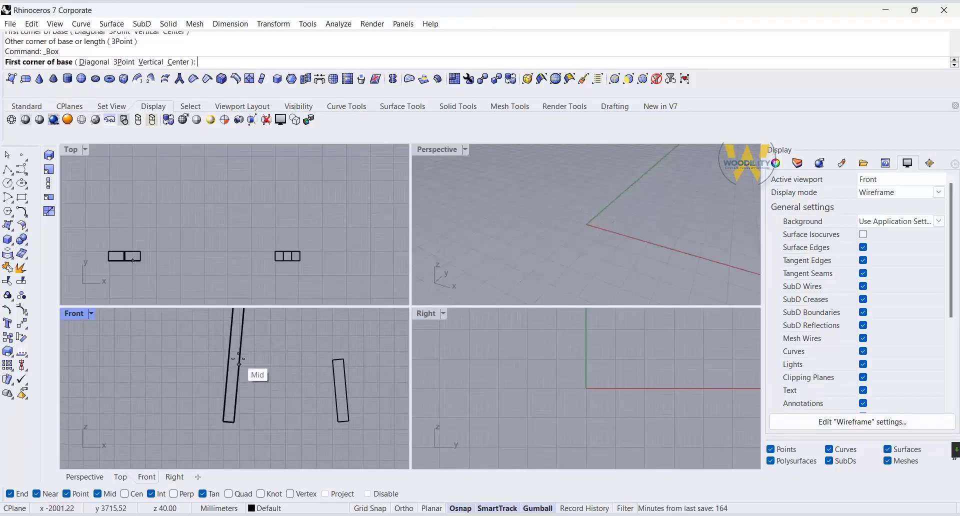
{"action": "left_click", "coordinate": [256, 348]}
{"action": "type", "text": "660"}
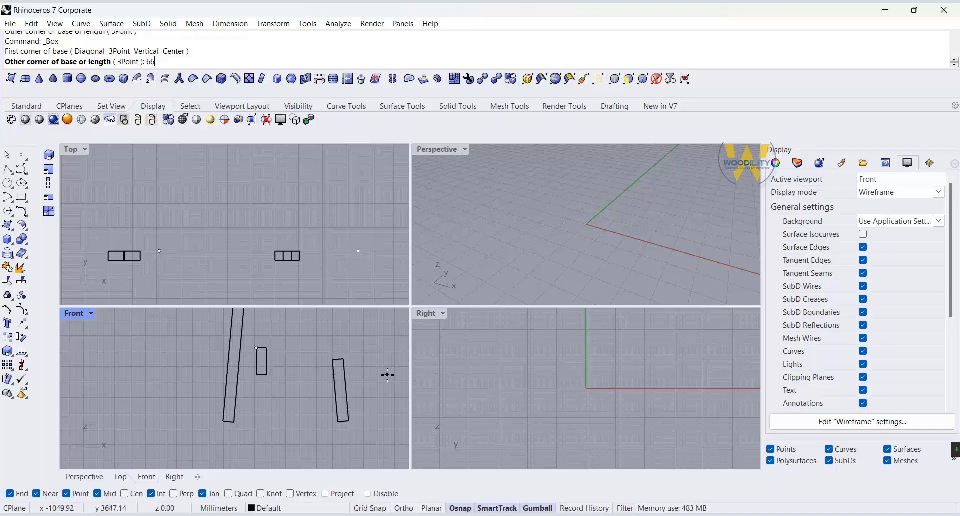
{"action": "key", "text": "Return"}
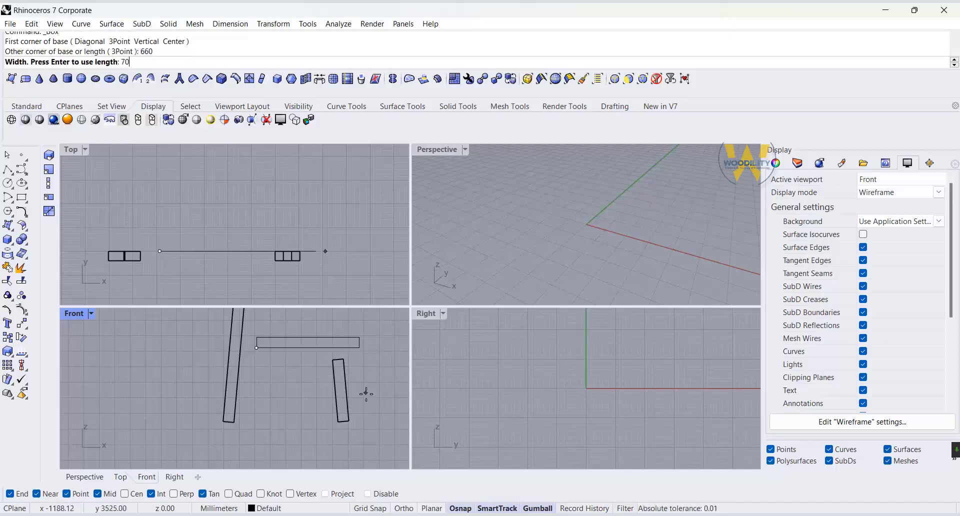
{"action": "type", "text": "70"}
{"action": "key", "text": "Return"}
{"action": "type", "text": "40"}
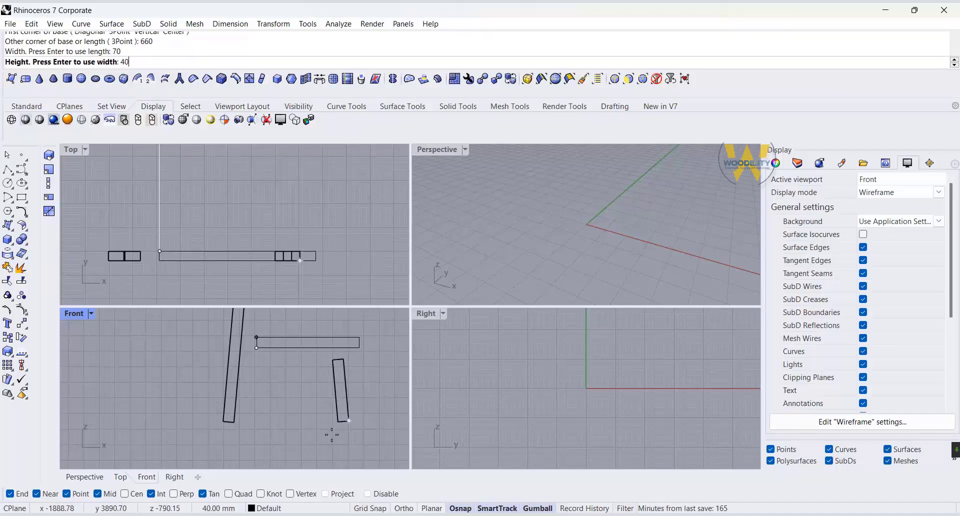
{"action": "key", "text": "Return"}
Step: Move the rail by its upper end corner onto the short leg's upper outer corner
{"action": "scroll", "coordinate": [350, 363], "scroll_direction": "up", "scroll_amount": 3}
{"action": "left_click", "coordinate": [353, 365]}
{"action": "left_click", "coordinate": [22, 323]}
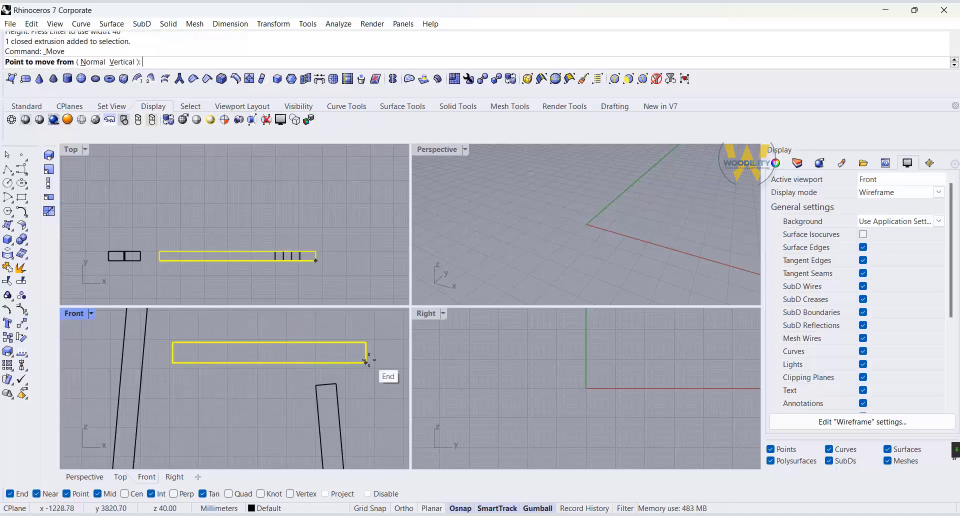
{"action": "left_click", "coordinate": [366, 343]}
{"action": "left_click", "coordinate": [336, 385]}
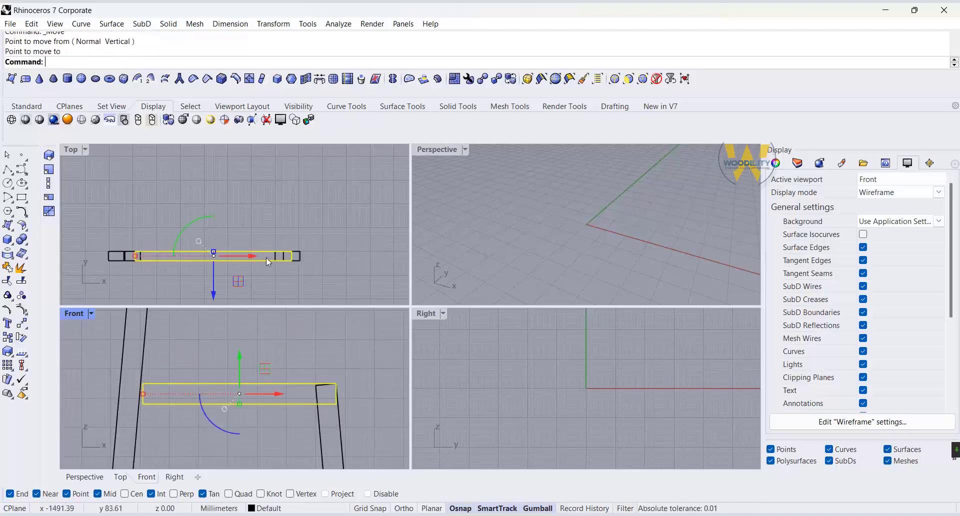
Step: Zoom all viewports to the rail and short leg, and set the Perspective viewport to Shaded display
{"action": "scroll", "coordinate": [297, 272], "scroll_direction": "up", "scroll_amount": 3}
{"action": "right_click_drag", "start_coordinate": [296, 275], "coordinate": [326, 264]}
{"action": "scroll", "coordinate": [658, 226], "scroll_direction": "down", "scroll_amount": 6}
{"action": "left_click_drag", "start_coordinate": [337, 171], "coordinate": [220, 270]}
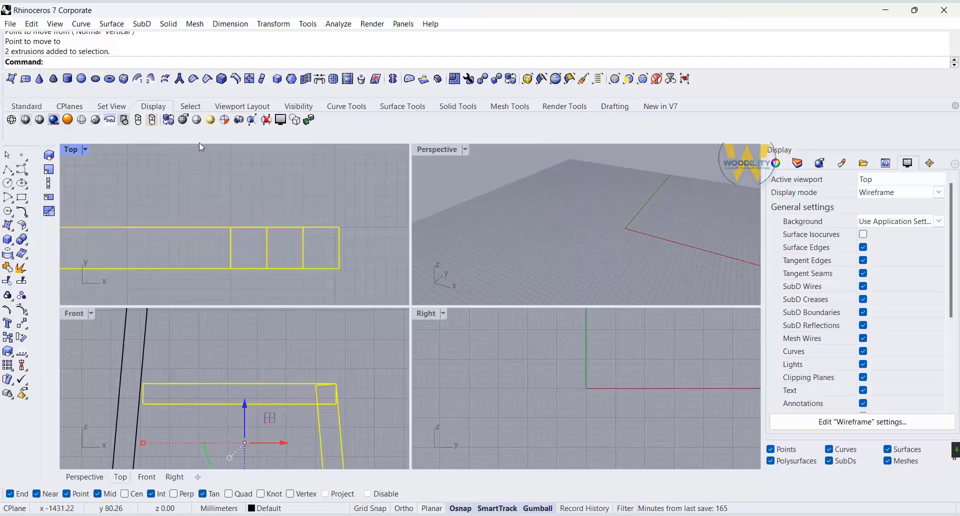
{"action": "left_click", "coordinate": [27, 106]}
{"action": "right_click", "coordinate": [208, 120]}
{"action": "left_click", "coordinate": [463, 205]}
{"action": "left_click", "coordinate": [465, 150]}
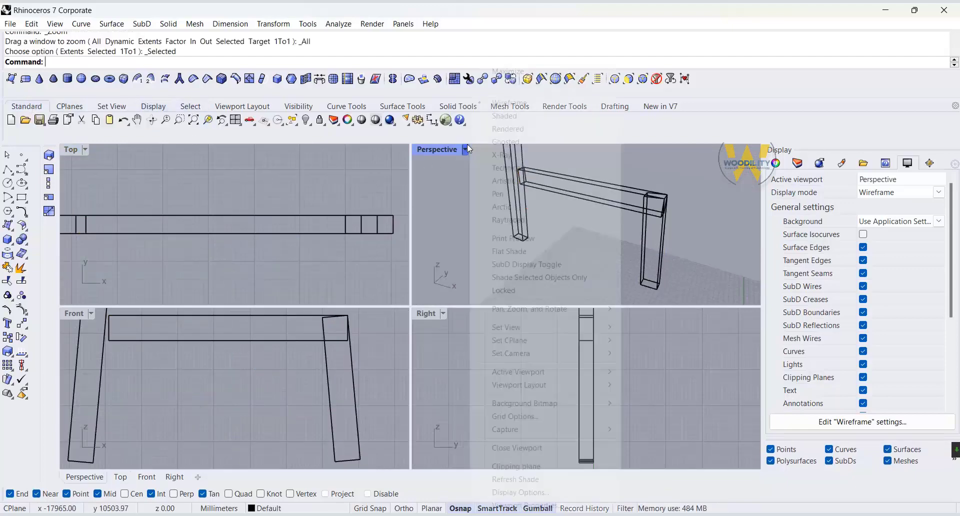
{"action": "left_click", "coordinate": [520, 116]}
Step: Move the rail back 40 mm in the Top view to place it behind the short leg
{"action": "left_click", "coordinate": [302, 337]}
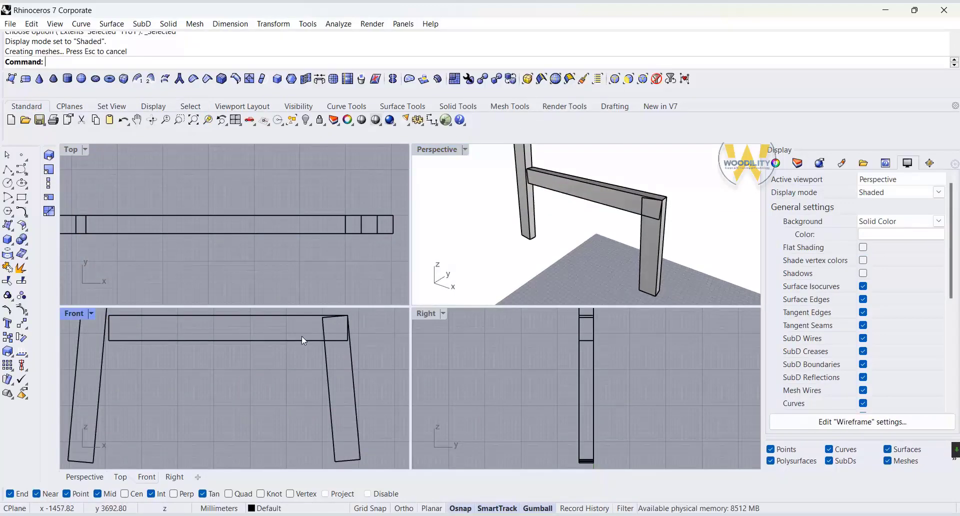
{"action": "scroll", "coordinate": [375, 198], "scroll_direction": "up", "scroll_amount": 6}
{"action": "right_click_drag", "start_coordinate": [375, 198], "coordinate": [322, 217]}
{"action": "left_click", "coordinate": [21, 324]}
{"action": "scroll", "coordinate": [333, 268], "scroll_direction": "up", "scroll_amount": 4}
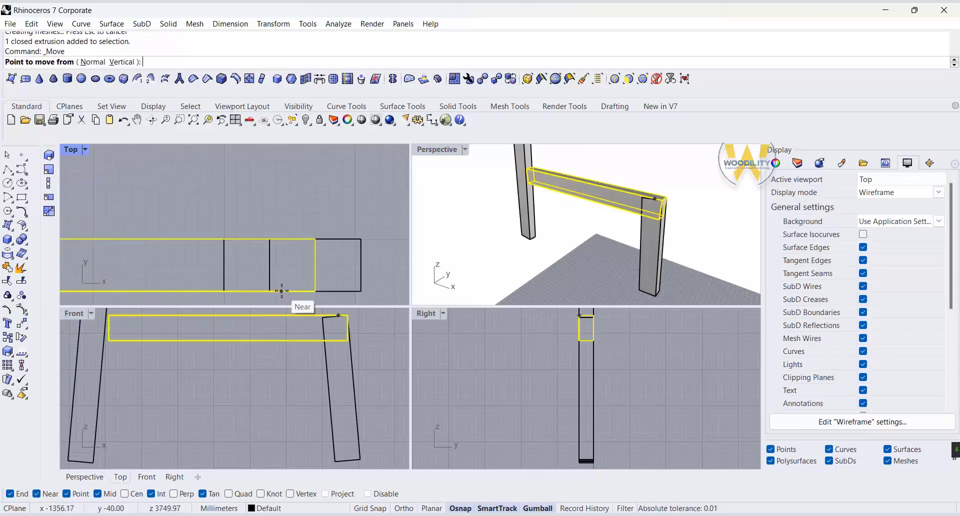
{"action": "left_click", "coordinate": [282, 291]}
{"action": "left_click", "coordinate": [284, 240]}
Step: Rotate the rail 5 degrees in the Front view so it slopes up towards the short leg
{"action": "scroll", "coordinate": [298, 394], "scroll_direction": "up", "scroll_amount": 4}
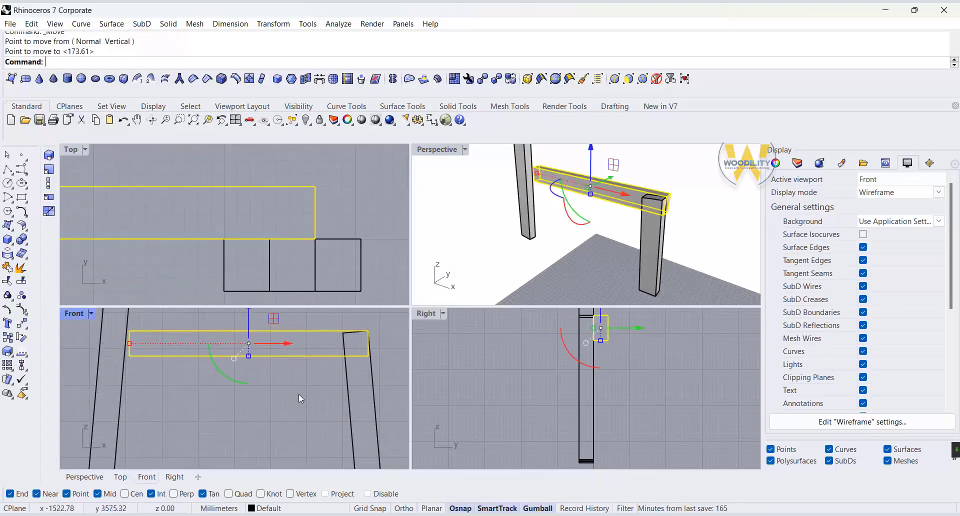
{"action": "left_click", "coordinate": [234, 404]}
{"action": "type", "text": "5"}
{"action": "key", "text": "Return"}
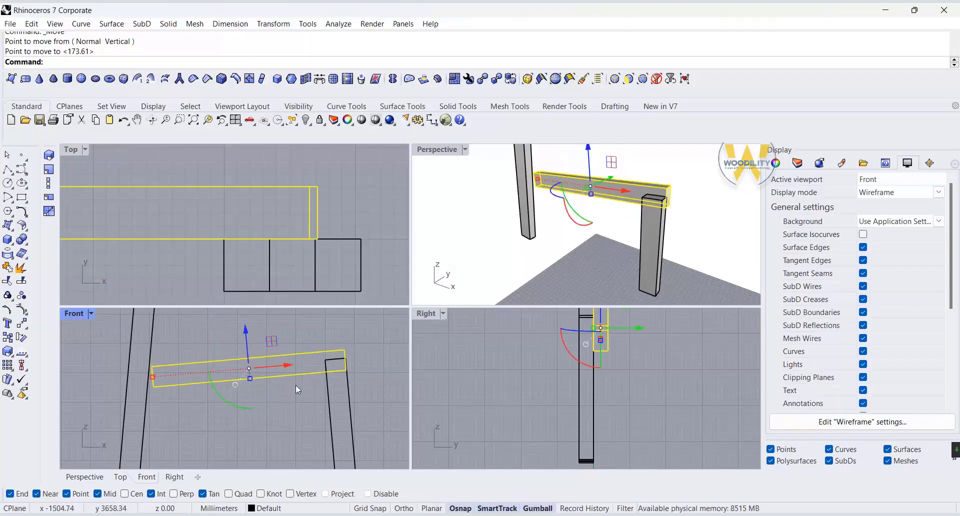
Step: Move the tilted rail so its upper end corner snaps to the short leg's upper outer corner
{"action": "left_click", "coordinate": [22, 325]}
{"action": "scroll", "coordinate": [345, 357], "scroll_direction": "up", "scroll_amount": 6}
{"action": "left_click", "coordinate": [344, 344]}
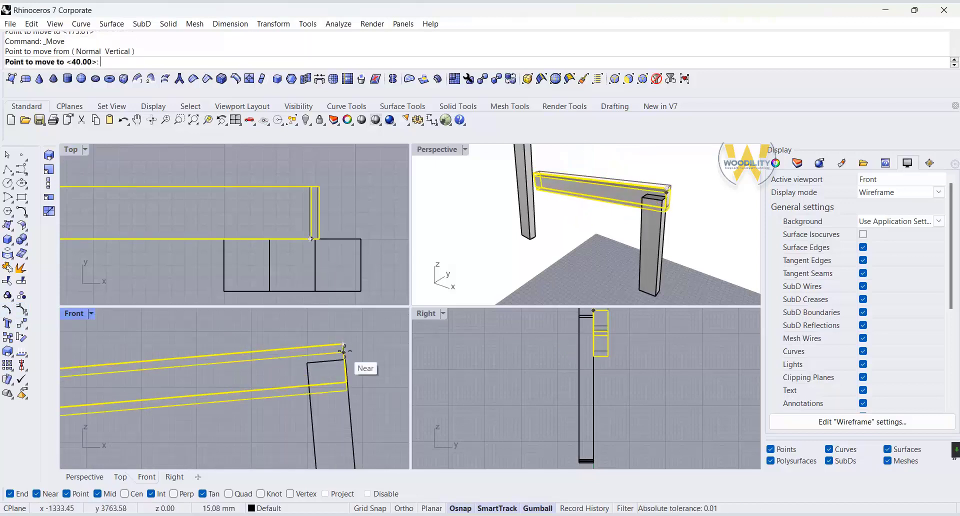
{"action": "left_click", "coordinate": [346, 359]}
Step: Turn on Ortho and move the tilted rail straight back 40 mm in the Top view, against the short leg's rear face
{"action": "left_click", "coordinate": [24, 325]}
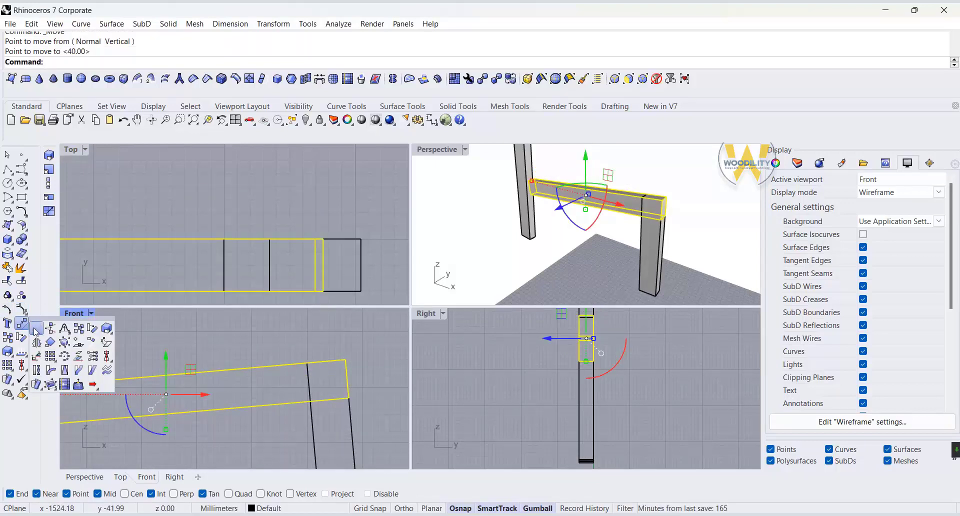
{"action": "left_click", "coordinate": [34, 329]}
{"action": "left_click", "coordinate": [404, 508]}
{"action": "left_click", "coordinate": [247, 291]}
{"action": "key", "text": "Escape"}
{"action": "right_click", "coordinate": [274, 292]}
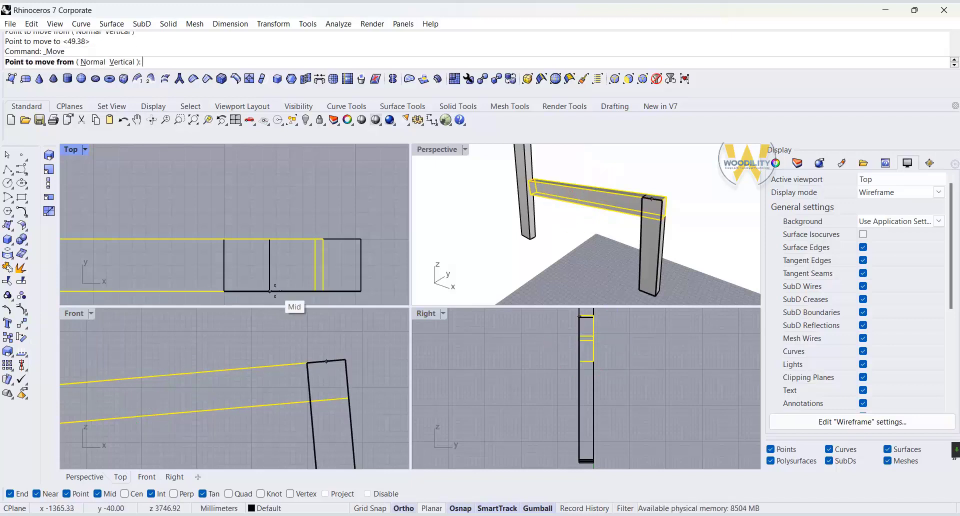
{"action": "left_click", "coordinate": [275, 291]}
{"action": "left_click", "coordinate": [291, 241]}
Step: Move the tall leg in the Front view so its outer edge meets the rail's free end
{"action": "scroll", "coordinate": [276, 439], "scroll_direction": "down", "scroll_amount": 6}
{"action": "right_click_drag", "start_coordinate": [88, 437], "coordinate": [208, 386]}
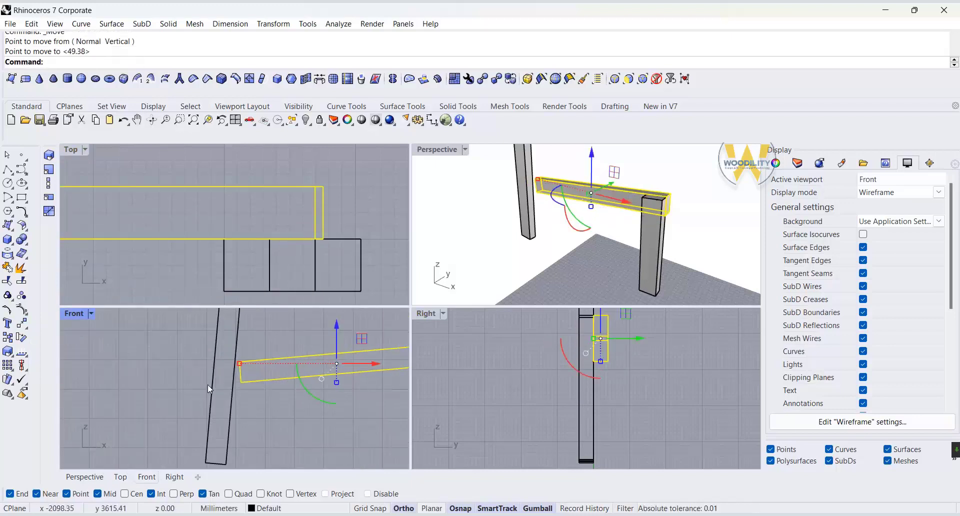
{"action": "scroll", "coordinate": [219, 383], "scroll_direction": "up", "scroll_amount": 6}
{"action": "left_click", "coordinate": [246, 360]}
{"action": "right_click", "coordinate": [225, 350]}
{"action": "left_click", "coordinate": [211, 342]}
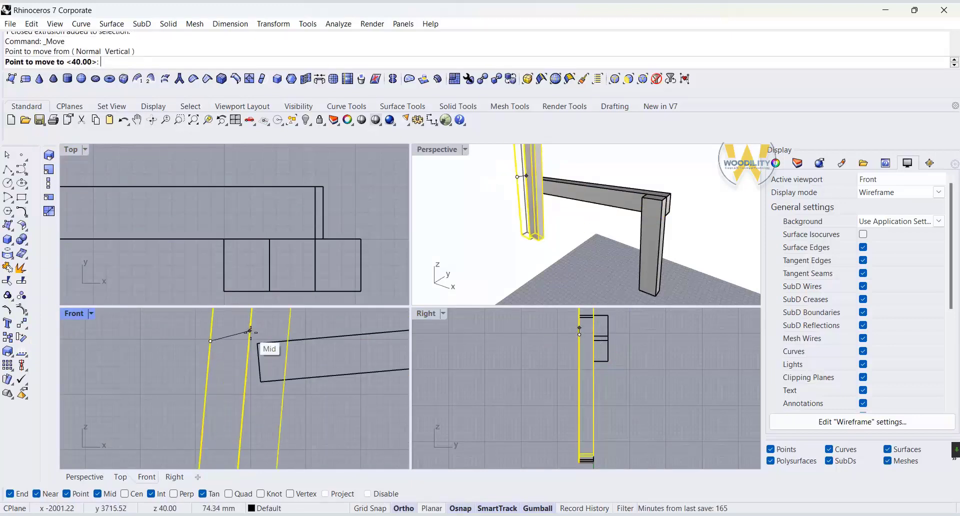
{"action": "left_click", "coordinate": [261, 343]}
Step: Align the tall leg's outer edge with the rail's lower end corner, bringing it back in line with the short leg
{"action": "scroll", "coordinate": [264, 340], "scroll_direction": "up", "scroll_amount": 3}
{"action": "right_click", "coordinate": [262, 331]}
{"action": "left_click", "coordinate": [262, 328]}
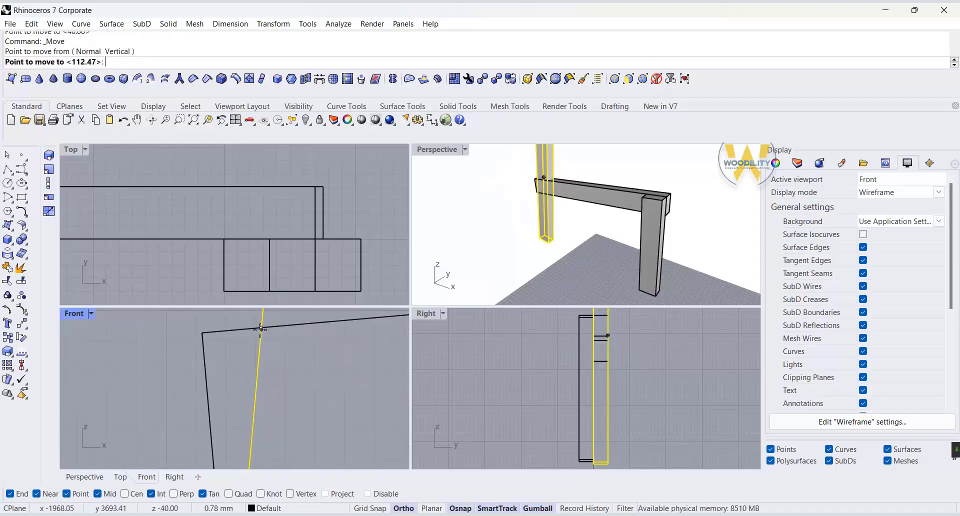
{"action": "left_click", "coordinate": [261, 328]}
{"action": "scroll", "coordinate": [275, 310], "scroll_direction": "down", "scroll_amount": 6}
{"action": "scroll", "coordinate": [262, 446], "scroll_direction": "up", "scroll_amount": 5}
{"action": "right_click", "coordinate": [285, 361]}
{"action": "left_click", "coordinate": [261, 356]}
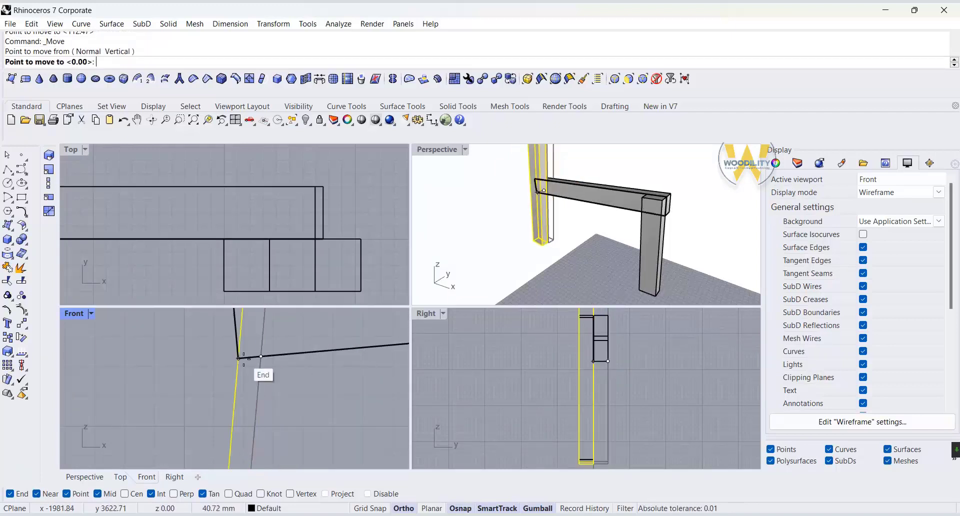
{"action": "left_click", "coordinate": [243, 358]}
Step: Draw a polyline across the rail's end along the tall leg's outer edge, from the rail's upper edge to its lower corner
{"action": "scroll", "coordinate": [273, 412], "scroll_direction": "down", "scroll_amount": 3}
{"action": "scroll", "coordinate": [215, 226], "scroll_direction": "down", "scroll_amount": 3}
{"action": "scroll", "coordinate": [215, 226], "scroll_direction": "up", "scroll_amount": 1}
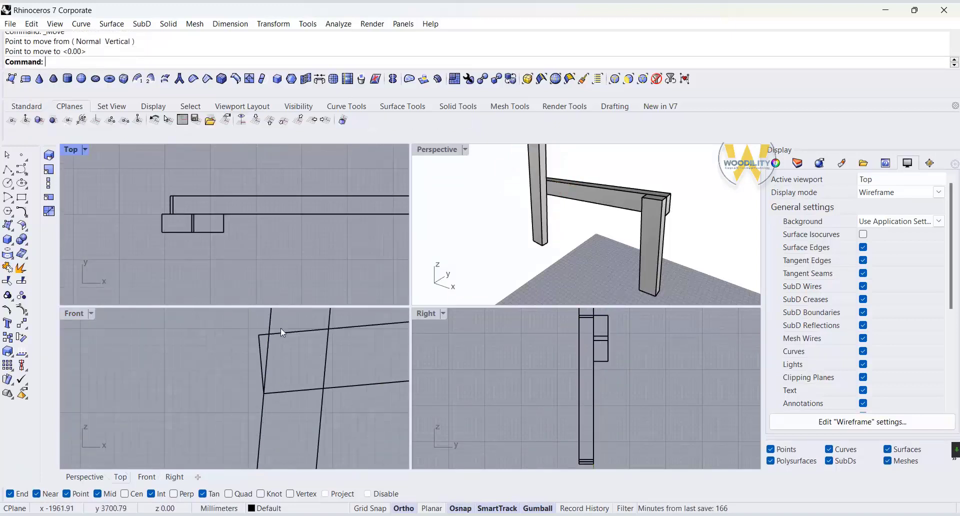
{"action": "right_click_drag", "start_coordinate": [563, 200], "coordinate": [543, 175]}
{"action": "scroll", "coordinate": [539, 175], "scroll_direction": "up", "scroll_amount": 3}
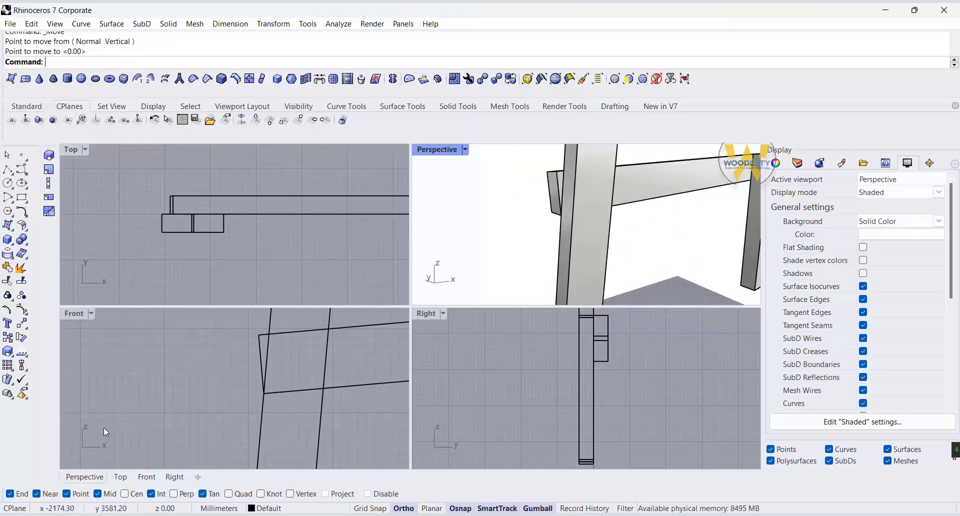
{"action": "scroll", "coordinate": [270, 344], "scroll_direction": "up", "scroll_amount": 2}
{"action": "left_click", "coordinate": [268, 344]}
{"action": "left_click", "coordinate": [7, 170]}
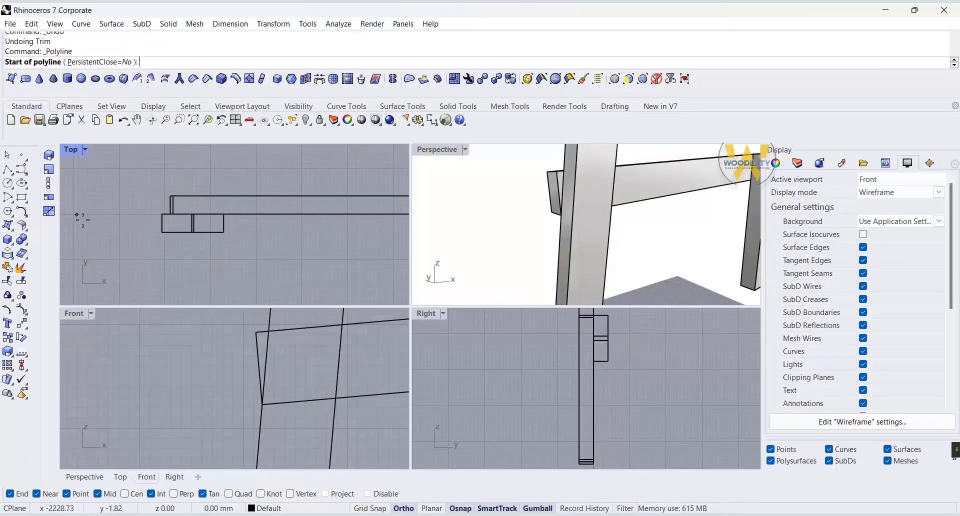
{"action": "left_click", "coordinate": [269, 332]}
{"action": "left_click", "coordinate": [263, 404]}
{"action": "key", "text": "Return"}
Step: Trim off the rail's end protruding beyond the tall leg, using the polyline as the cutting object
{"action": "left_click", "coordinate": [270, 352]}
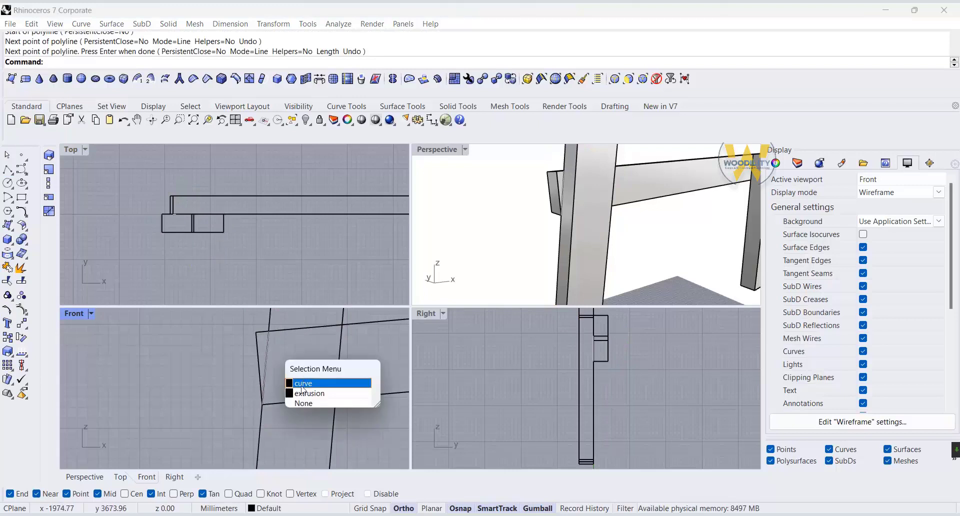
{"action": "left_click", "coordinate": [320, 387]}
{"action": "left_click", "coordinate": [7, 281]}
{"action": "left_click", "coordinate": [259, 334]}
{"action": "key", "text": "Return"}
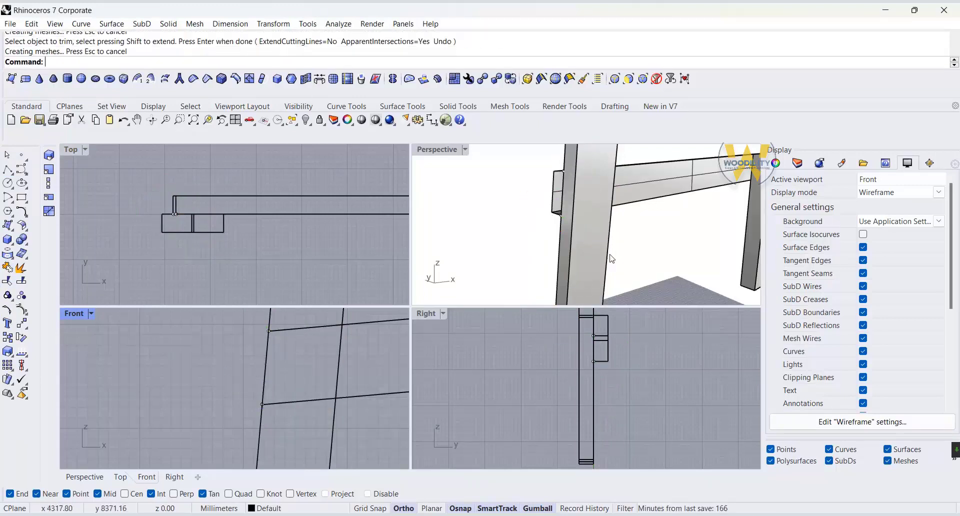
Step: Cap the trimmed rail's open end so it becomes a closed solid
{"action": "left_click", "coordinate": [654, 198]}
{"action": "left_click", "coordinate": [7, 280]}
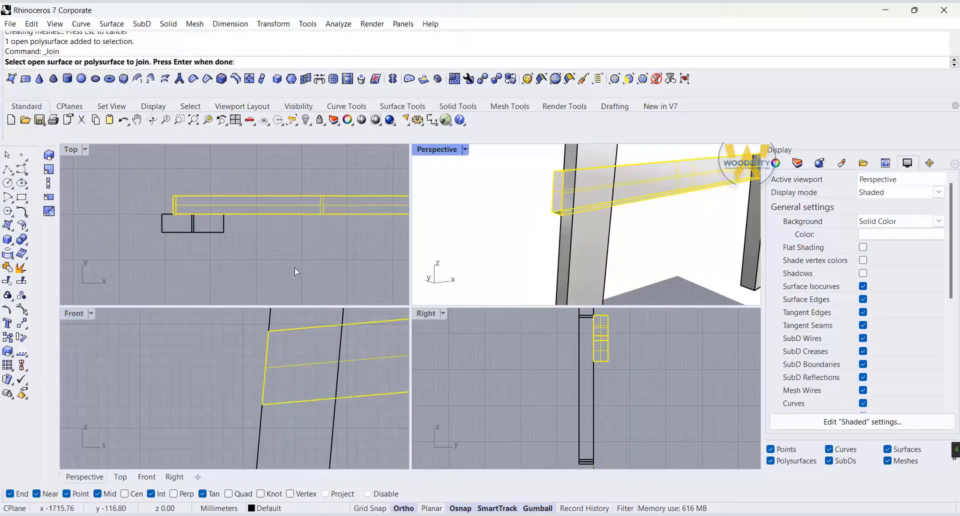
{"action": "left_click", "coordinate": [7, 253]}
{"action": "scroll", "coordinate": [562, 253], "scroll_direction": "down", "scroll_amount": 5}
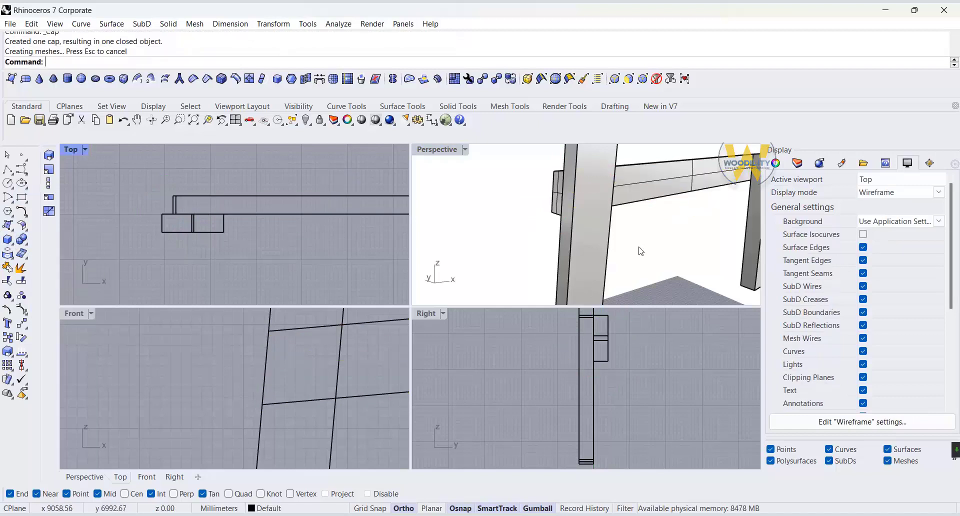
{"action": "right_click_drag", "start_coordinate": [563, 253], "coordinate": [582, 272]}
{"action": "scroll", "coordinate": [713, 221], "scroll_direction": "up", "scroll_amount": 4}
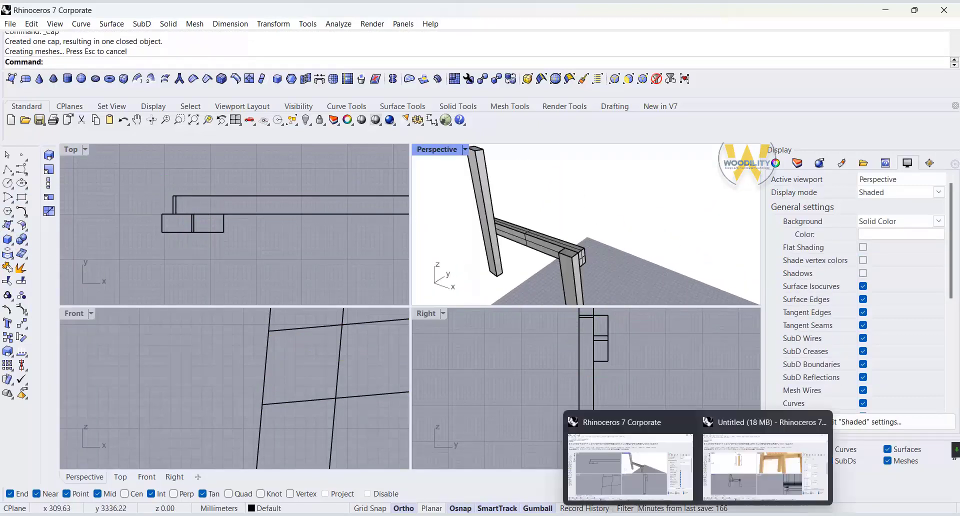
{"action": "right_click_drag", "start_coordinate": [280, 200], "coordinate": [178, 278]}
Step: Create a crossbar box in the Front view, 40 mm long, 70 mm wide and 440 mm high
{"action": "left_click", "coordinate": [153, 107]}
{"action": "scroll", "coordinate": [351, 391], "scroll_direction": "down", "scroll_amount": 15}
{"action": "right_click_drag", "start_coordinate": [351, 391], "coordinate": [111, 397]}
{"action": "scroll", "coordinate": [202, 404], "scroll_direction": "up", "scroll_amount": 6}
{"action": "left_click", "coordinate": [8, 239]}
{"action": "left_click", "coordinate": [215, 323]}
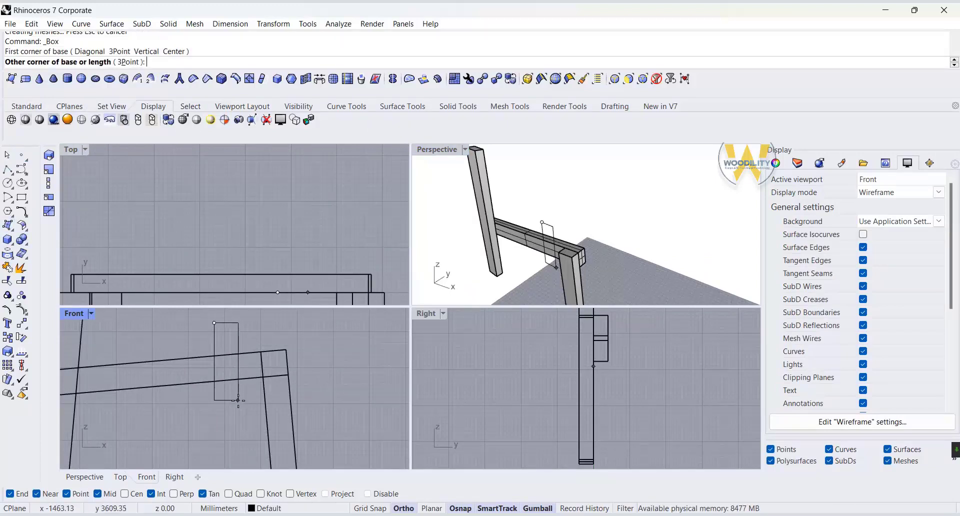
{"action": "type", "text": "7"}
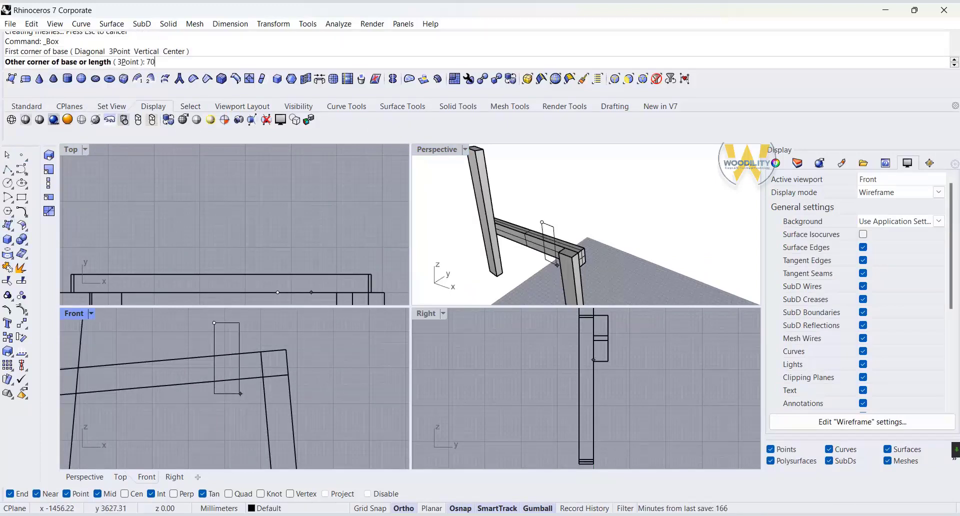
{"action": "type", "text": "0"}
{"action": "key", "text": "Return"}
{"action": "type", "text": "70"}
{"action": "key", "text": "Return"}
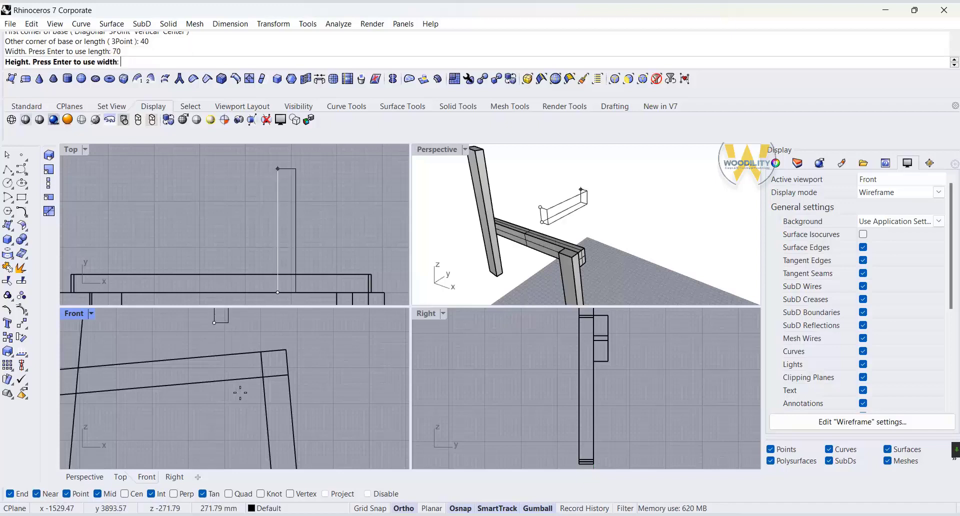
{"action": "type", "text": "440"}
{"action": "key", "text": "Return"}
Step: Move the crossbar in the Front view so its upper corner meets the rail's upper edge at the short leg's inner edge
{"action": "left_click", "coordinate": [221, 323]}
{"action": "right_click_drag", "start_coordinate": [221, 325], "coordinate": [223, 391]}
{"action": "left_click", "coordinate": [21, 323]}
{"action": "left_click", "coordinate": [214, 373]}
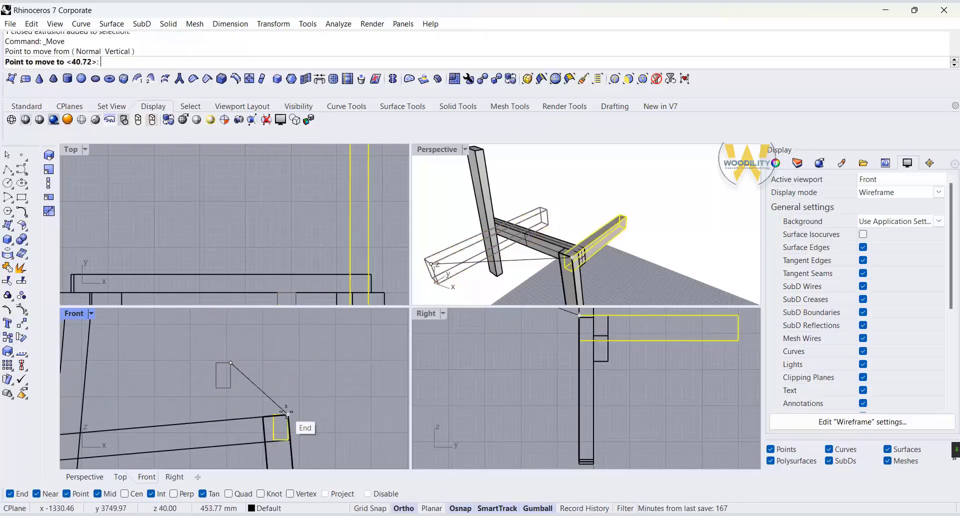
{"action": "left_click", "coordinate": [249, 429]}
Step: Move the crossbar in the Top view so its end butts against the rail's inner face
{"action": "scroll", "coordinate": [299, 250], "scroll_direction": "up", "scroll_amount": 6}
{"action": "right_click_drag", "start_coordinate": [299, 255], "coordinate": [295, 150]}
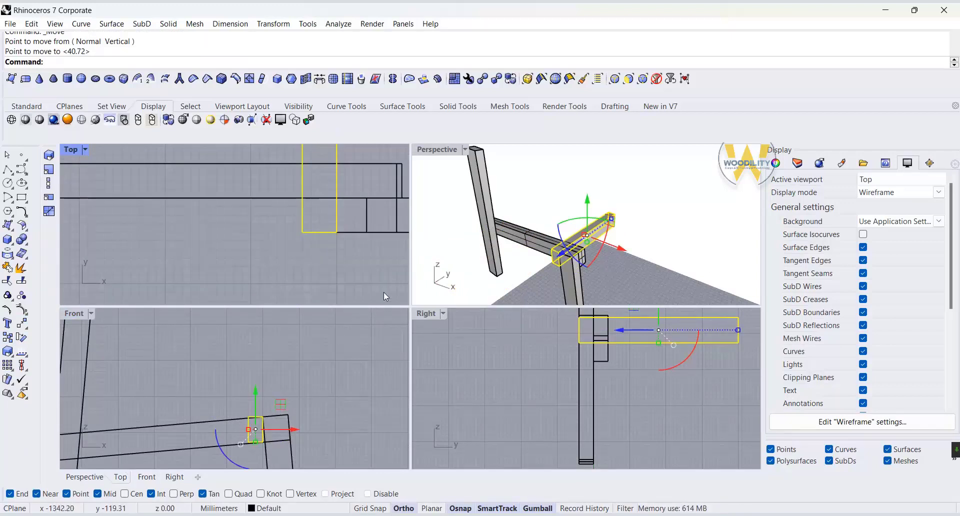
{"action": "left_click_drag", "start_coordinate": [314, 232], "coordinate": [316, 163]}
{"action": "right_click_drag", "start_coordinate": [317, 164], "coordinate": [301, 220]}
{"action": "scroll", "coordinate": [302, 221], "scroll_direction": "up", "scroll_amount": 12}
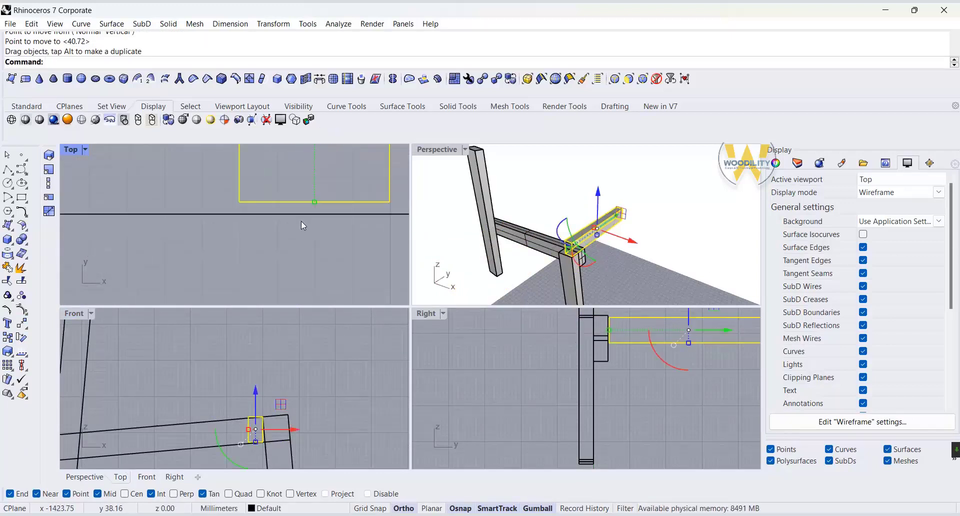
{"action": "left_click", "coordinate": [21, 324]}
{"action": "left_click", "coordinate": [252, 198]}
{"action": "left_click", "coordinate": [252, 214]}
{"action": "left_click", "coordinate": [677, 219]}
{"action": "right_click_drag", "start_coordinate": [678, 218], "coordinate": [586, 227]}
{"action": "double_click", "coordinate": [436, 153]}
{"action": "right_click_drag", "start_coordinate": [330, 273], "coordinate": [420, 296]}
{"action": "double_click", "coordinate": [85, 155]}
Step: Rotate the crossbar about its upper corner in the Front view to align it with the short leg's slanted inner edge
{"action": "scroll", "coordinate": [226, 385], "scroll_direction": "up", "scroll_amount": 5}
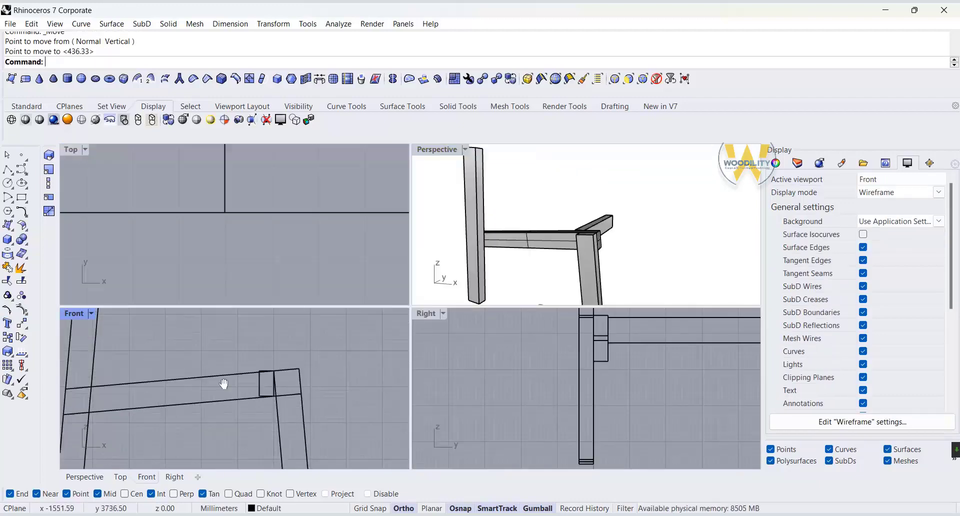
{"action": "left_click", "coordinate": [305, 404]}
{"action": "left_click", "coordinate": [21, 337]}
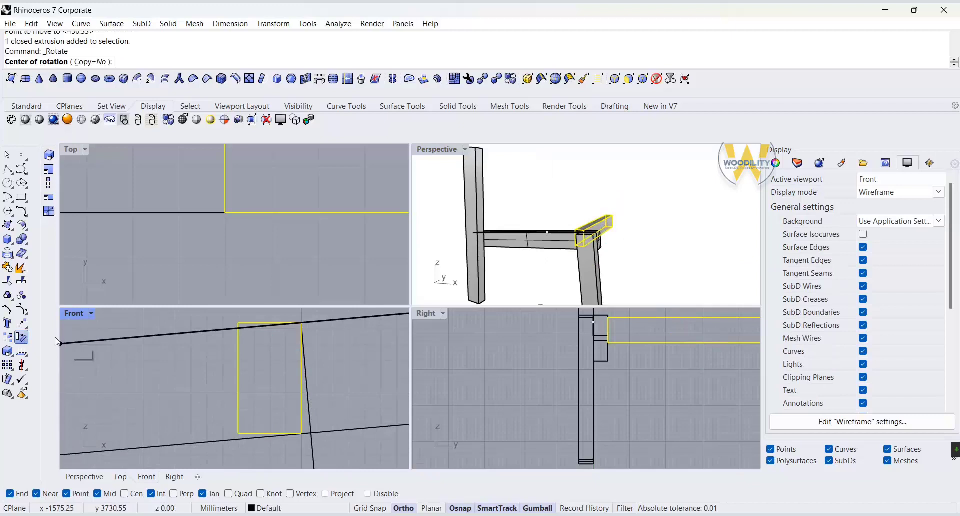
{"action": "left_click", "coordinate": [302, 324]}
{"action": "left_click", "coordinate": [302, 434]}
{"action": "left_click", "coordinate": [311, 434]}
{"action": "left_click", "coordinate": [717, 229]}
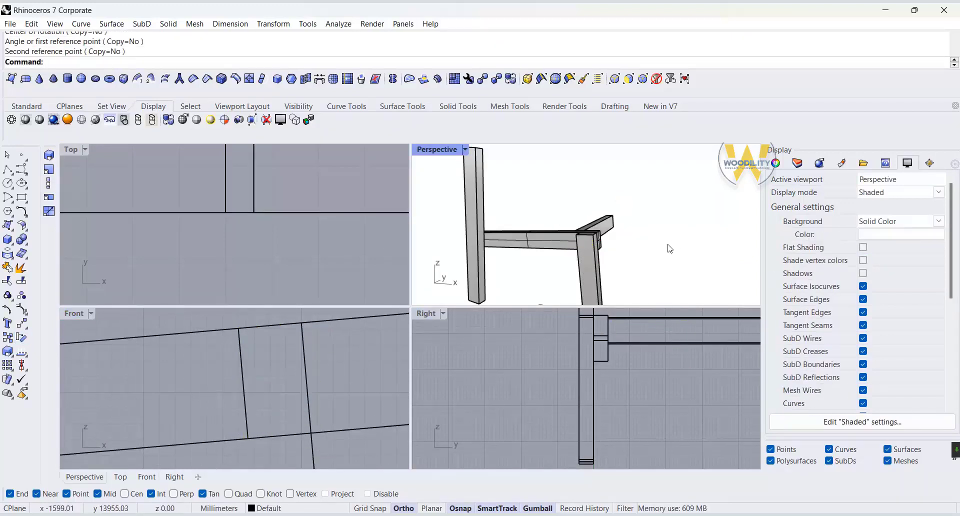
Step: Copy the crossbar in the Top view straight along the rail to the tall leg's end
{"action": "left_click", "coordinate": [608, 225]}
{"action": "scroll", "coordinate": [256, 230], "scroll_direction": "down", "scroll_amount": 15}
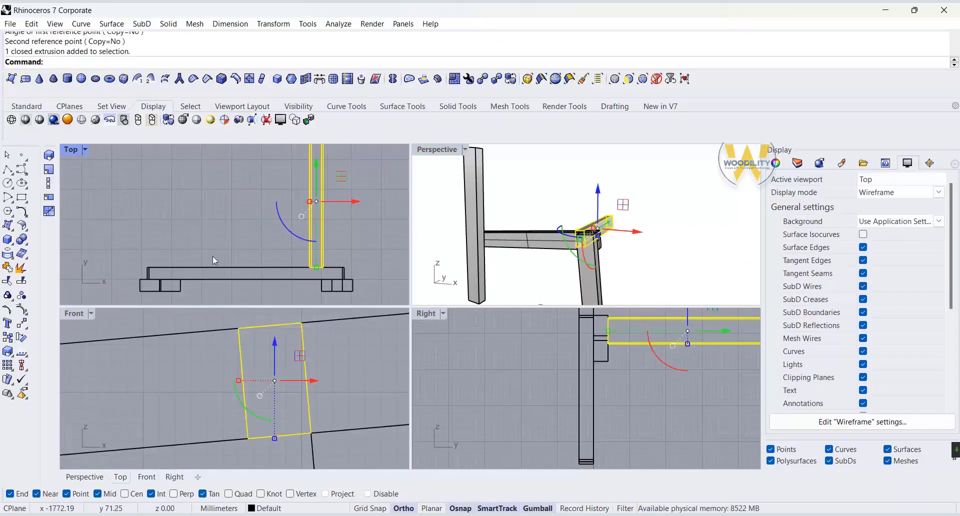
{"action": "left_click", "coordinate": [7, 338]}
{"action": "left_click", "coordinate": [317, 267]}
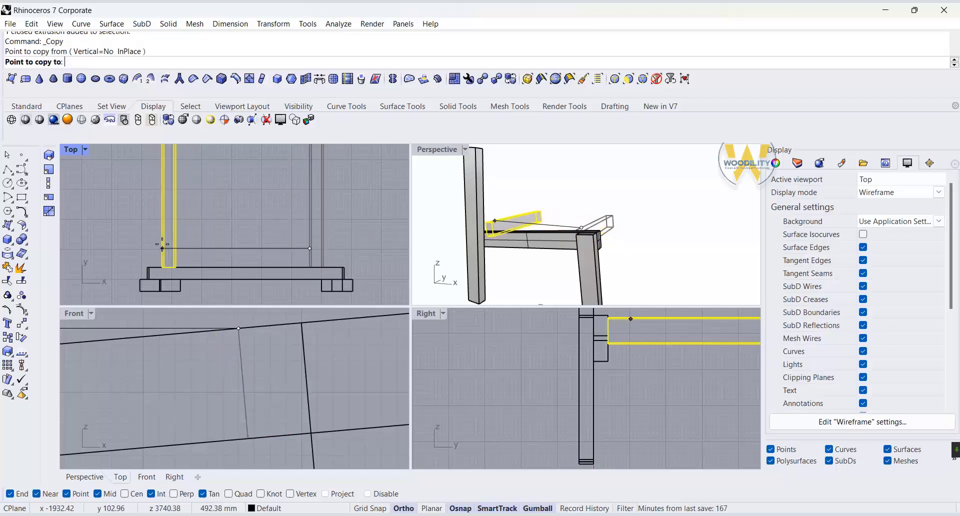
{"action": "left_click", "coordinate": [169, 267]}
Step: Lower the copied crossbar to the rail's level in the Front view and shift it inward from the tall leg
{"action": "scroll", "coordinate": [262, 392], "scroll_direction": "down", "scroll_amount": 14}
{"action": "scroll", "coordinate": [191, 364], "scroll_direction": "up", "scroll_amount": 12}
{"action": "left_click", "coordinate": [254, 378]}
{"action": "left_click_drag", "start_coordinate": [254, 378], "coordinate": [255, 434]}
{"action": "scroll", "coordinate": [264, 402], "scroll_direction": "up", "scroll_amount": 4}
{"action": "left_click", "coordinate": [22, 323]}
{"action": "left_click", "coordinate": [181, 343]}
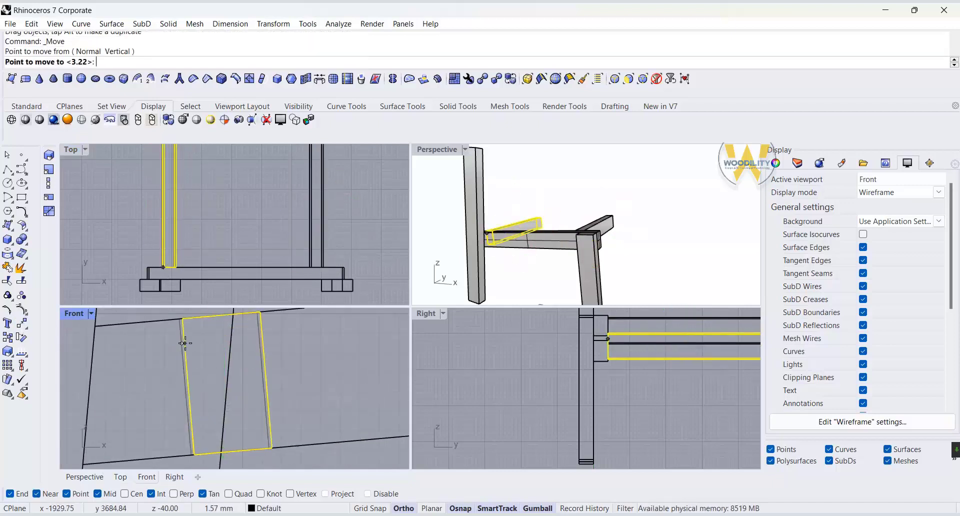
{"action": "left_click", "coordinate": [240, 334]}
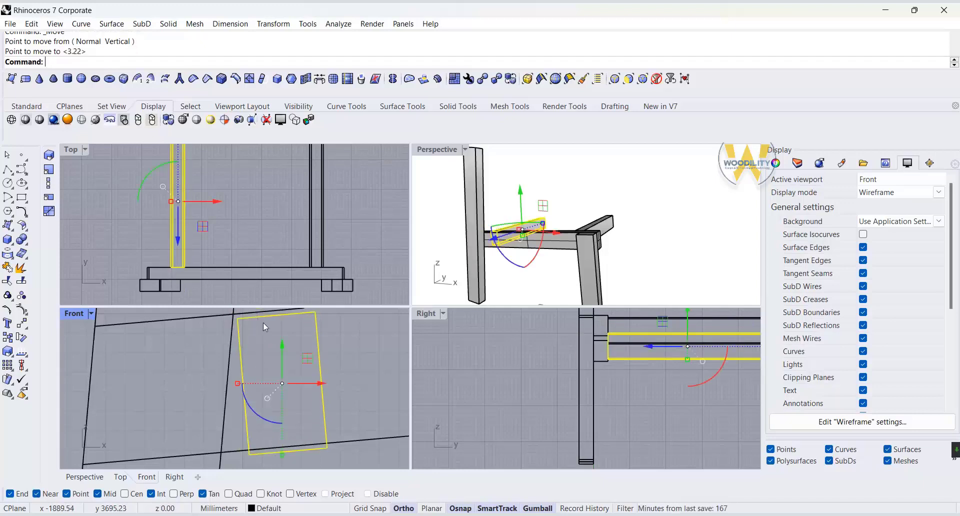
Step: Snap the copied crossbar's upper corner to the point where the tall leg's inner edge meets the rail's upper edge
{"action": "right_click_drag", "start_coordinate": [264, 322], "coordinate": [280, 313]}
{"action": "left_click", "coordinate": [21, 323]}
{"action": "left_click", "coordinate": [244, 312]}
{"action": "left_click", "coordinate": [250, 350]}
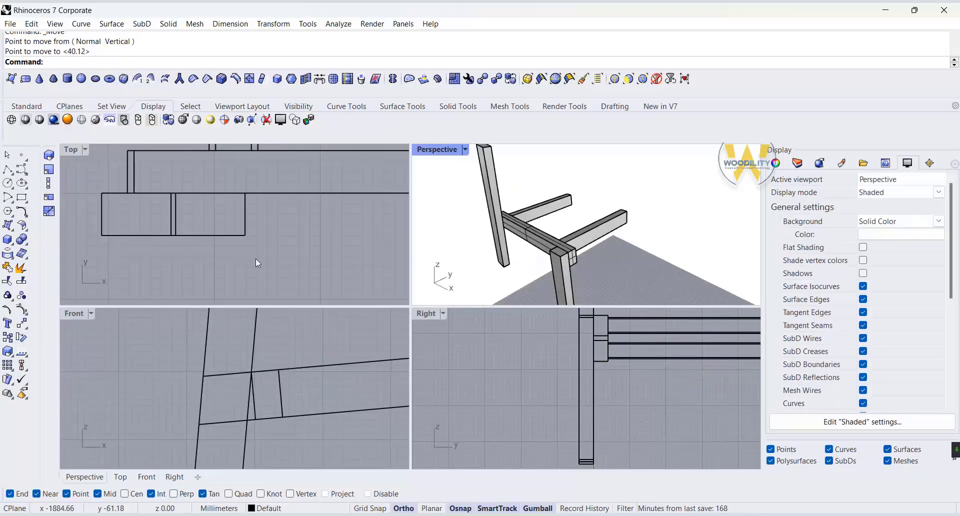
Step: Move the copied crossbar along the rail in the Front view, leaving a gap between it and the tall leg
{"action": "left_click", "coordinate": [281, 391]}
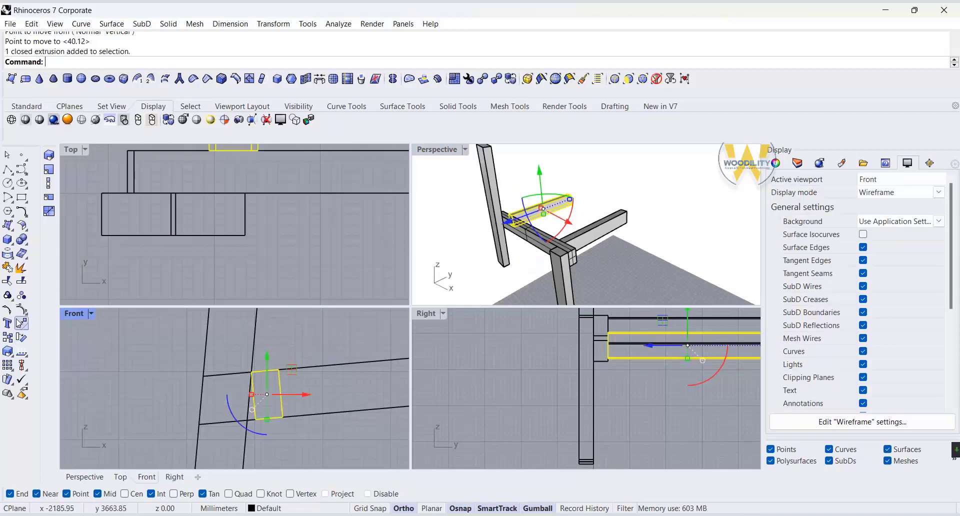
{"action": "left_click", "coordinate": [20, 323]}
{"action": "left_click", "coordinate": [282, 380]}
{"action": "left_click", "coordinate": [345, 378]}
{"action": "left_click", "coordinate": [716, 180]}
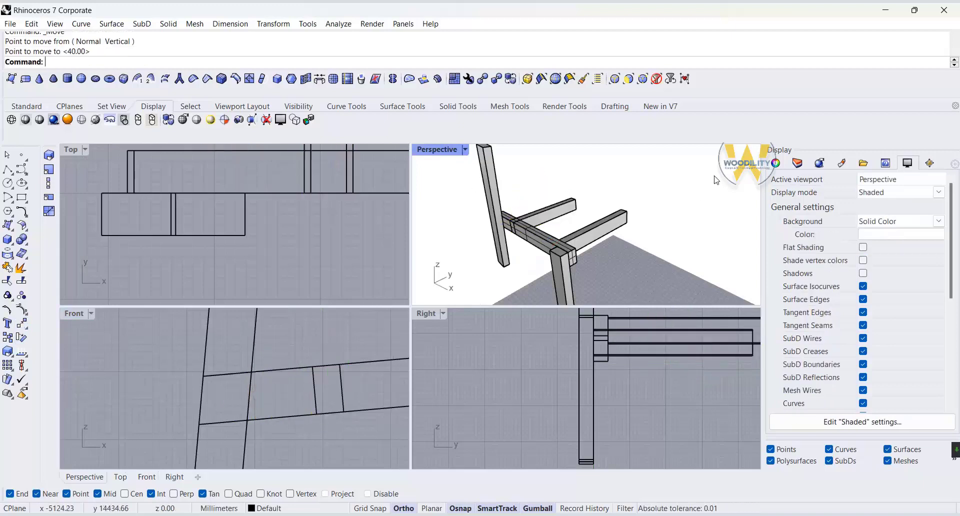
Step: Shift the copied crossbar 40 mm in the Top view so its end sits against the rail's inner face
{"action": "scroll", "coordinate": [716, 181], "scroll_direction": "down", "scroll_amount": 5}
{"action": "right_click_drag", "start_coordinate": [343, 146], "coordinate": [313, 239]}
{"action": "left_click", "coordinate": [316, 240]}
{"action": "scroll", "coordinate": [299, 262], "scroll_direction": "down", "scroll_amount": 2}
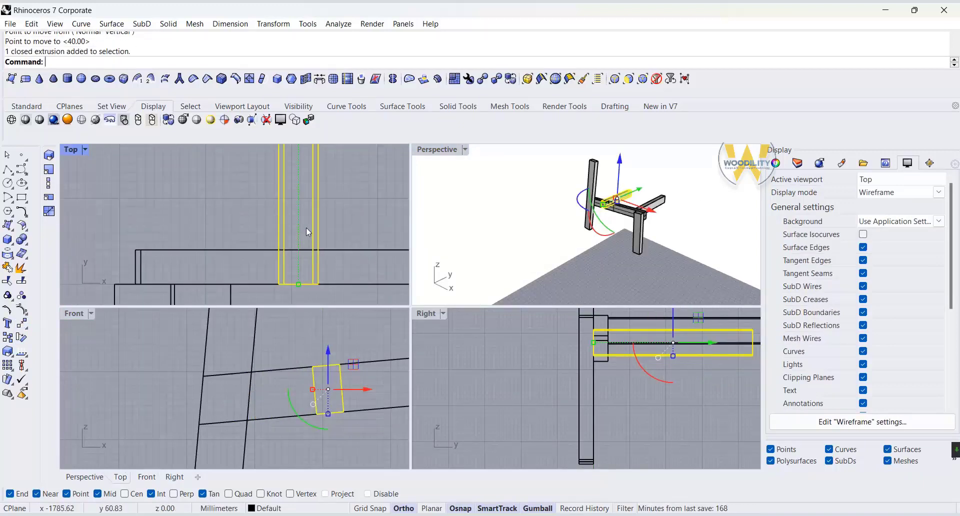
{"action": "scroll", "coordinate": [306, 229], "scroll_direction": "down", "scroll_amount": 7}
{"action": "left_click", "coordinate": [298, 159]}
{"action": "type", "text": "40"}
{"action": "key", "text": "Return"}
{"action": "left_click", "coordinate": [367, 195]}
Step: Mirror the side frame's legs and rail in the Top view across the line through the crossbars' midpoints, keeping the original
{"action": "right_click_drag", "start_coordinate": [655, 217], "coordinate": [712, 251]}
{"action": "scroll", "coordinate": [175, 383], "scroll_direction": "down", "scroll_amount": 6}
{"action": "scroll", "coordinate": [273, 297], "scroll_direction": "down", "scroll_amount": 8}
{"action": "right_click_drag", "start_coordinate": [273, 298], "coordinate": [289, 277]}
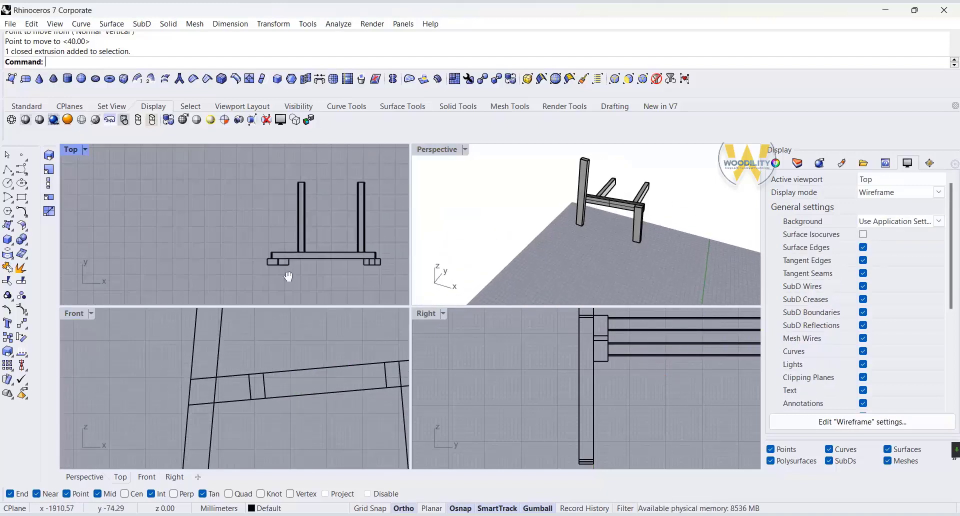
{"action": "scroll", "coordinate": [384, 267], "scroll_direction": "up", "scroll_amount": 7}
{"action": "left_click_drag", "start_coordinate": [371, 244], "coordinate": [51, 303]}
{"action": "scroll", "coordinate": [245, 293], "scroll_direction": "down", "scroll_amount": 7}
{"action": "type", "text": "Mirror"}
{"action": "key", "text": "Return"}
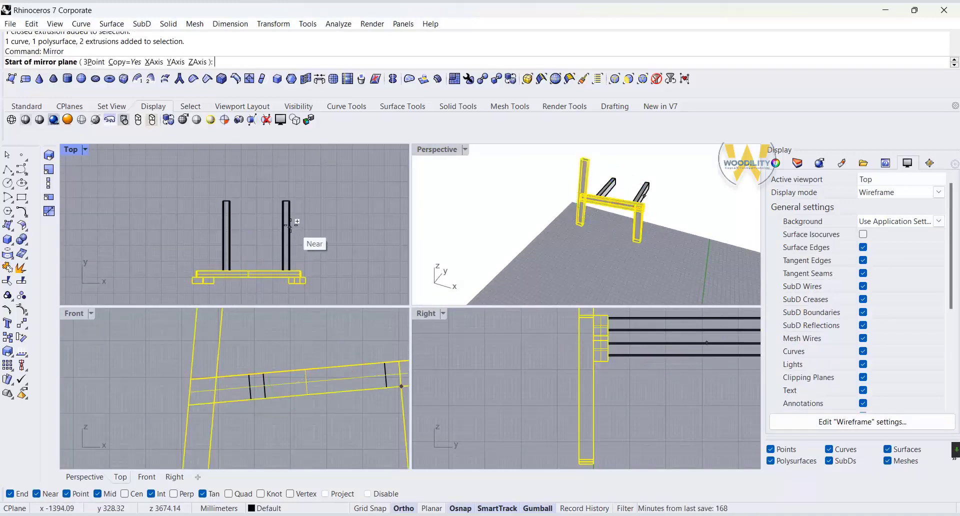
{"action": "left_click", "coordinate": [290, 235]}
{"action": "left_click", "coordinate": [378, 235]}
{"action": "left_click", "coordinate": [667, 235]}
Step: Examine the complete chair frame and the joints between its legs, rails and crossbars from several angles
{"action": "right_click_drag", "start_coordinate": [667, 235], "coordinate": [643, 222]}
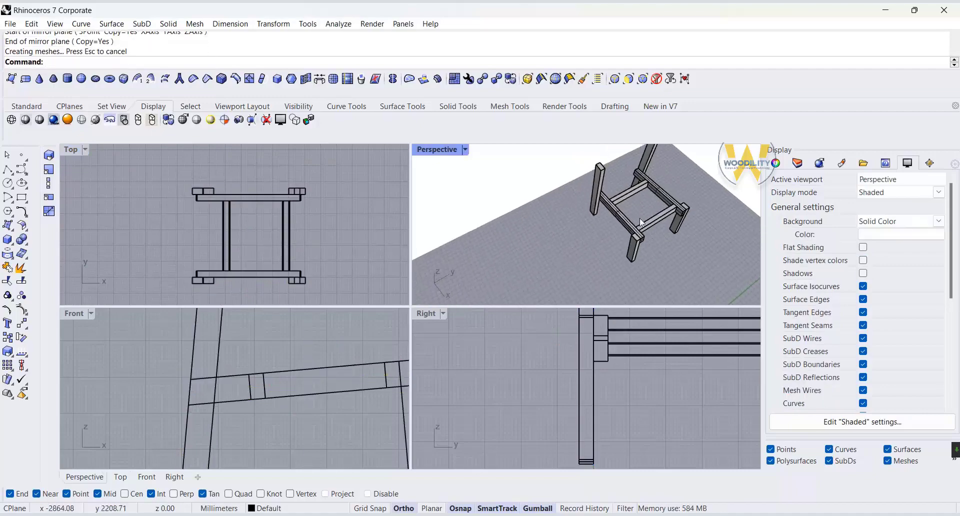
{"action": "scroll", "coordinate": [642, 223], "scroll_direction": "up", "scroll_amount": 3}
{"action": "double_click", "coordinate": [437, 150]}
{"action": "right_click_drag", "start_coordinate": [505, 285], "coordinate": [550, 220]}
{"action": "scroll", "coordinate": [550, 220], "scroll_direction": "up", "scroll_amount": 5}
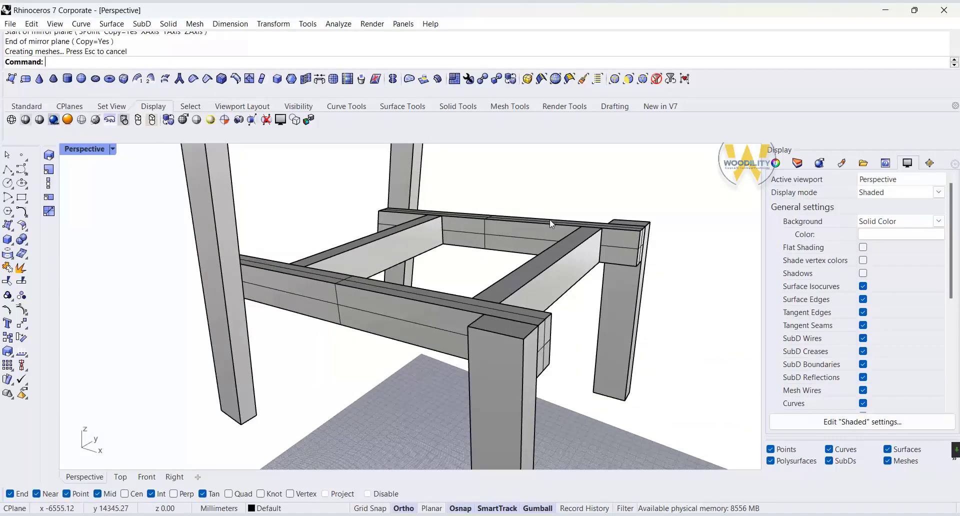
{"action": "double_click", "coordinate": [82, 149]}
{"action": "left_click", "coordinate": [216, 373]}
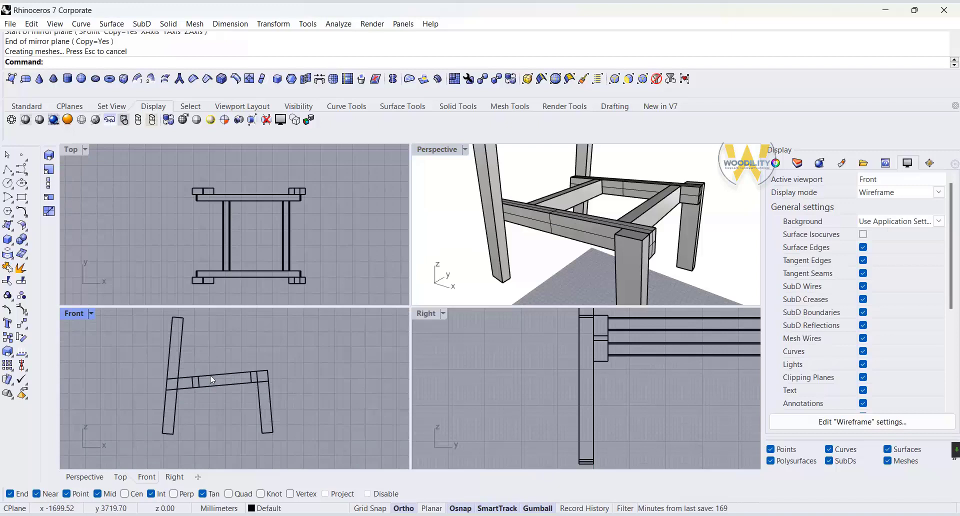
{"action": "left_click", "coordinate": [617, 251]}
{"action": "scroll", "coordinate": [617, 252], "scroll_direction": "down", "scroll_amount": 5}
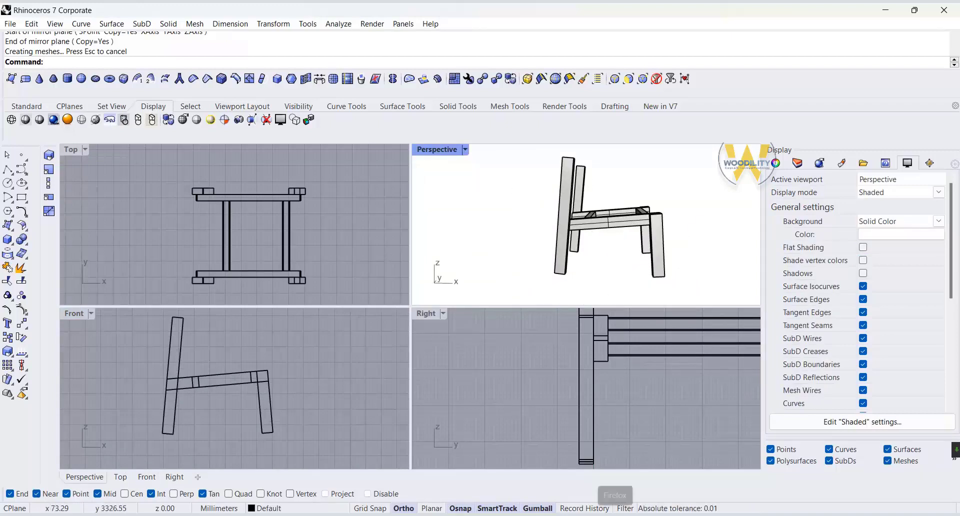
Step: Create a slat box in the Front view, 82 mm long, 25 mm wide and 61 mm high
{"action": "left_click", "coordinate": [314, 350]}
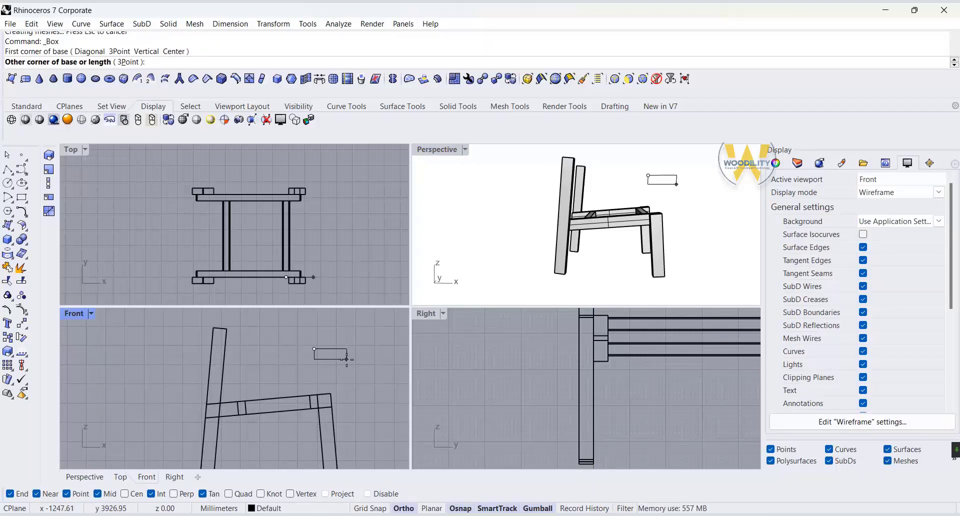
{"action": "type", "text": "82"}
{"action": "key", "text": "Return"}
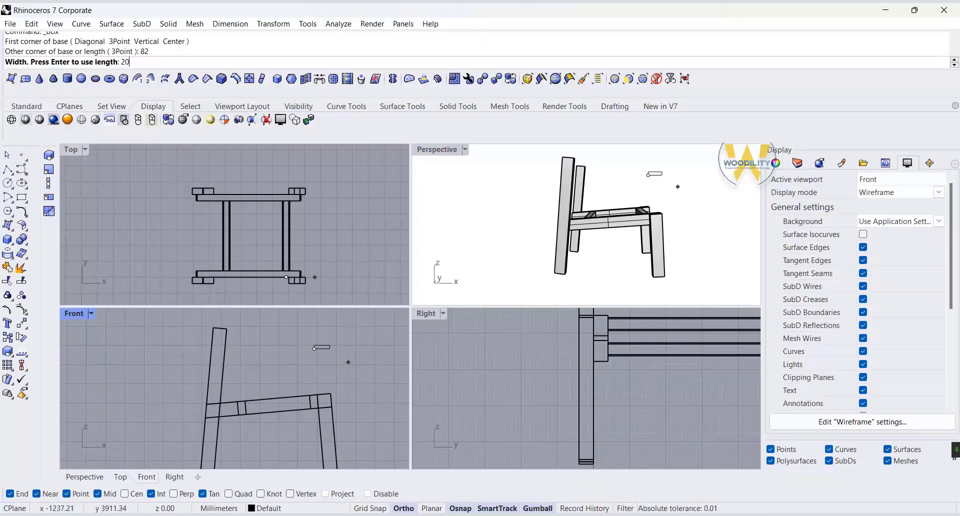
{"action": "key", "text": "Return"}
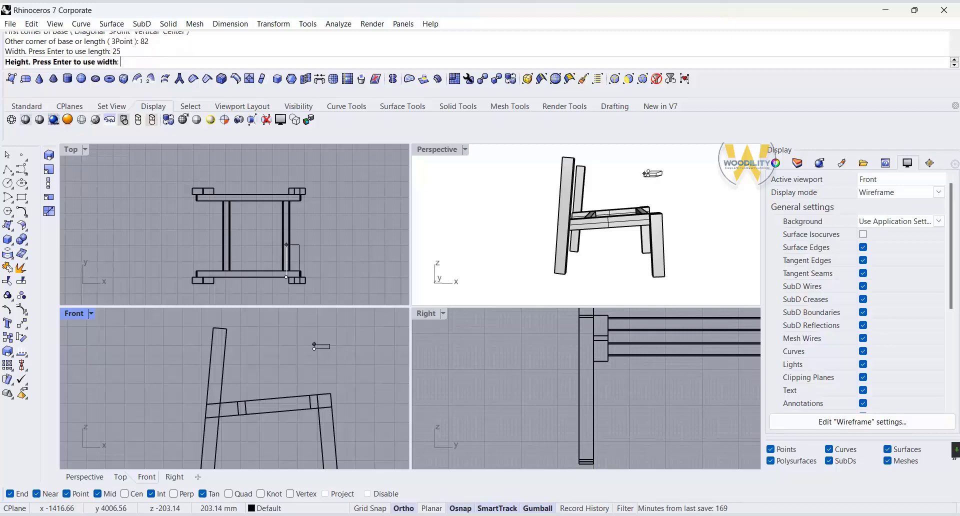
{"action": "type", "text": "61"}
{"action": "key", "text": "Return"}
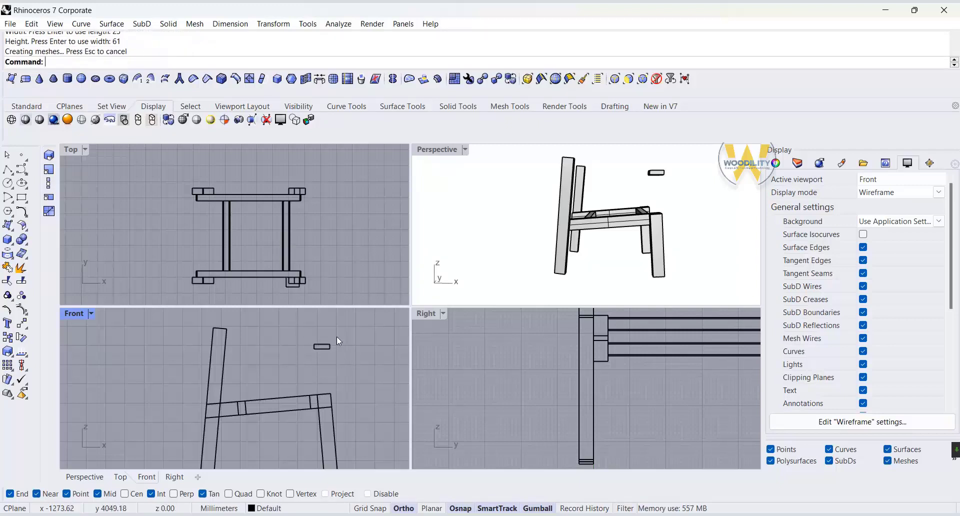
Step: Set the slat's Y size to 610 mm
{"action": "left_click", "coordinate": [323, 346]}
{"action": "left_click", "coordinate": [930, 163]}
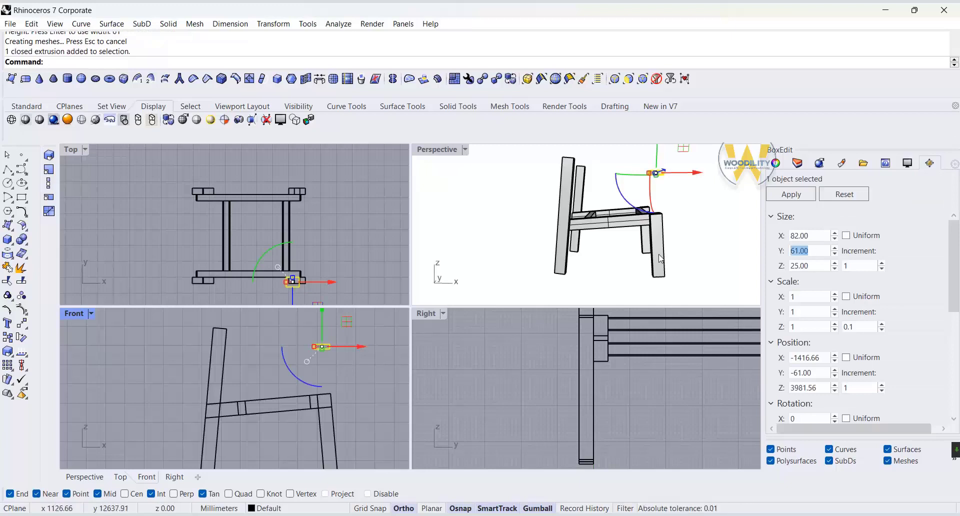
{"action": "type", "text": "610"}
{"action": "key", "text": "Return"}
Step: Centre the slat across the frame in the Top view by snapping its long edge's midpoint to the front crossbar's midpoint
{"action": "scroll", "coordinate": [282, 313], "scroll_direction": "up", "scroll_amount": 2}
{"action": "scroll", "coordinate": [299, 265], "scroll_direction": "up", "scroll_amount": 8}
{"action": "right_click_drag", "start_coordinate": [298, 261], "coordinate": [316, 268]}
{"action": "scroll", "coordinate": [310, 270], "scroll_direction": "down", "scroll_amount": 5}
{"action": "left_click", "coordinate": [24, 324]}
{"action": "left_click", "coordinate": [321, 234]}
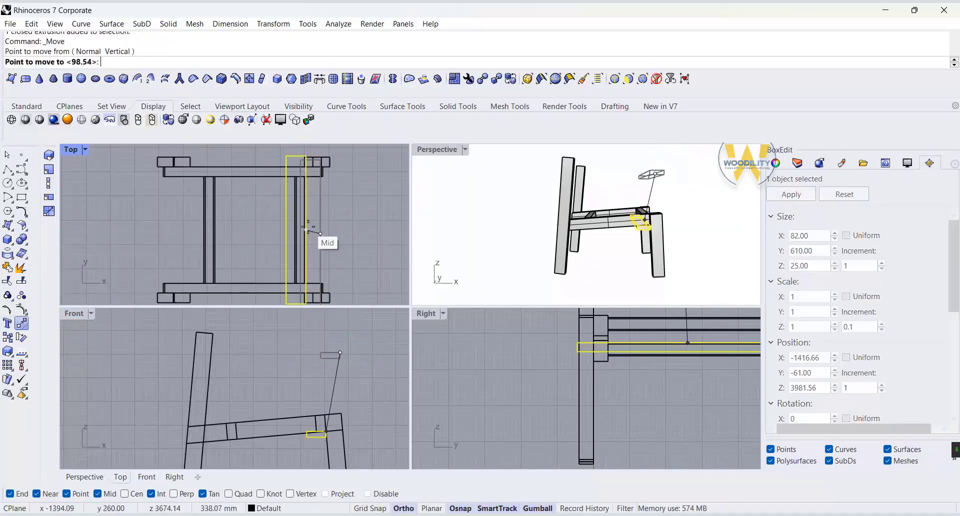
{"action": "left_click", "coordinate": [306, 230]}
Step: Shift the slat over the short legs and raise it just above the rail's upper edge in the Front view
{"action": "left_click_drag", "start_coordinate": [336, 229], "coordinate": [358, 229]}
{"action": "scroll", "coordinate": [332, 444], "scroll_direction": "up", "scroll_amount": 6}
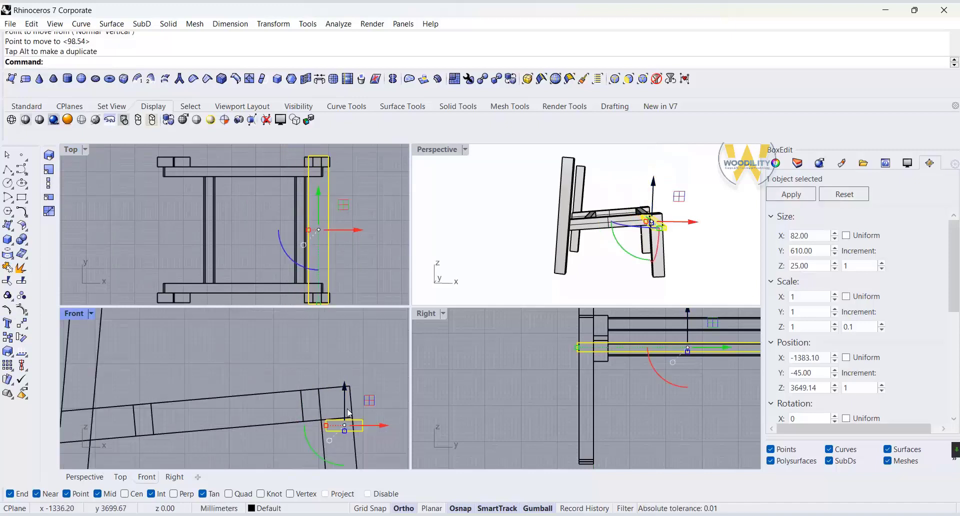
{"action": "left_click_drag", "start_coordinate": [345, 409], "coordinate": [347, 362]}
{"action": "scroll", "coordinate": [353, 385], "scroll_direction": "up", "scroll_amount": 13}
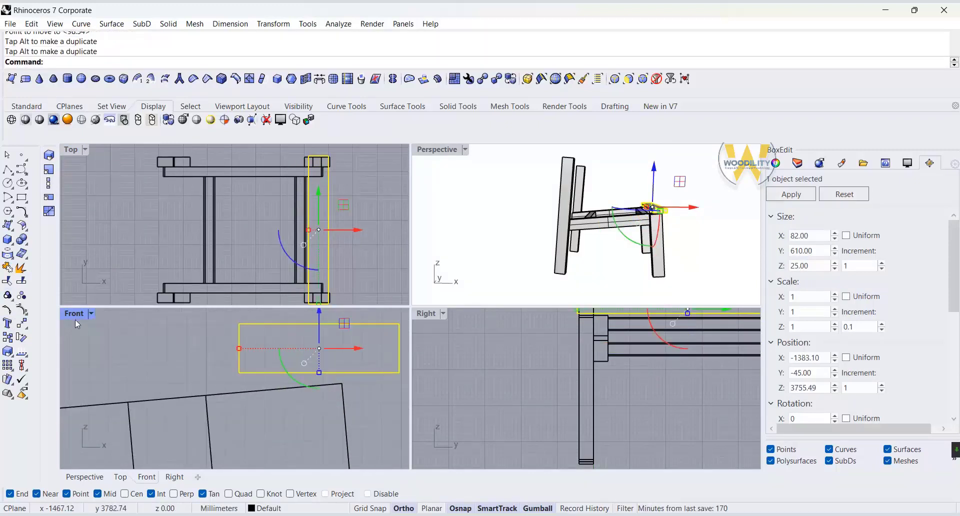
{"action": "double_click", "coordinate": [75, 315]}
{"action": "right_click_drag", "start_coordinate": [745, 286], "coordinate": [604, 304]}
{"action": "scroll", "coordinate": [500, 284], "scroll_direction": "down", "scroll_amount": 8}
{"action": "scroll", "coordinate": [638, 253], "scroll_direction": "down", "scroll_amount": 3}
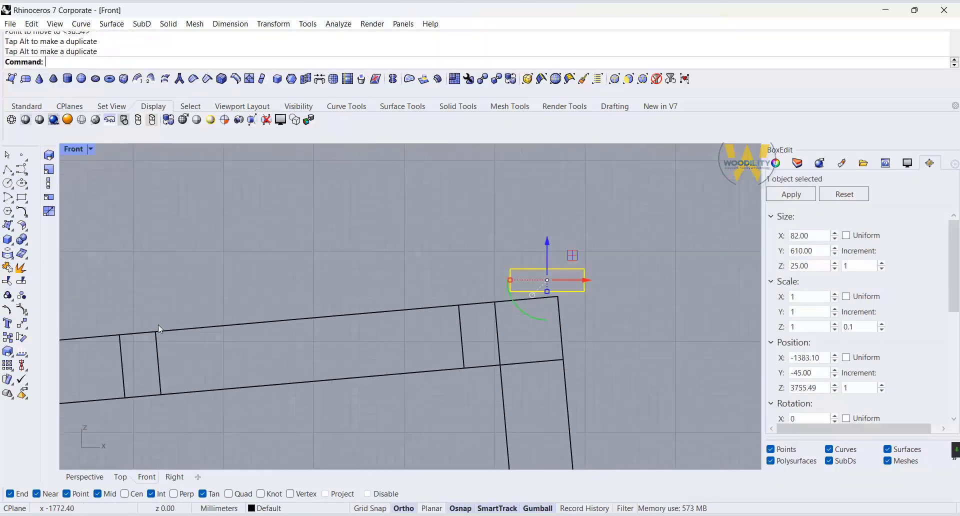
Step: Move the slat in the Front view so its lower front corner snaps to the short leg's upper front corner
{"action": "left_click", "coordinate": [21, 323]}
{"action": "left_click", "coordinate": [584, 291]}
{"action": "left_click", "coordinate": [558, 297]}
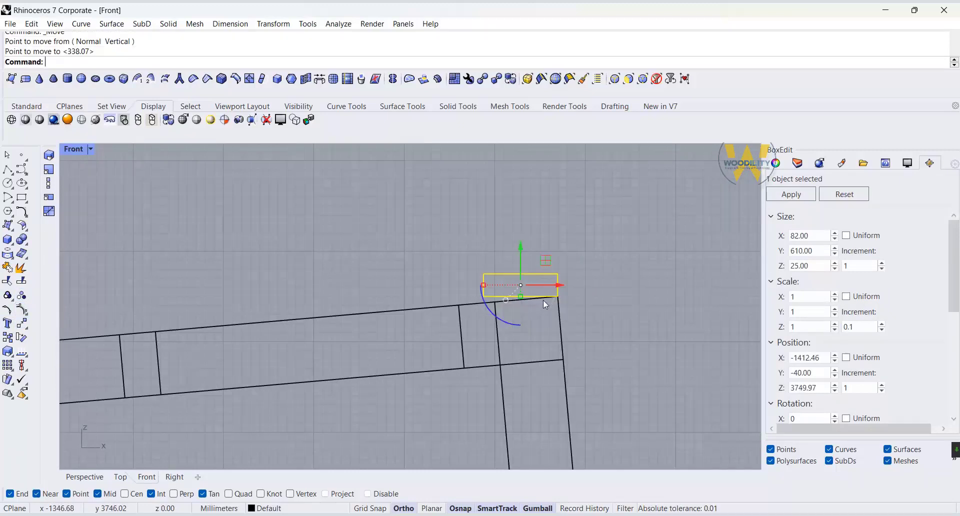
Step: Rotate the slat about the leg's upper front corner until its underside lies along the sloping rail
{"action": "scroll", "coordinate": [555, 304], "scroll_direction": "up", "scroll_amount": 3}
{"action": "left_click", "coordinate": [22, 337]}
{"action": "left_click", "coordinate": [571, 293]}
{"action": "left_click", "coordinate": [432, 294]}
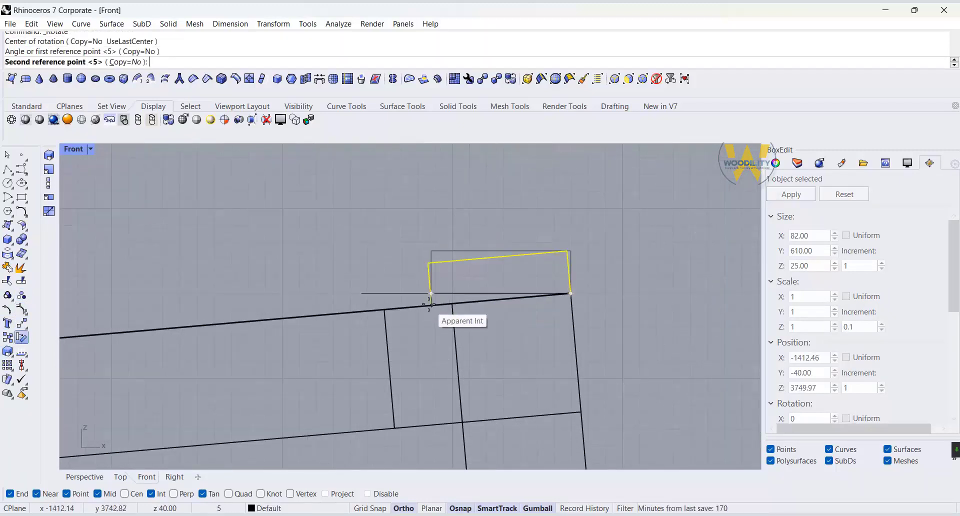
{"action": "left_click", "coordinate": [431, 305]}
Step: Align the gumball to the object and shift the slat 5 mm forward along the rail's slope
{"action": "left_click", "coordinate": [484, 292]}
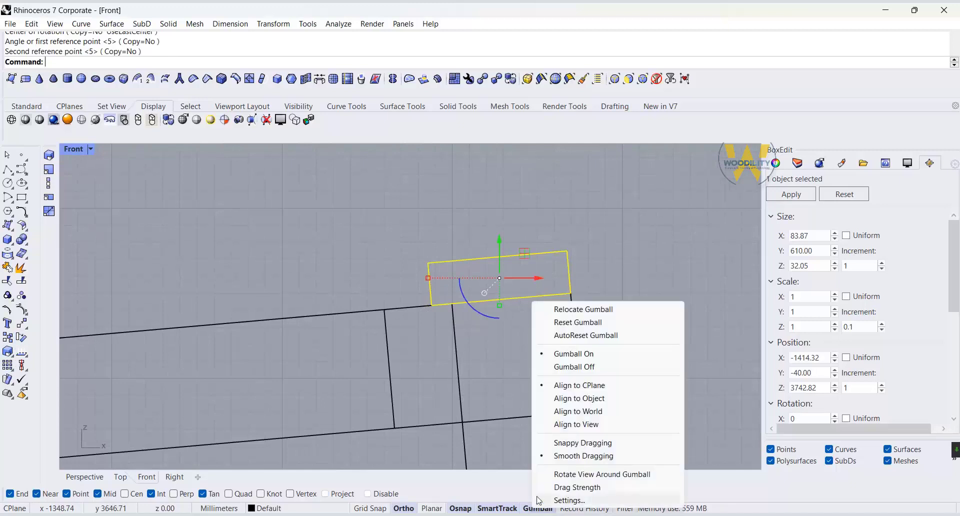
{"action": "left_click", "coordinate": [568, 399]}
{"action": "left_click", "coordinate": [472, 302]}
{"action": "type", "text": "5"}
{"action": "key", "text": "Return"}
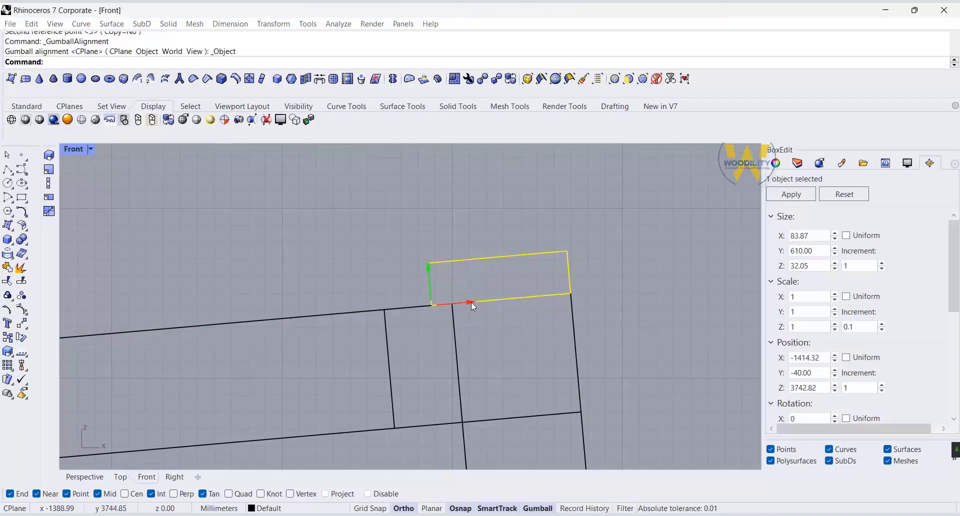
{"action": "left_click", "coordinate": [477, 302]}
{"action": "left_click", "coordinate": [671, 278]}
{"action": "scroll", "coordinate": [501, 241], "scroll_direction": "down", "scroll_amount": 5}
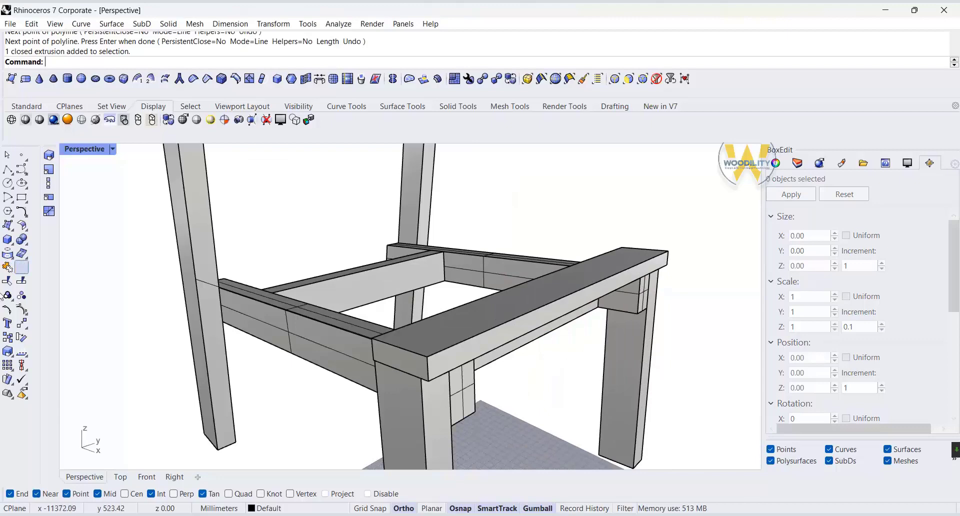
Step: Try a 1 mm fillet on the slat's upper edges and undo it
{"action": "left_click", "coordinate": [21, 267]}
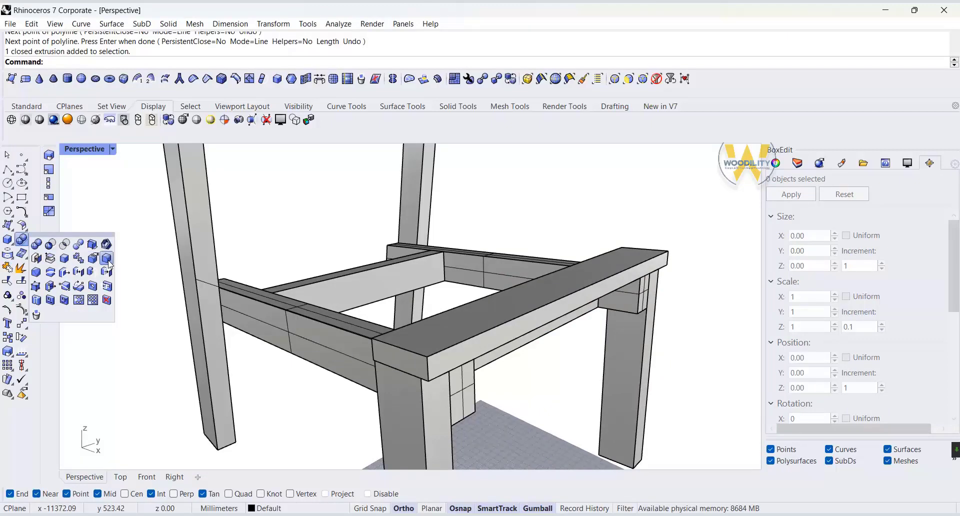
{"action": "left_click", "coordinate": [105, 261]}
{"action": "left_click", "coordinate": [539, 313]}
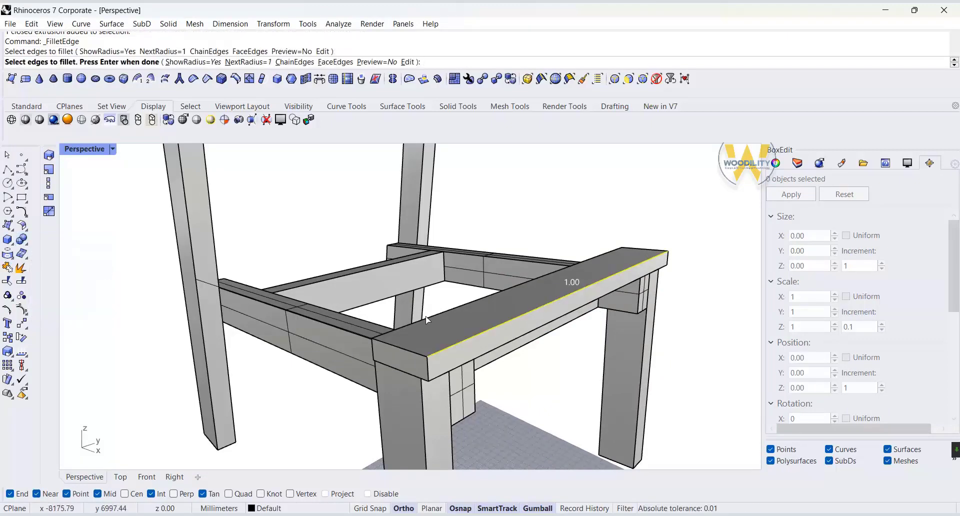
{"action": "left_click", "coordinate": [427, 318]}
{"action": "right_click_drag", "start_coordinate": [381, 373], "coordinate": [422, 391]}
{"action": "scroll", "coordinate": [601, 315], "scroll_direction": "up", "scroll_amount": 2}
{"action": "left_click", "coordinate": [597, 348]}
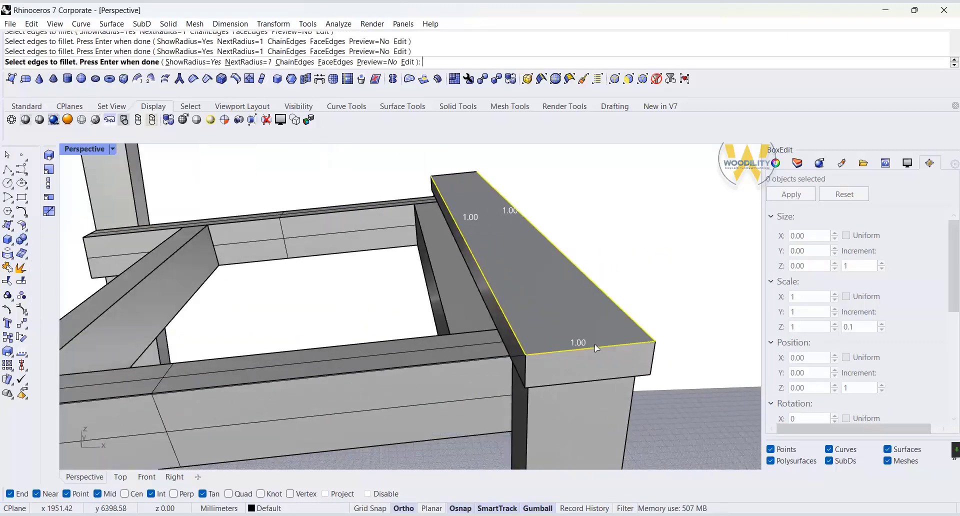
{"action": "key", "text": "Return"}
{"action": "key", "text": "Return"}
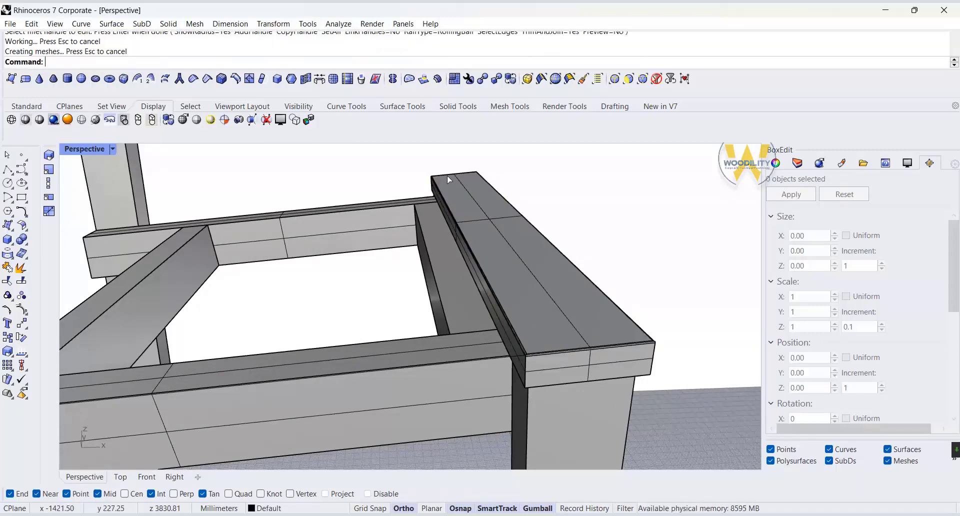
{"action": "left_click", "coordinate": [20, 110]}
{"action": "left_click", "coordinate": [124, 120]}
Step: Fillet the four edges around the slat's top face with a 5 mm radius
{"action": "key", "text": "Return"}
{"action": "right_click_drag", "start_coordinate": [650, 283], "coordinate": [620, 281]}
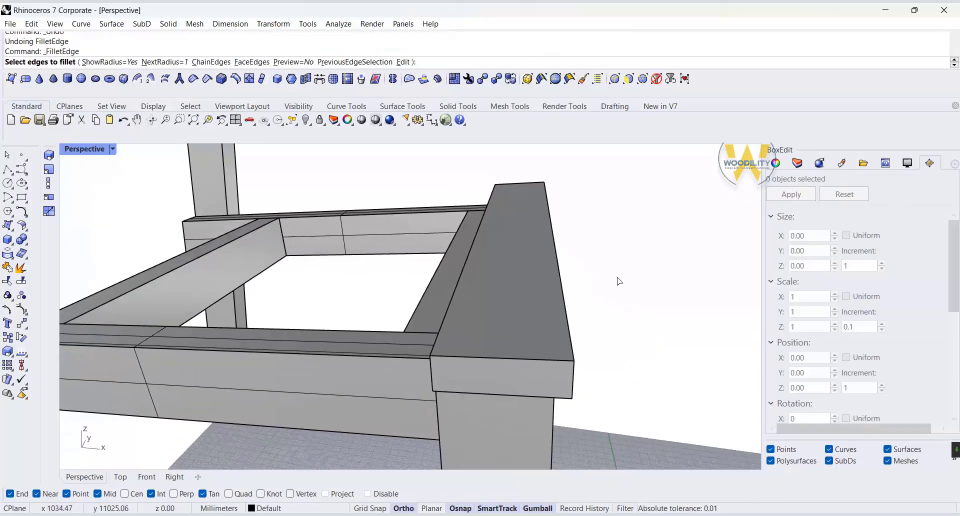
{"action": "key", "text": "Return"}
{"action": "left_click", "coordinate": [561, 282]}
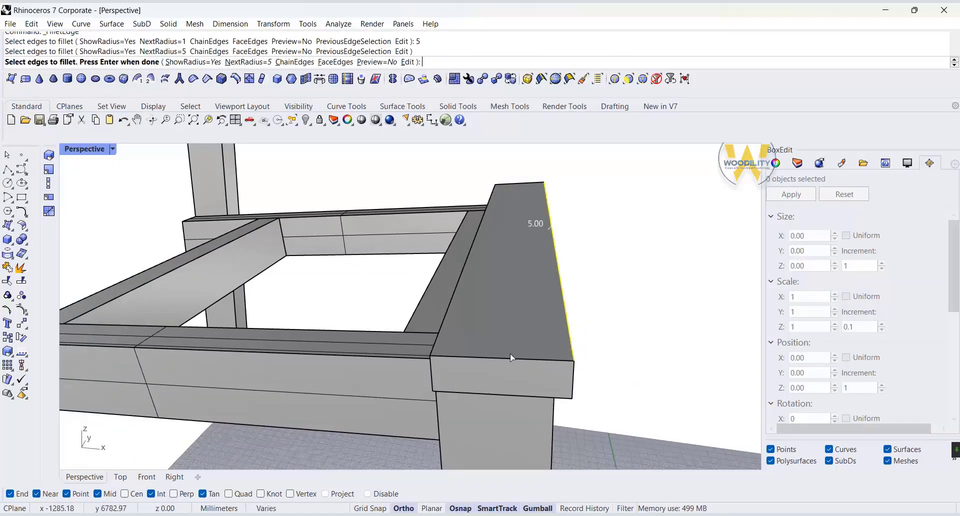
{"action": "left_click", "coordinate": [512, 358]}
{"action": "left_click", "coordinate": [464, 266]}
{"action": "left_click", "coordinate": [520, 183]}
{"action": "key", "text": "Return"}
{"action": "key", "text": "Return"}
{"action": "right_click_drag", "start_coordinate": [520, 183], "coordinate": [580, 210]}
{"action": "left_click", "coordinate": [584, 328]}
Step: Create a backrest slat box in the Front view, 25 mm long, 500 mm wide and 85 mm high
{"action": "double_click", "coordinate": [84, 149]}
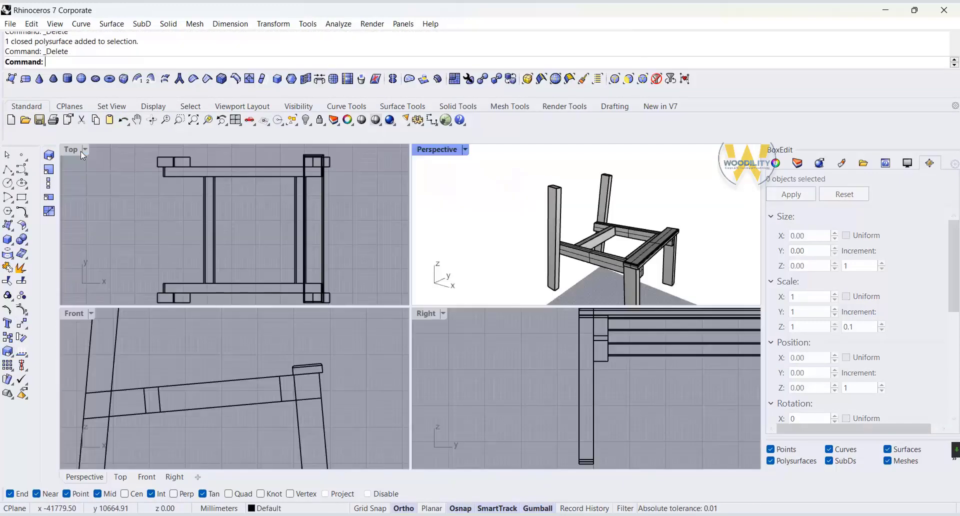
{"action": "scroll", "coordinate": [302, 445], "scroll_direction": "down", "scroll_amount": 5}
{"action": "right_click_drag", "start_coordinate": [302, 445], "coordinate": [291, 369]}
{"action": "left_click", "coordinate": [7, 239]}
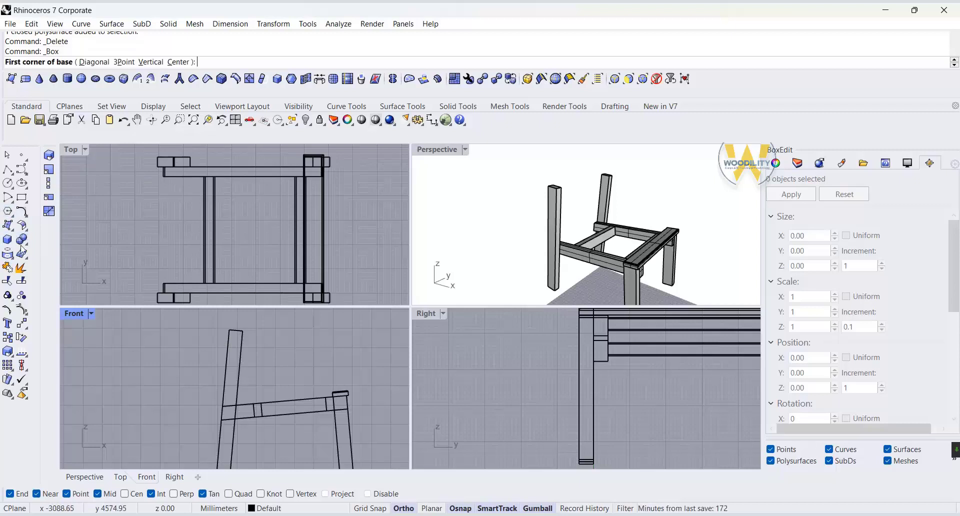
{"action": "left_click", "coordinate": [259, 326]}
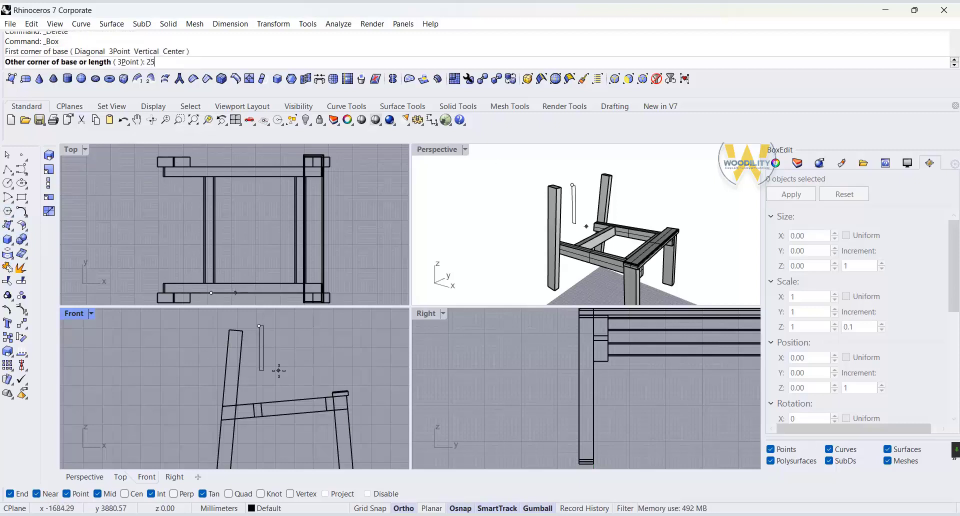
{"action": "key", "text": "Return"}
{"action": "type", "text": "500"}
{"action": "key", "text": "Return"}
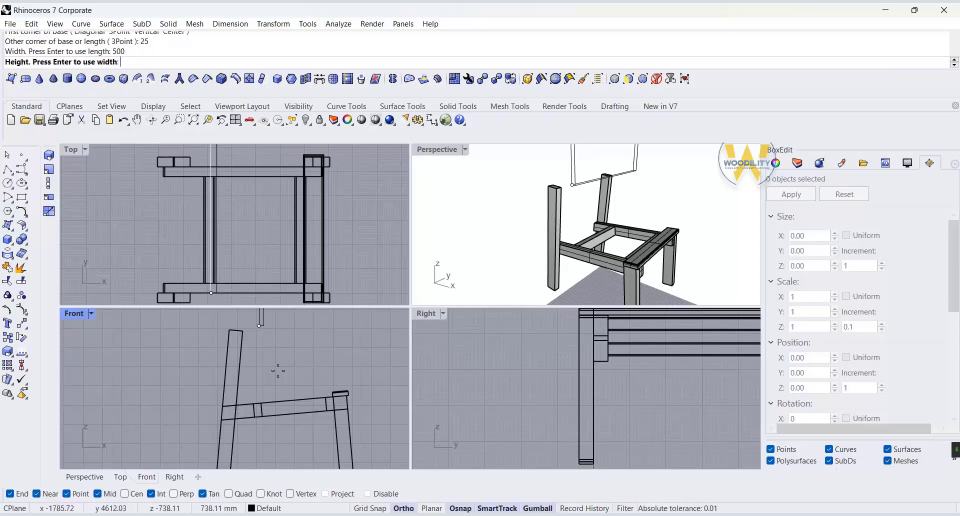
{"action": "key", "text": "Return"}
Step: Lower the backrest slat straight down to the side rail's upper edge near the rear crossbar in the Front view
{"action": "left_click", "coordinate": [259, 325]}
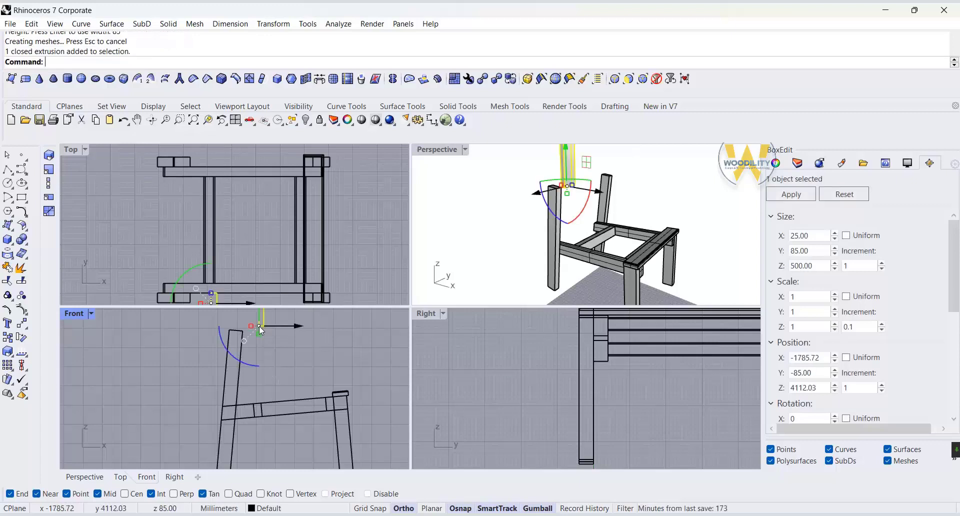
{"action": "left_click_drag", "start_coordinate": [259, 326], "coordinate": [259, 402]}
{"action": "double_click", "coordinate": [80, 314]}
Step: Tilt the backrest slat 13° towards the rear leg and shift it slightly back along its own thickness direction
{"action": "scroll", "coordinate": [392, 361], "scroll_direction": "up", "scroll_amount": 3}
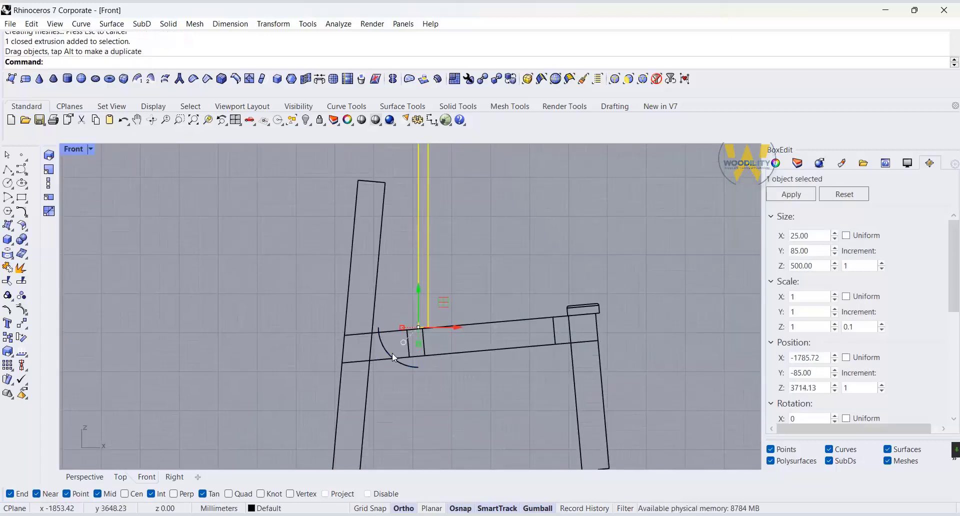
{"action": "left_click", "coordinate": [392, 353]}
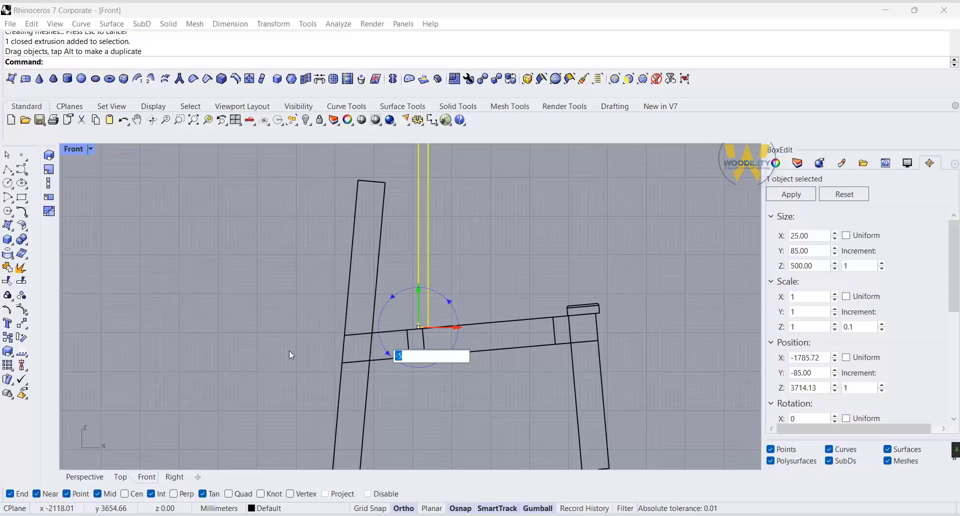
{"action": "type", "text": "13"}
{"action": "key", "text": "Return"}
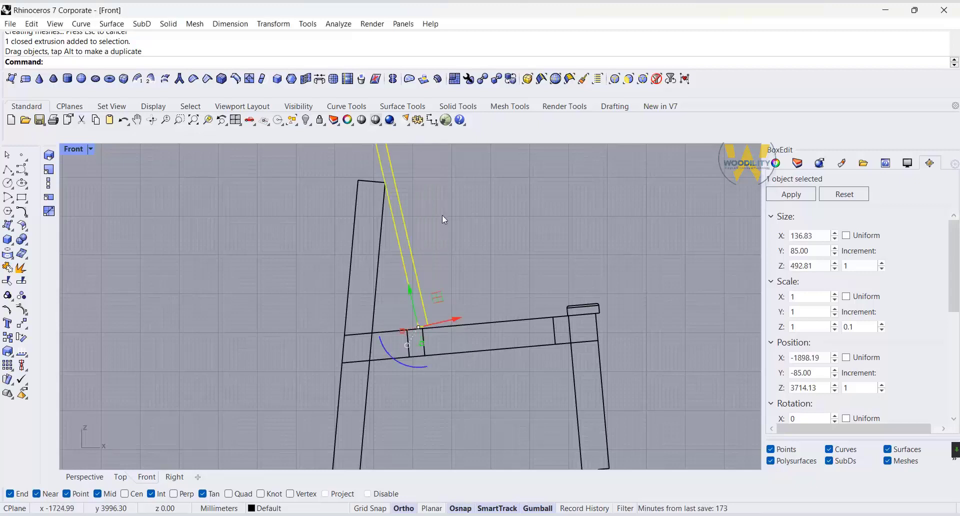
{"action": "right_click_drag", "start_coordinate": [443, 219], "coordinate": [459, 283]}
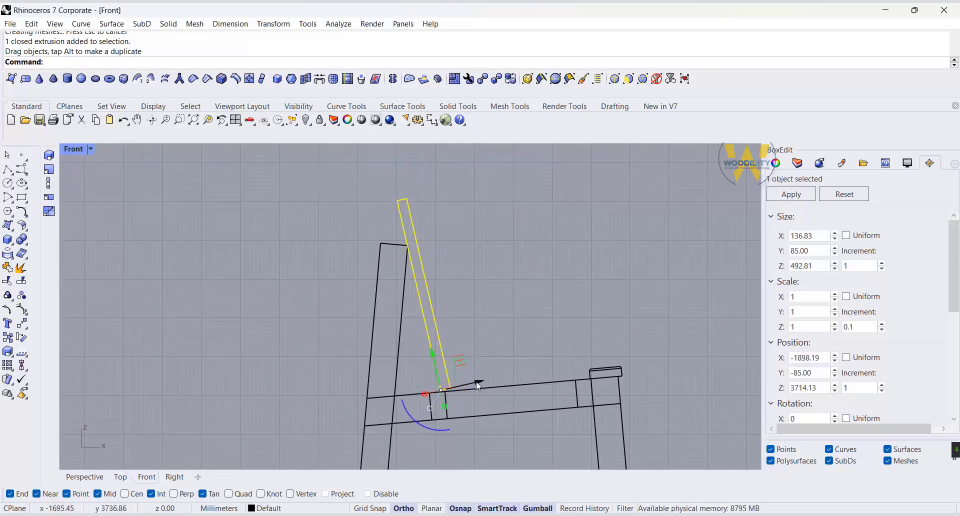
{"action": "left_click_drag", "start_coordinate": [480, 383], "coordinate": [472, 384]}
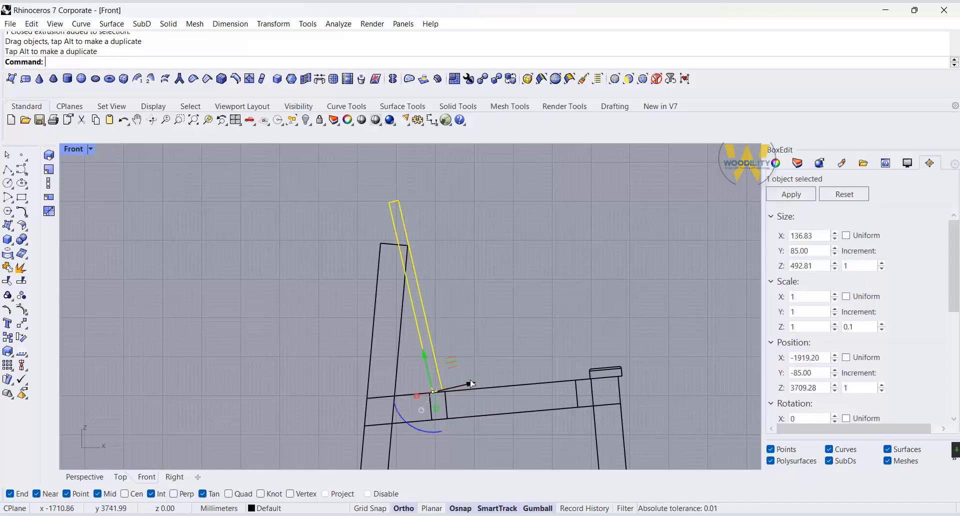
Step: Shift the backrest slat inward over the rear leg in the Top view
{"action": "double_click", "coordinate": [74, 149]}
{"action": "right_click_drag", "start_coordinate": [600, 346], "coordinate": [586, 454]}
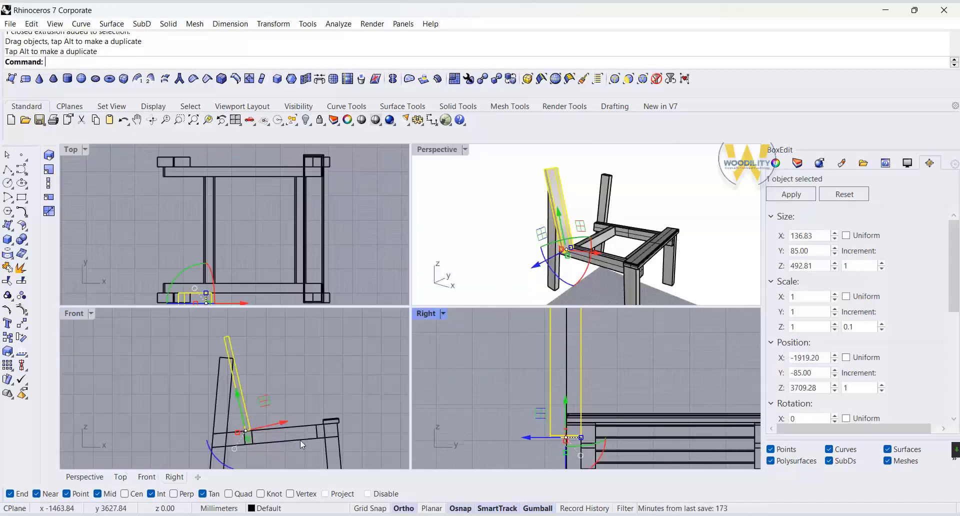
{"action": "right_click_drag", "start_coordinate": [227, 300], "coordinate": [243, 258]}
{"action": "mouse_move", "coordinate": [222, 300]}
{"action": "left_mouse_down"}
{"action": "mouse_move", "coordinate": [224, 278]}
{"action": "mouse_move", "coordinate": [228, 294]}
{"action": "left_mouse_up"}
{"action": "left_click", "coordinate": [307, 286]}
{"action": "scroll", "coordinate": [172, 251], "scroll_direction": "up", "scroll_amount": 12}
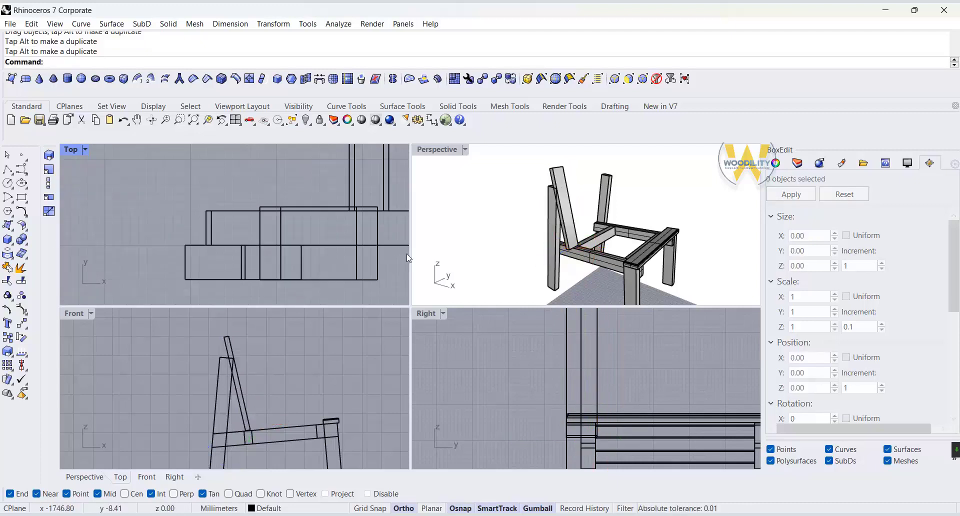
Step: Align the backrest slat's outer side face with the rear leg's outer face in the Top view
{"action": "scroll", "coordinate": [318, 282], "scroll_direction": "up", "scroll_amount": 6}
{"action": "left_click_drag", "start_coordinate": [319, 275], "coordinate": [318, 260]}
{"action": "left_click", "coordinate": [21, 323]}
{"action": "scroll", "coordinate": [245, 280], "scroll_direction": "up", "scroll_amount": 6}
{"action": "left_click", "coordinate": [265, 238]}
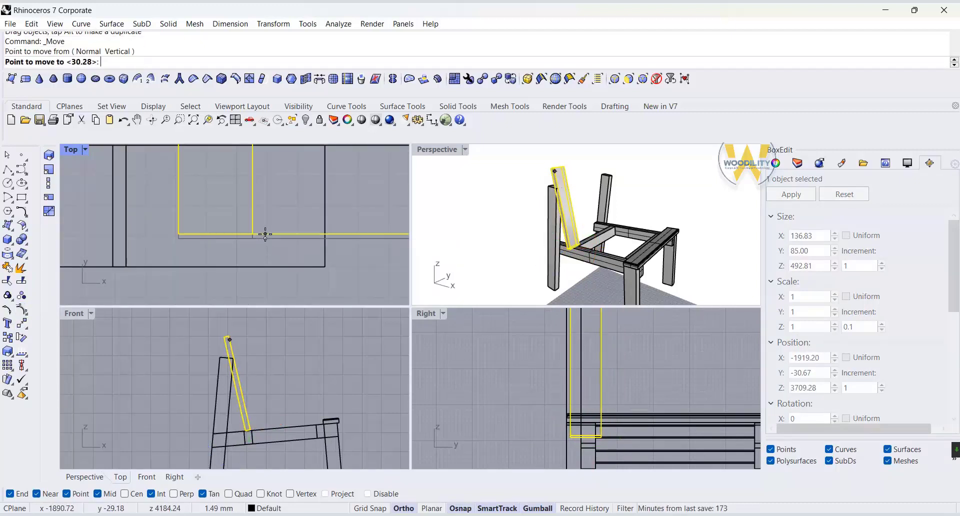
{"action": "left_click", "coordinate": [261, 267]}
{"action": "left_click", "coordinate": [587, 174]}
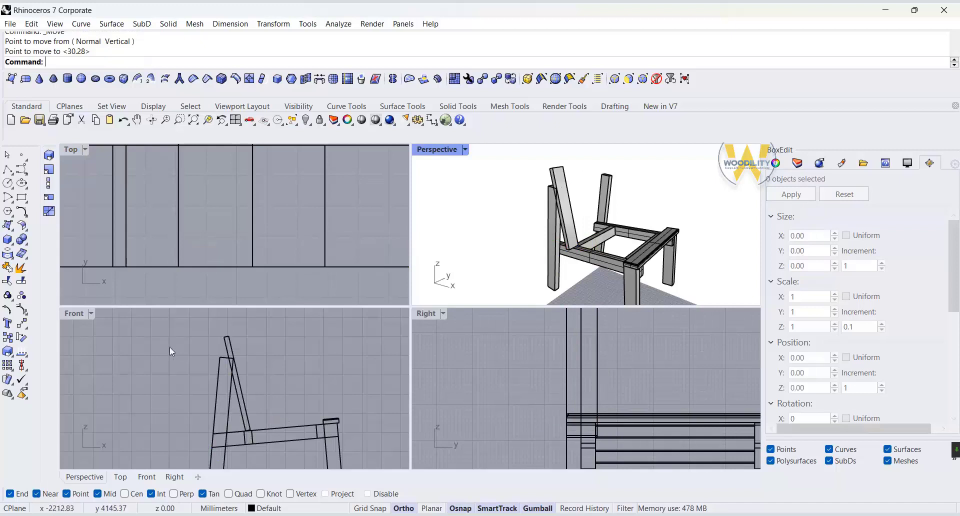
Step: Move the backrest slat in the Front view so its rear edge crosses the rear leg's top edge at its midpoint
{"action": "scroll", "coordinate": [223, 357], "scroll_direction": "up", "scroll_amount": 10}
{"action": "left_click", "coordinate": [268, 377]}
{"action": "left_click", "coordinate": [21, 324]}
{"action": "left_click", "coordinate": [261, 364]}
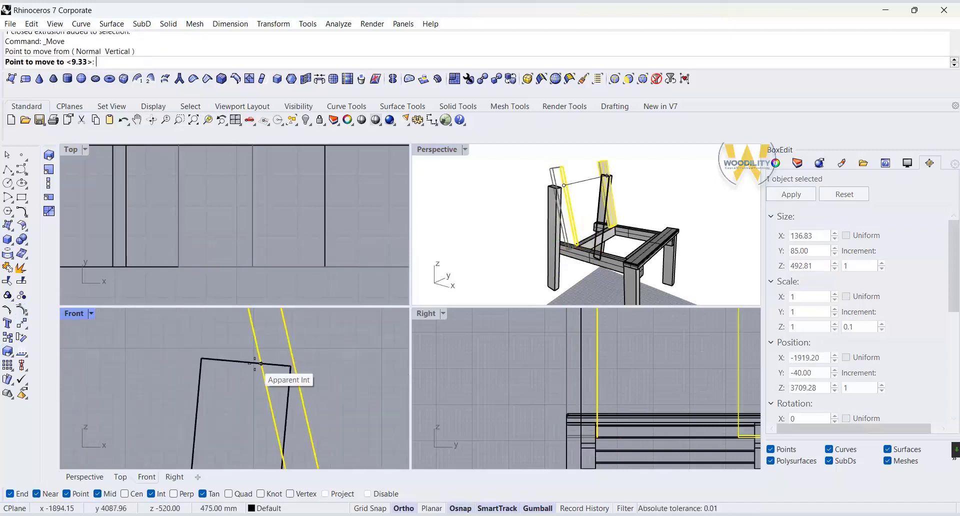
{"action": "left_click", "coordinate": [261, 363]}
{"action": "left_click", "coordinate": [344, 358]}
{"action": "scroll", "coordinate": [340, 350], "scroll_direction": "down", "scroll_amount": 5}
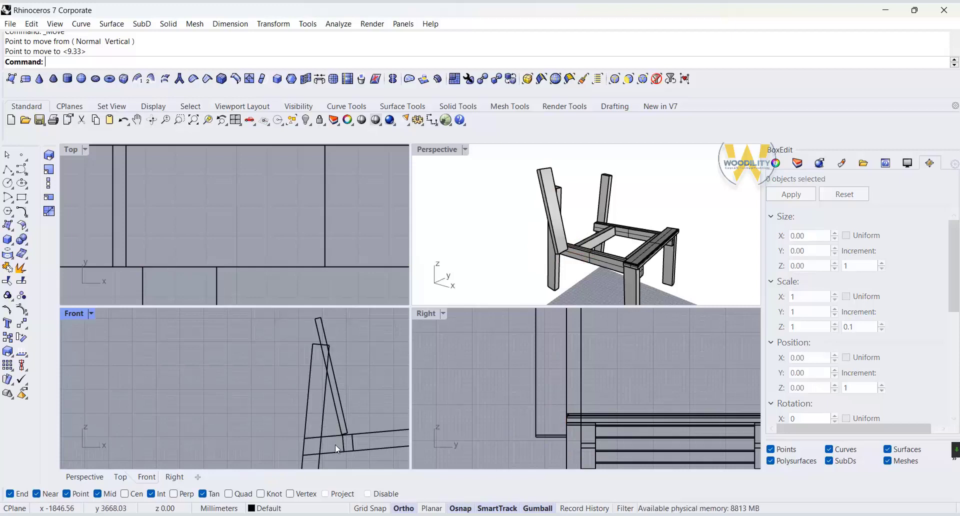
Step: Lower the backrest slat by its bottom front corner onto the side rail's upper edge
{"action": "scroll", "coordinate": [341, 435], "scroll_direction": "up", "scroll_amount": 8}
{"action": "left_click", "coordinate": [380, 416]}
{"action": "right_click", "coordinate": [380, 416]}
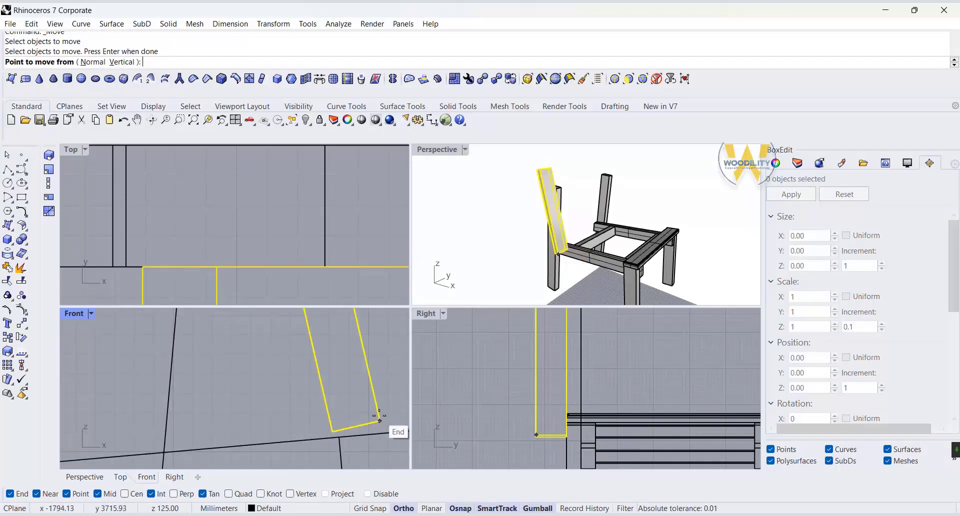
{"action": "left_click", "coordinate": [380, 420]}
{"action": "left_click", "coordinate": [381, 435]}
{"action": "scroll", "coordinate": [383, 441], "scroll_direction": "down", "scroll_amount": 10}
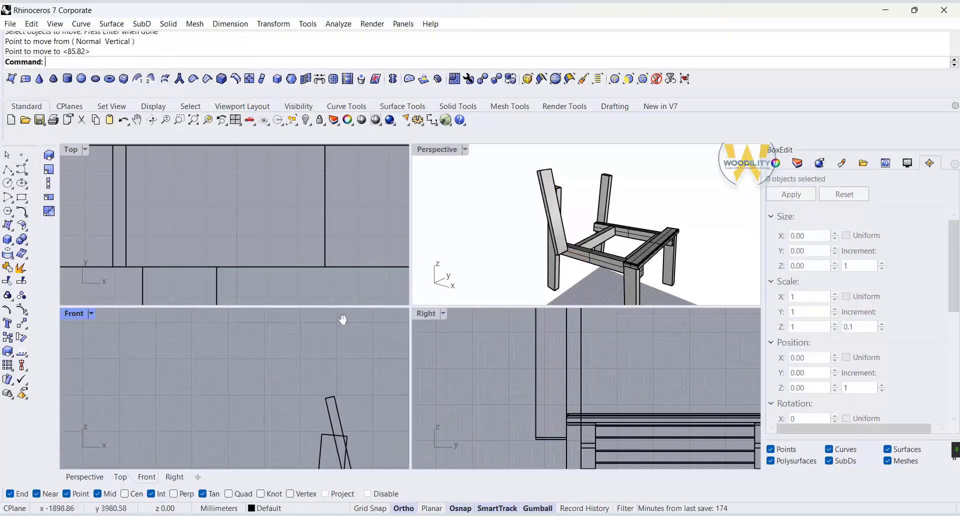
Step: Realign the backrest slat's rear edge with the midpoint of the rear leg's top edge after the lowering
{"action": "scroll", "coordinate": [336, 335], "scroll_direction": "up", "scroll_amount": 6}
{"action": "left_click", "coordinate": [340, 367]}
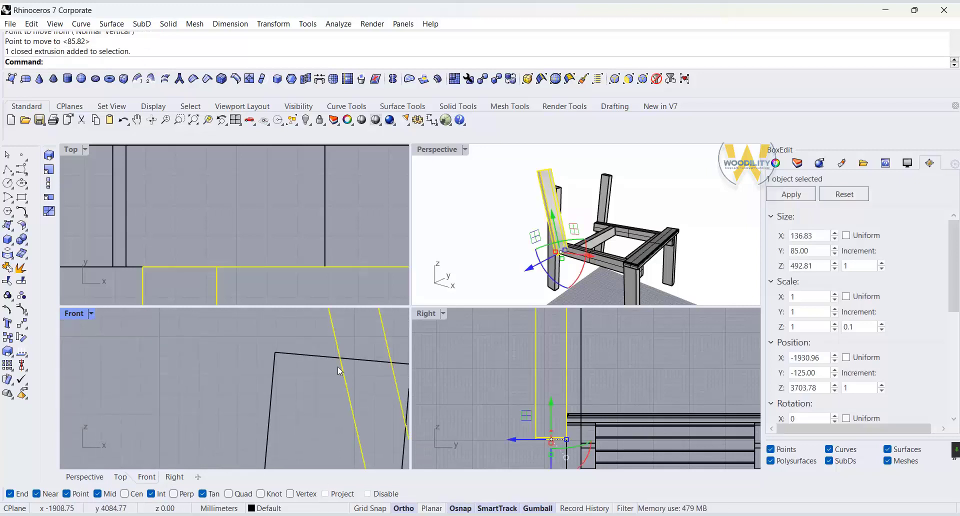
{"action": "right_click", "coordinate": [340, 368]}
{"action": "left_click", "coordinate": [341, 358]}
{"action": "left_click", "coordinate": [344, 359]}
{"action": "scroll", "coordinate": [329, 363], "scroll_direction": "down", "scroll_amount": 8}
{"action": "scroll", "coordinate": [385, 375], "scroll_direction": "up", "scroll_amount": 5}
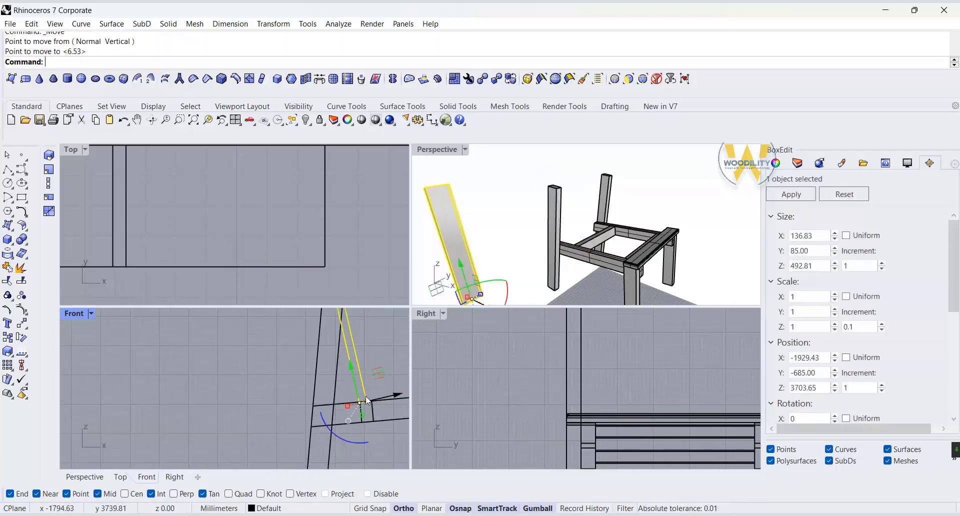
Step: Draw a polyline along the backrest slat's rear edge from the rear leg's top midpoint to the leg's front edge
{"action": "double_click", "coordinate": [74, 313]}
{"action": "scroll", "coordinate": [495, 417], "scroll_direction": "down", "scroll_amount": 12}
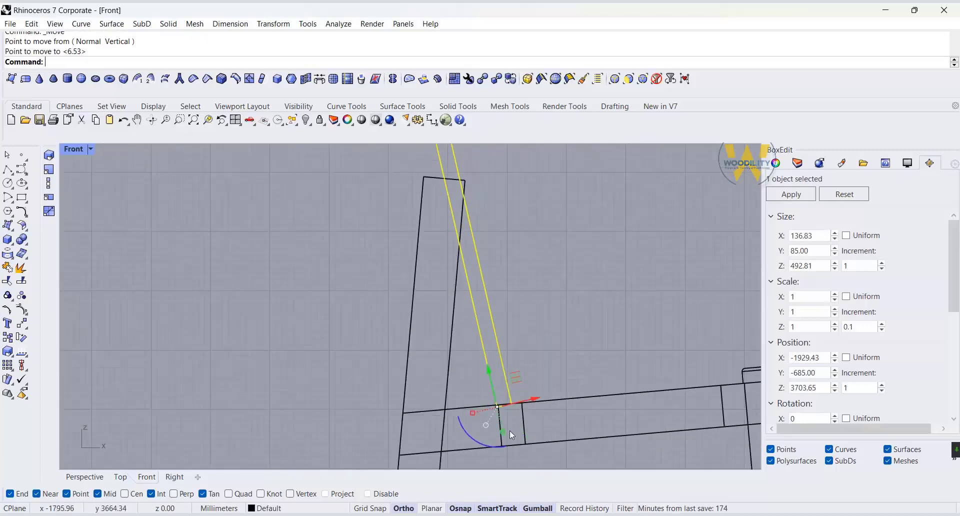
{"action": "scroll", "coordinate": [478, 349], "scroll_direction": "up", "scroll_amount": 5}
{"action": "left_click", "coordinate": [7, 170]}
{"action": "left_click", "coordinate": [454, 250]}
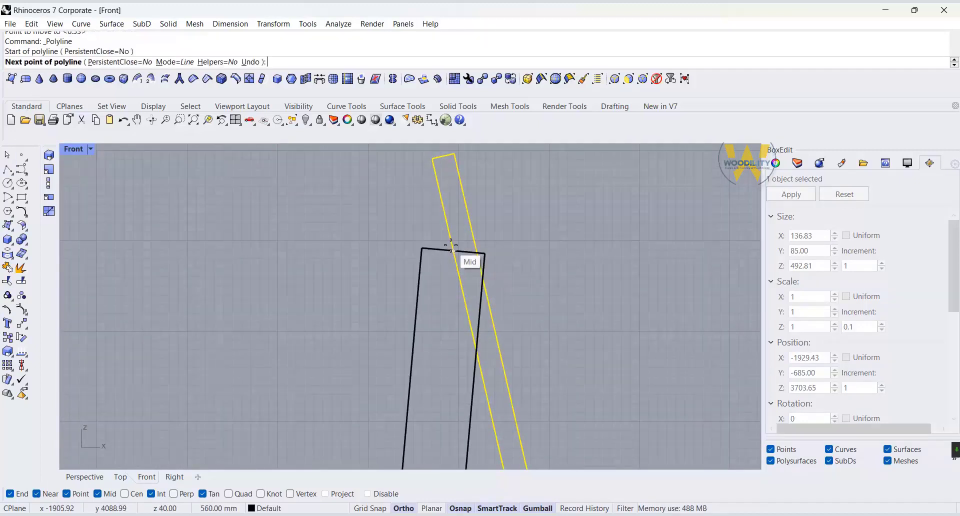
{"action": "left_click", "coordinate": [477, 351]}
{"action": "key", "text": "Return"}
{"action": "left_click", "coordinate": [475, 320]}
{"action": "left_click", "coordinate": [525, 338]}
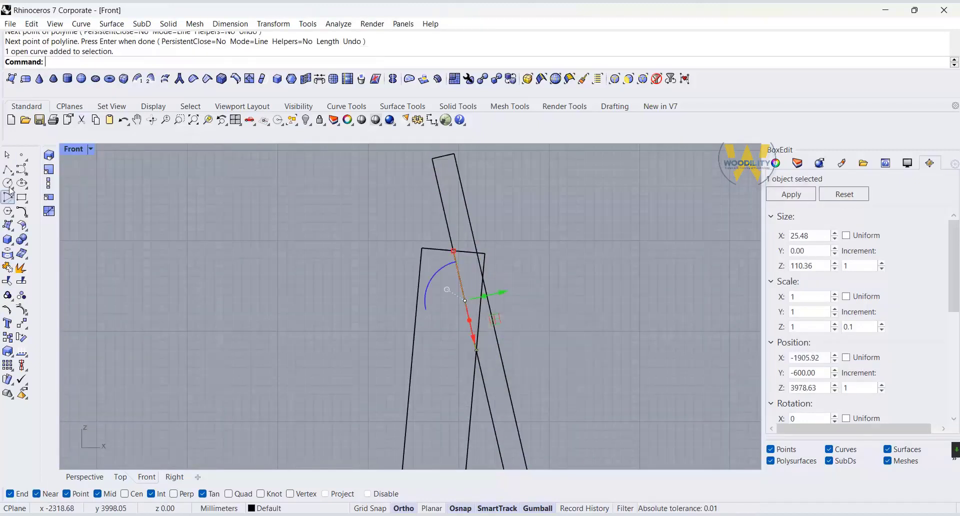
Step: Trim the top front corners off both rear legs using the polyline along the backrest slat's rear edge
{"action": "left_click", "coordinate": [8, 280]}
{"action": "left_click", "coordinate": [486, 254]}
{"action": "left_click", "coordinate": [534, 284]}
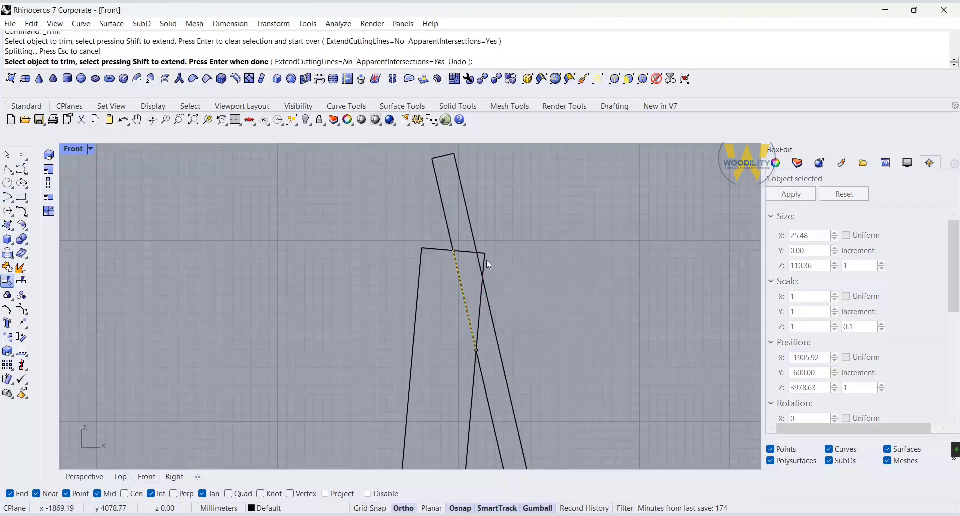
{"action": "left_click", "coordinate": [487, 261]}
{"action": "key", "text": "Return"}
{"action": "left_click", "coordinate": [505, 244]}
Step: Cap the open cut faces of both trimmed rear legs
{"action": "right_click_drag", "start_coordinate": [456, 351], "coordinate": [438, 203]}
{"action": "left_click_drag", "start_coordinate": [425, 310], "coordinate": [256, 364]}
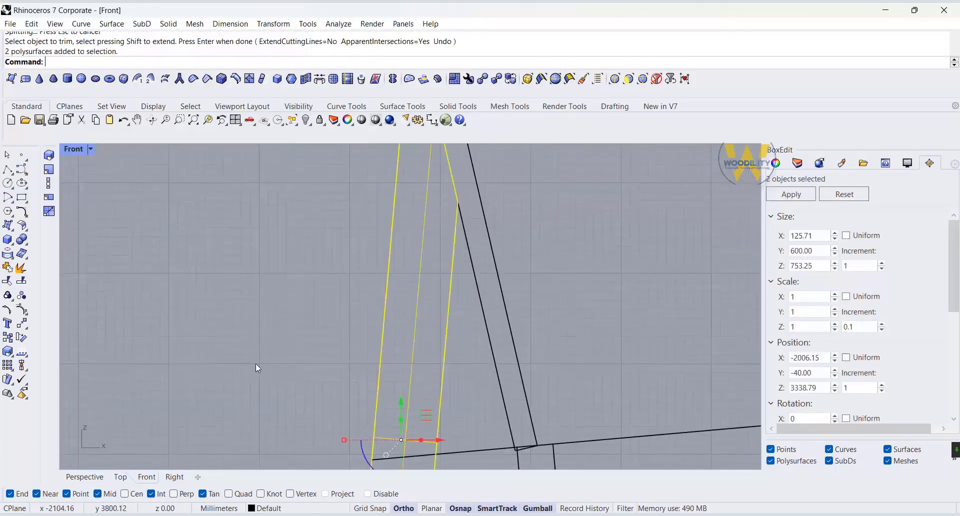
{"action": "left_click", "coordinate": [26, 243]}
{"action": "left_click", "coordinate": [37, 257]}
{"action": "scroll", "coordinate": [543, 297], "scroll_direction": "down", "scroll_amount": 6}
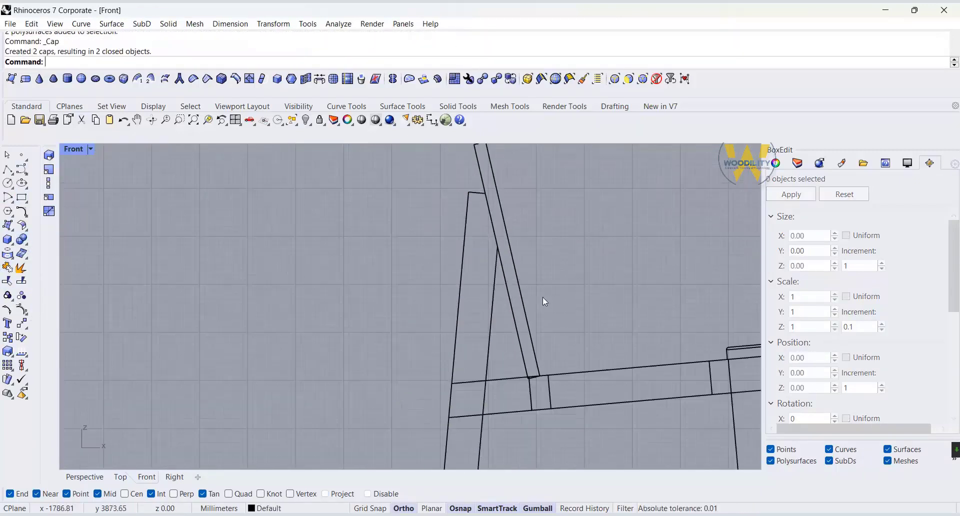
Step: Try to draw a polyline across the backrest slat's lower end, from its bottom front corner to the rail crossing on its rear edge
{"action": "scroll", "coordinate": [543, 385], "scroll_direction": "up", "scroll_amount": 20}
{"action": "left_click", "coordinate": [7, 169]}
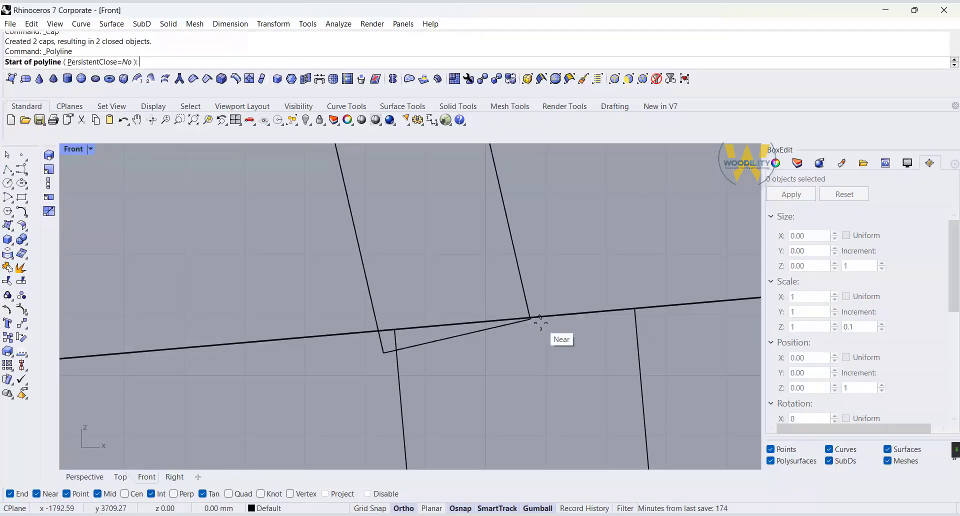
{"action": "left_click", "coordinate": [530, 318]}
{"action": "left_click", "coordinate": [379, 331]}
{"action": "scroll", "coordinate": [508, 292], "scroll_direction": "up", "scroll_amount": 3}
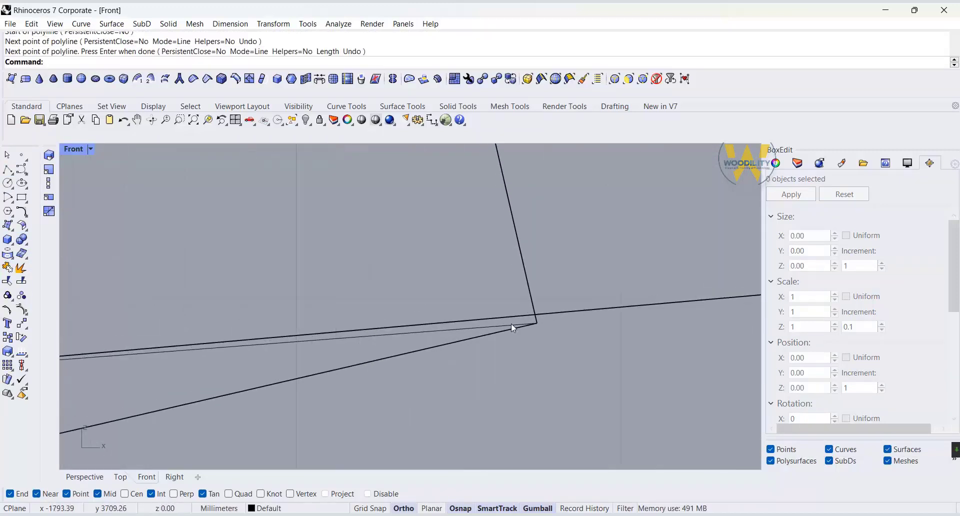
{"action": "right_click", "coordinate": [512, 323]}
{"action": "left_click", "coordinate": [512, 323]}
{"action": "scroll", "coordinate": [595, 343], "scroll_direction": "down", "scroll_amount": 3}
{"action": "key", "text": "Delete"}
{"action": "scroll", "coordinate": [596, 344], "scroll_direction": "down", "scroll_amount": 3}
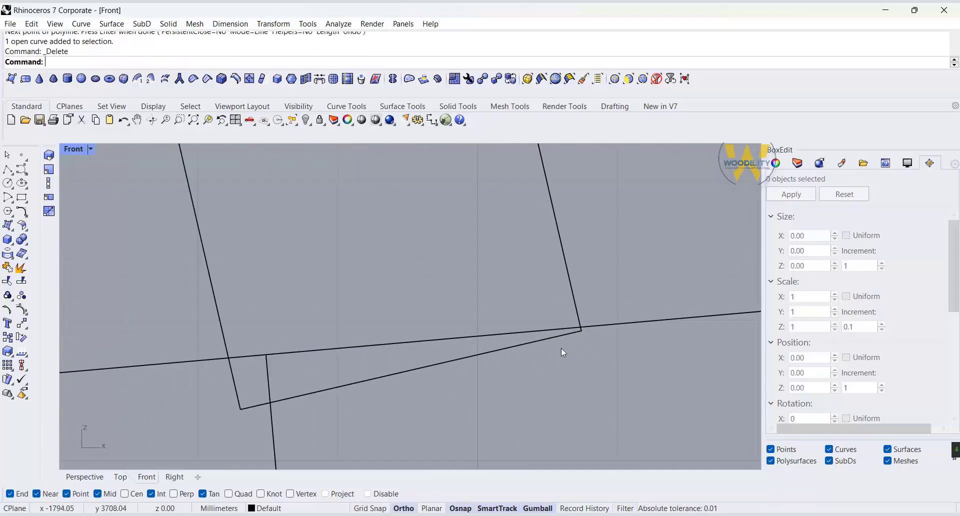
{"action": "right_click", "coordinate": [561, 348]}
{"action": "left_click", "coordinate": [581, 330]}
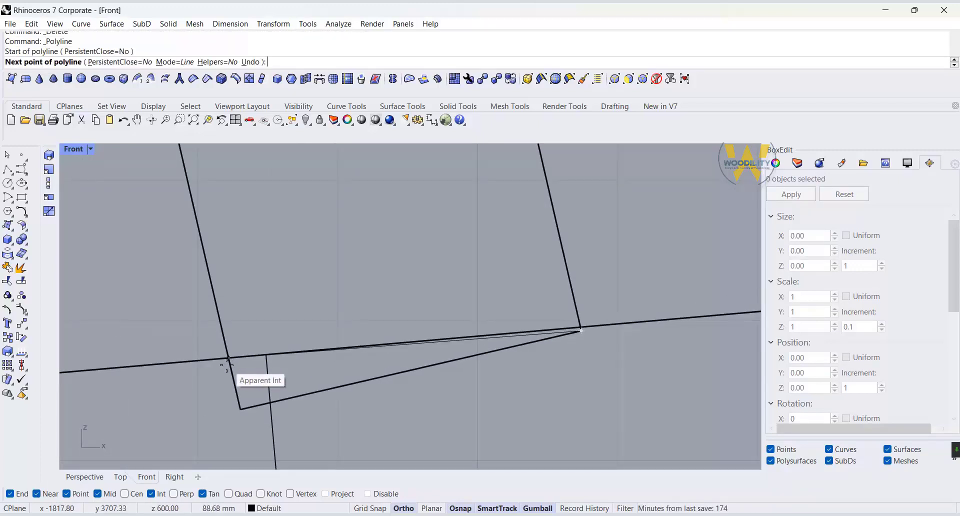
{"action": "key", "text": "Escape"}
Step: Move the backrest slat by its bottom front corner onto the side rail's upper edge
{"action": "scroll", "coordinate": [555, 342], "scroll_direction": "up", "scroll_amount": 10}
{"action": "left_click", "coordinate": [641, 301]}
{"action": "left_click", "coordinate": [21, 323]}
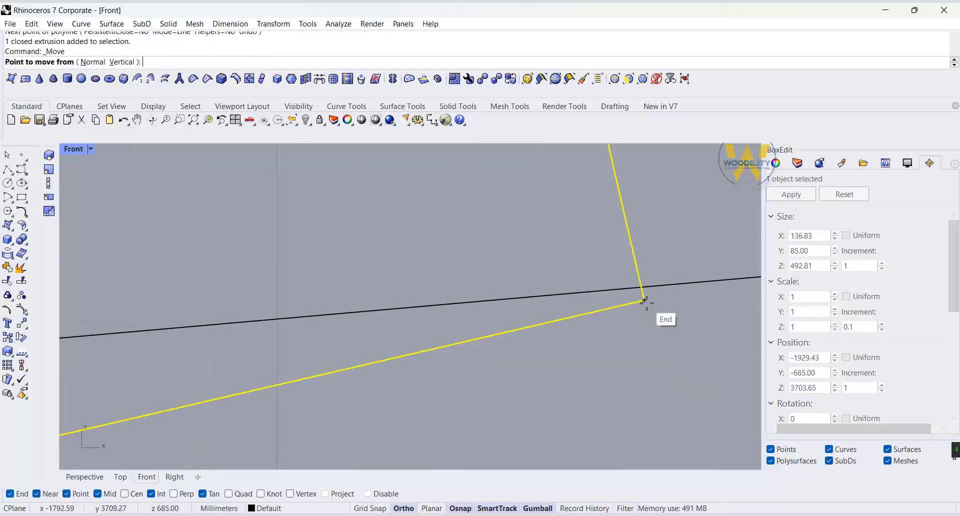
{"action": "left_click", "coordinate": [645, 300]}
{"action": "left_click", "coordinate": [642, 287]}
Step: Examine the backrest slat's contact with the rear leg's cut top and with the side rail
{"action": "scroll", "coordinate": [662, 386], "scroll_direction": "down", "scroll_amount": 15}
{"action": "scroll", "coordinate": [599, 171], "scroll_direction": "up", "scroll_amount": 16}
{"action": "right_click_drag", "start_coordinate": [600, 171], "coordinate": [527, 309]}
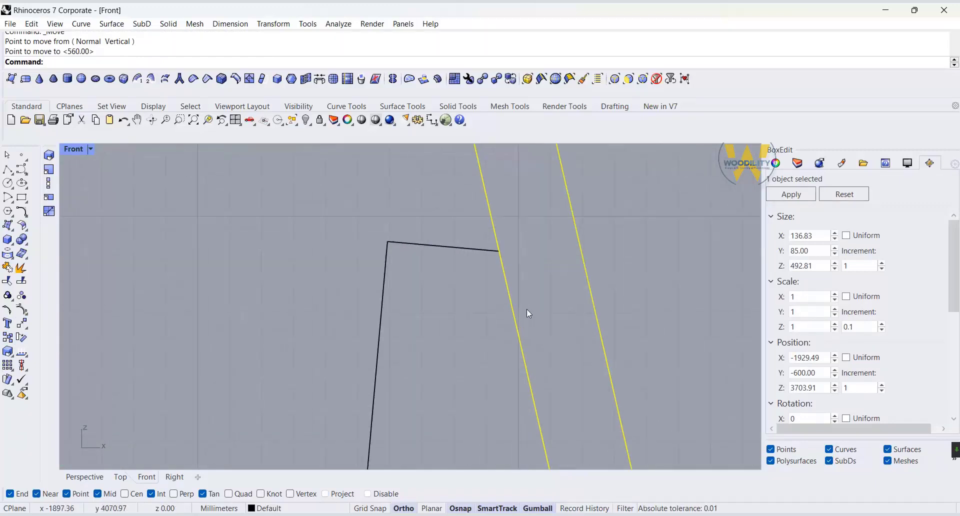
{"action": "right_click_drag", "start_coordinate": [555, 433], "coordinate": [502, 207]}
{"action": "scroll", "coordinate": [463, 200], "scroll_direction": "down", "scroll_amount": 14}
{"action": "right_click_drag", "start_coordinate": [517, 412], "coordinate": [492, 283]}
{"action": "scroll", "coordinate": [483, 268], "scroll_direction": "up", "scroll_amount": 20}
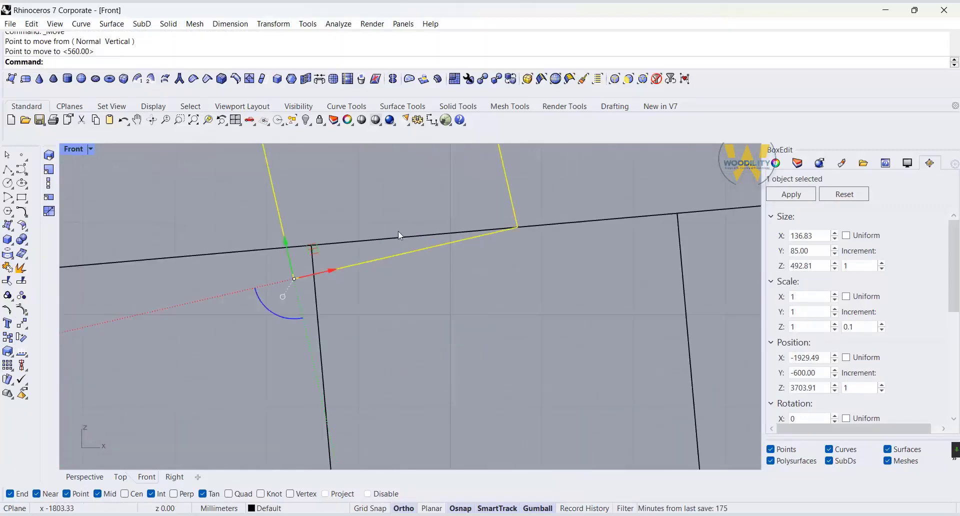
{"action": "right_click_drag", "start_coordinate": [398, 232], "coordinate": [583, 300]}
Step: Draw a polyline from the backrest slat's bottom front corner to where its rear edge crosses the side rail's upper edge
{"action": "left_click", "coordinate": [7, 170]}
{"action": "left_click", "coordinate": [701, 298]}
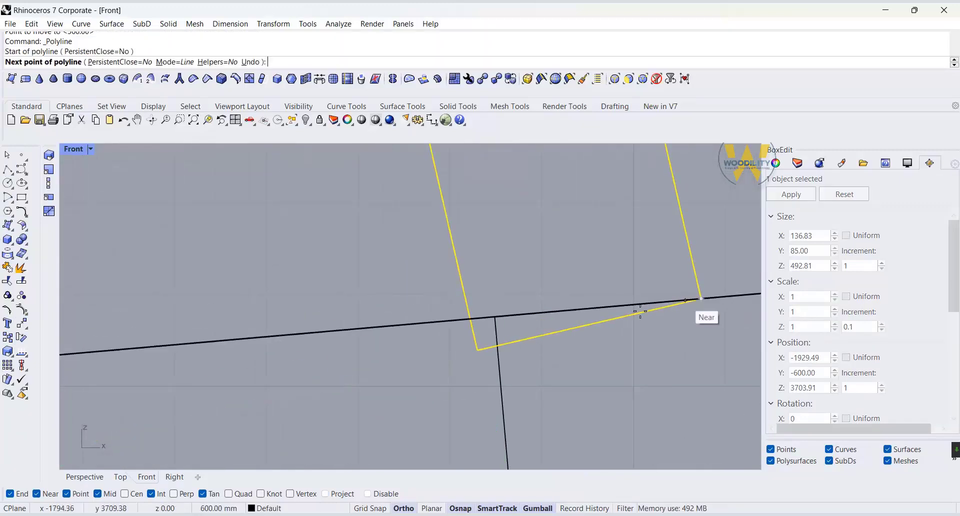
{"action": "left_click", "coordinate": [470, 319]}
{"action": "right_click", "coordinate": [481, 320]}
{"action": "left_click", "coordinate": [495, 319]}
{"action": "left_click", "coordinate": [514, 347]}
Step: Trim away the backrest slat's lower end below the side rail's upper edge
{"action": "left_click", "coordinate": [8, 281]}
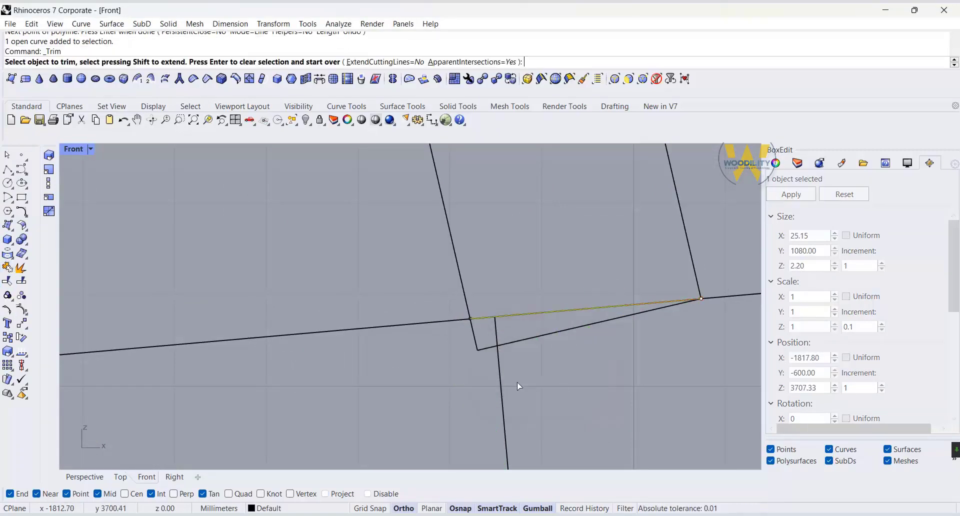
{"action": "left_click", "coordinate": [478, 348]}
{"action": "right_click", "coordinate": [451, 370]}
{"action": "scroll", "coordinate": [447, 392], "scroll_direction": "down", "scroll_amount": 20}
{"action": "key", "text": "Escape"}
Step: Cap the open lower end of the trimmed backrest slat
{"action": "left_click_drag", "start_coordinate": [484, 300], "coordinate": [430, 332]}
{"action": "left_click", "coordinate": [25, 243]}
{"action": "left_click", "coordinate": [37, 258]}
Step: Move the backrest slat in the Top view from beside the chair onto the near side frame
{"action": "double_click", "coordinate": [71, 149]}
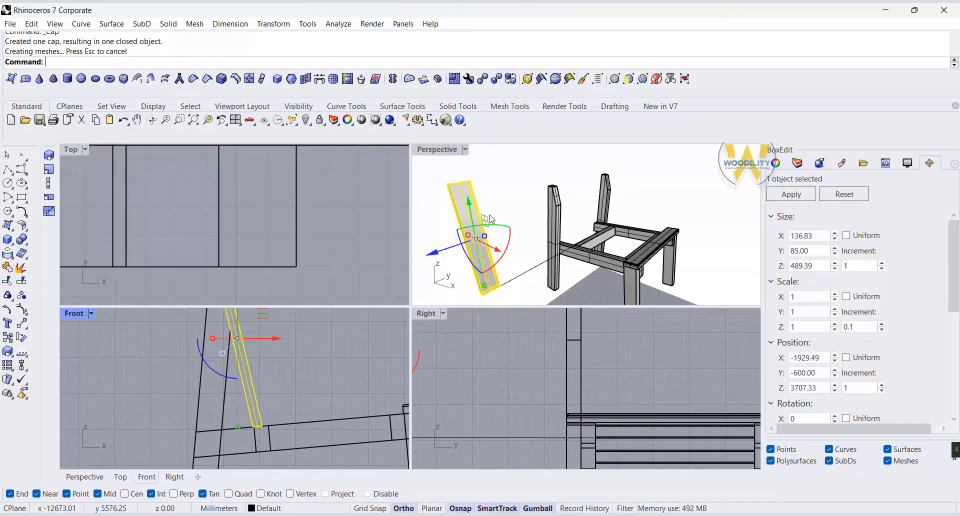
{"action": "scroll", "coordinate": [255, 252], "scroll_direction": "down", "scroll_amount": 20}
{"action": "left_click", "coordinate": [345, 251]}
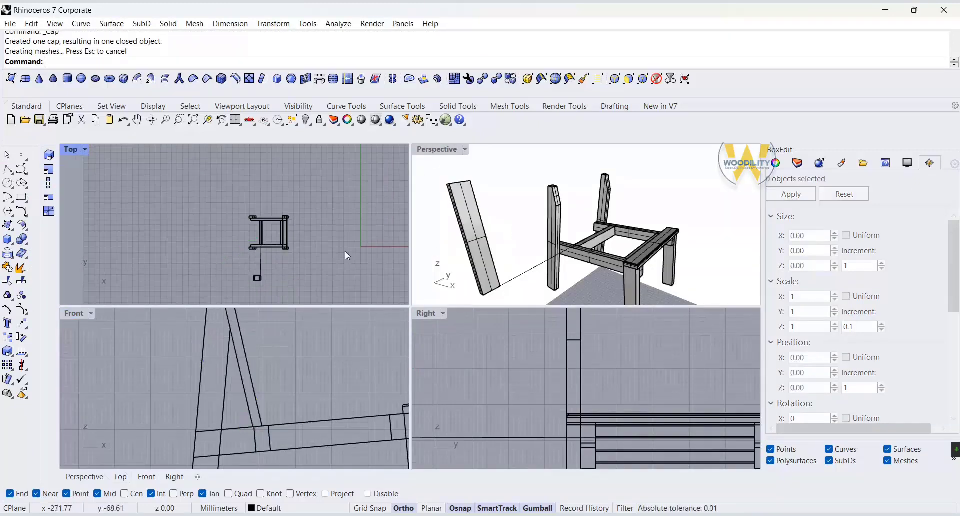
{"action": "scroll", "coordinate": [259, 277], "scroll_direction": "up", "scroll_amount": 8}
{"action": "left_click", "coordinate": [260, 273]}
{"action": "left_click_drag", "start_coordinate": [252, 294], "coordinate": [253, 218]}
{"action": "scroll", "coordinate": [253, 205], "scroll_direction": "up", "scroll_amount": 20}
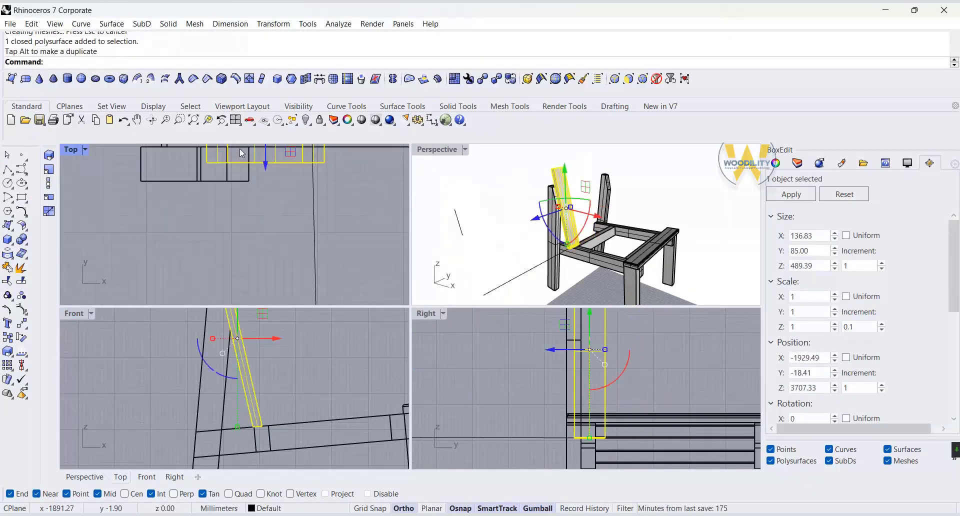
Step: Align the backrest slat's outer edge with the side frame's outer edge in the Top view
{"action": "left_click", "coordinate": [22, 323]}
{"action": "left_click", "coordinate": [234, 190]}
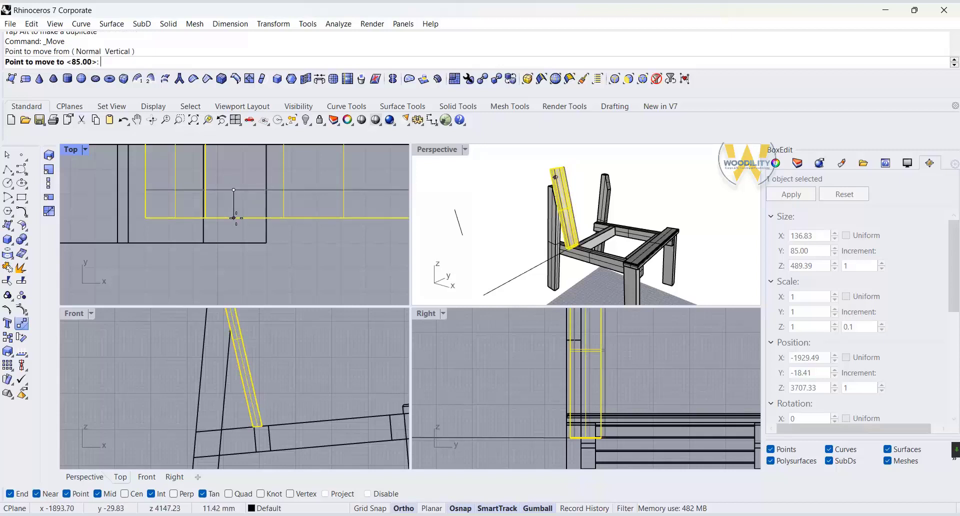
{"action": "left_click", "coordinate": [232, 149]}
{"action": "left_click", "coordinate": [21, 323]}
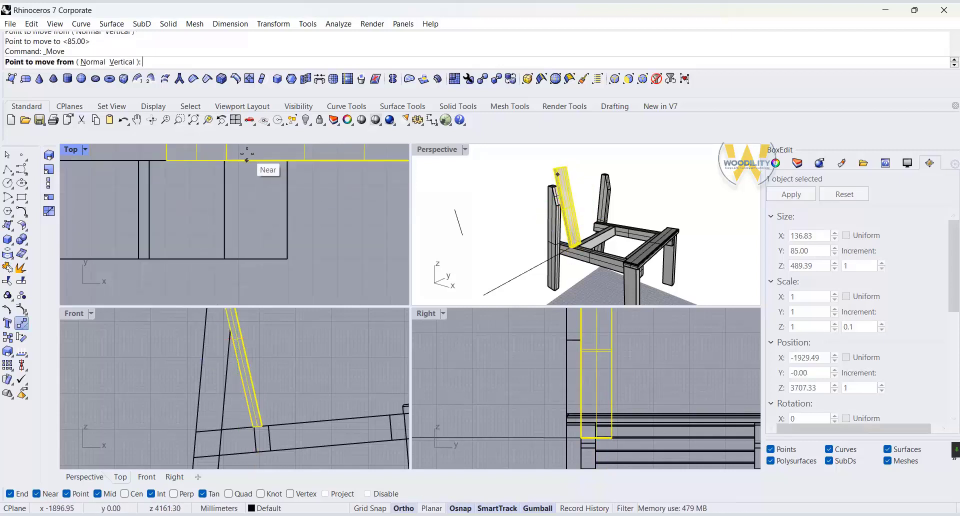
{"action": "left_click", "coordinate": [245, 160]}
{"action": "left_click", "coordinate": [241, 259]}
{"action": "left_click", "coordinate": [640, 164]}
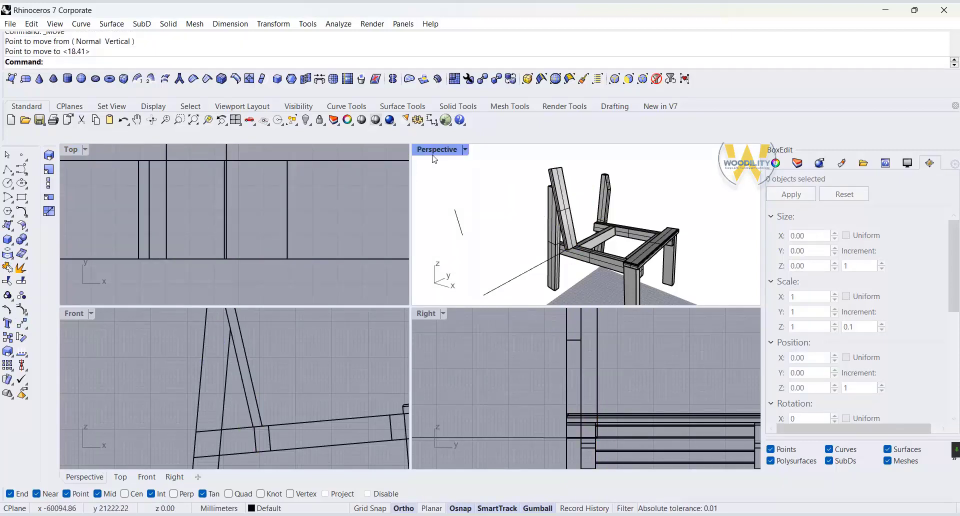
Step: Fillet the long and top edges of the backrest slat's front face with a 5 mm radius
{"action": "double_click", "coordinate": [433, 152]}
{"action": "scroll", "coordinate": [329, 321], "scroll_direction": "up", "scroll_amount": 4}
{"action": "right_click_drag", "start_coordinate": [330, 321], "coordinate": [326, 292]}
{"action": "left_click", "coordinate": [26, 243]}
{"action": "left_click", "coordinate": [106, 258]}
{"action": "scroll", "coordinate": [366, 218], "scroll_direction": "up", "scroll_amount": 3}
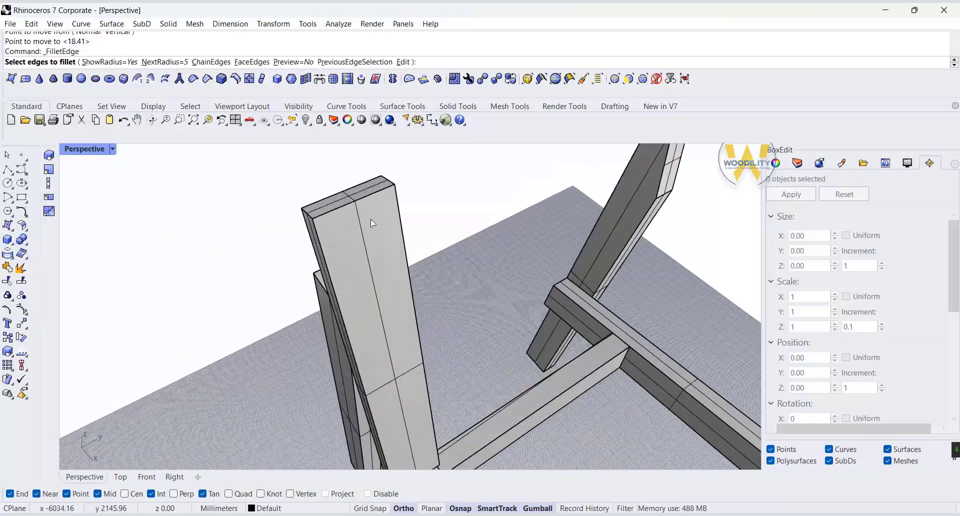
{"action": "left_click", "coordinate": [398, 203]}
{"action": "left_click", "coordinate": [320, 245]}
{"action": "left_click", "coordinate": [321, 249]}
{"action": "left_click", "coordinate": [328, 214]}
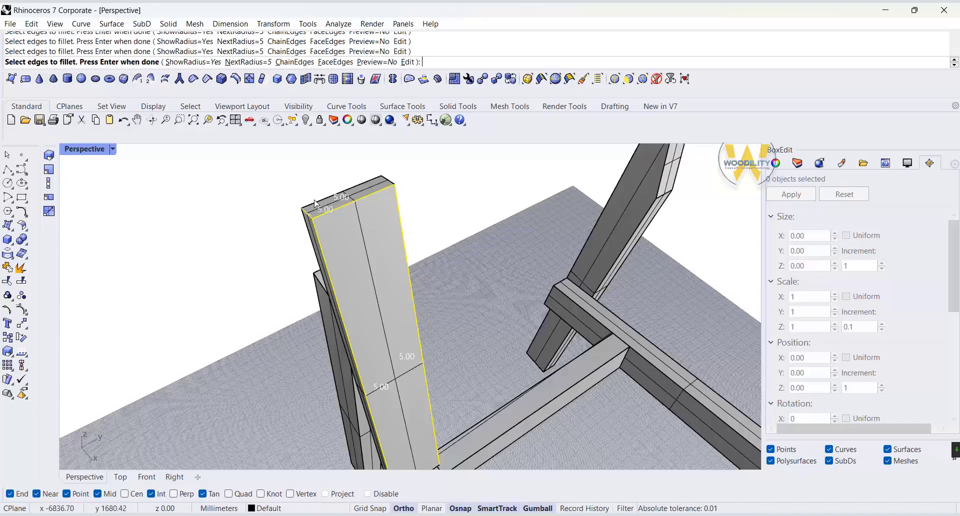
{"action": "scroll", "coordinate": [390, 181], "scroll_direction": "down", "scroll_amount": 3}
{"action": "right_click_drag", "start_coordinate": [373, 221], "coordinate": [445, 199]}
{"action": "scroll", "coordinate": [436, 202], "scroll_direction": "up", "scroll_amount": 3}
{"action": "right_click", "coordinate": [466, 242]}
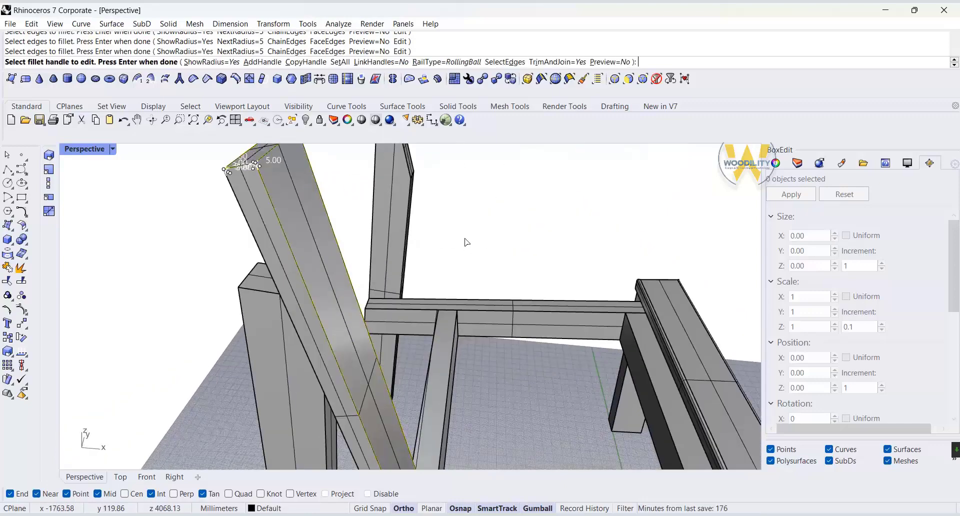
{"action": "right_click", "coordinate": [465, 243]}
{"action": "right_click_drag", "start_coordinate": [465, 239], "coordinate": [380, 381]}
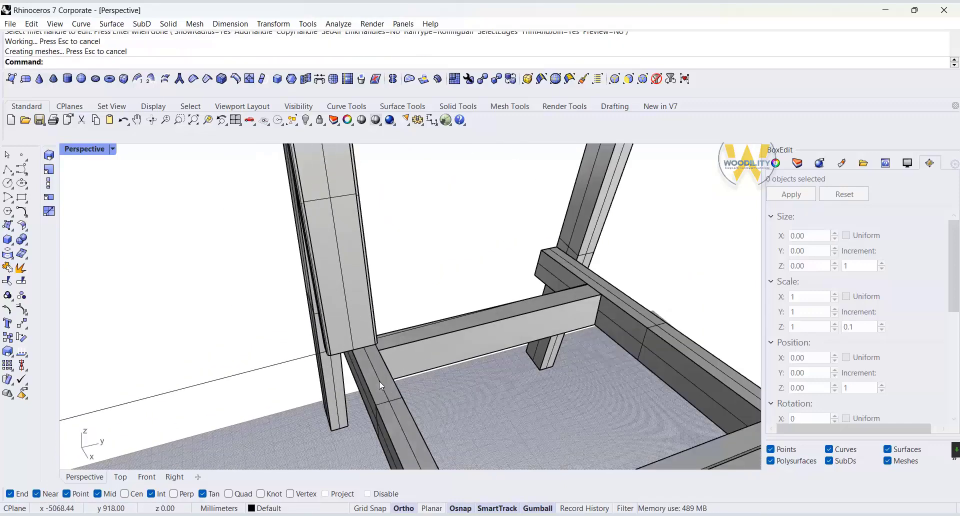
{"action": "left_click", "coordinate": [359, 319]}
{"action": "scroll", "coordinate": [346, 400], "scroll_direction": "down", "scroll_amount": 3}
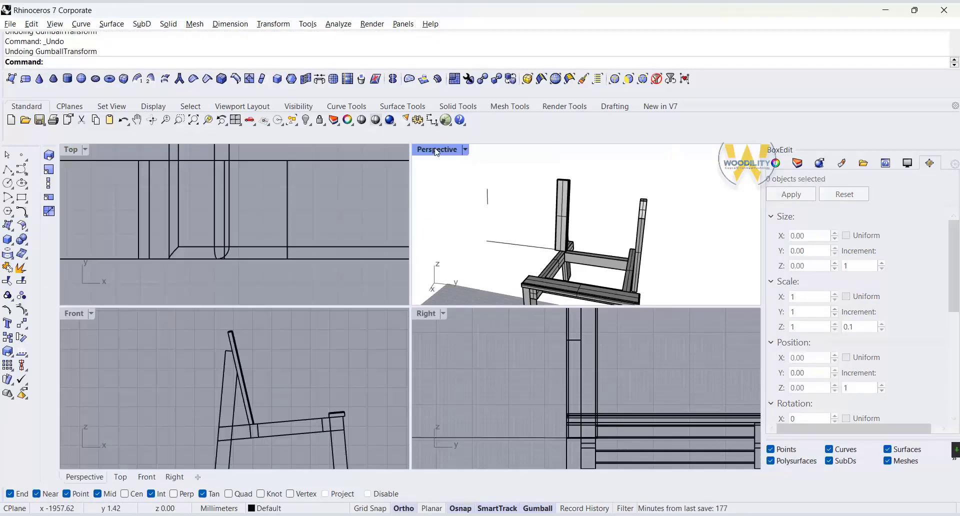
Step: Copy the rounded backrest slat 88 mm across the chair's width toward the opposite side frame
{"action": "double_click", "coordinate": [437, 149]}
{"action": "right_click_drag", "start_coordinate": [361, 270], "coordinate": [455, 320]}
{"action": "scroll", "coordinate": [302, 240], "scroll_direction": "up", "scroll_amount": 3}
{"action": "left_click", "coordinate": [303, 240]}
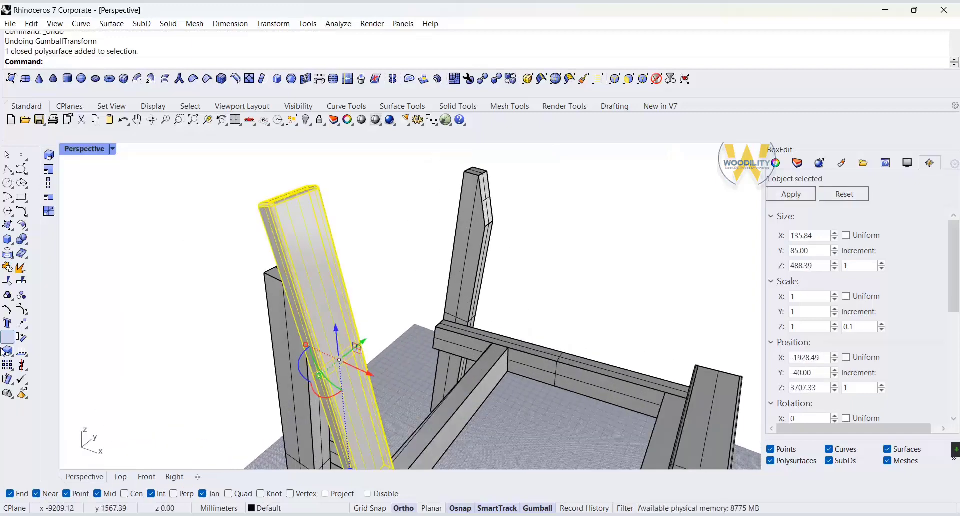
{"action": "left_click_drag", "start_coordinate": [366, 344], "coordinate": [431, 301]}
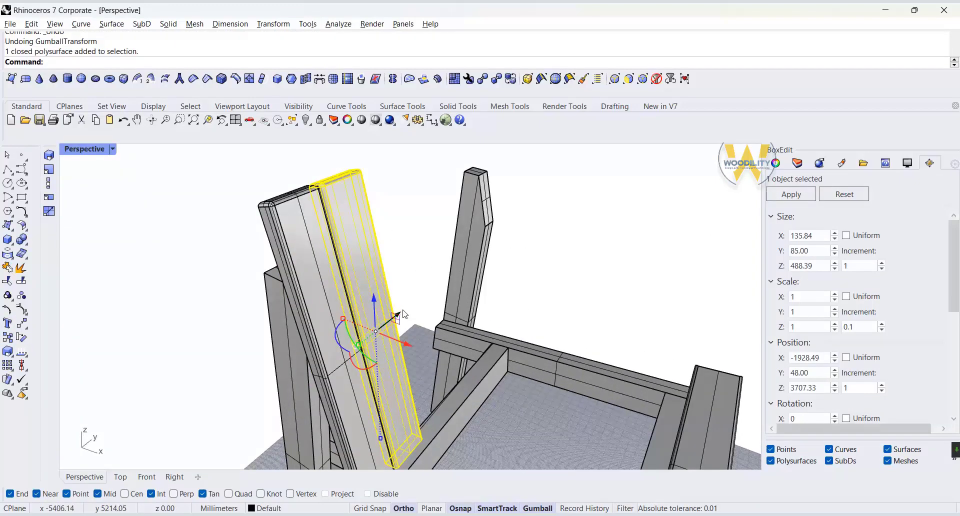
Step: Add further backrest slat copies at 88 mm spacing until they reach the opposite side frame
{"action": "scroll", "coordinate": [425, 308], "scroll_direction": "up", "scroll_amount": 5}
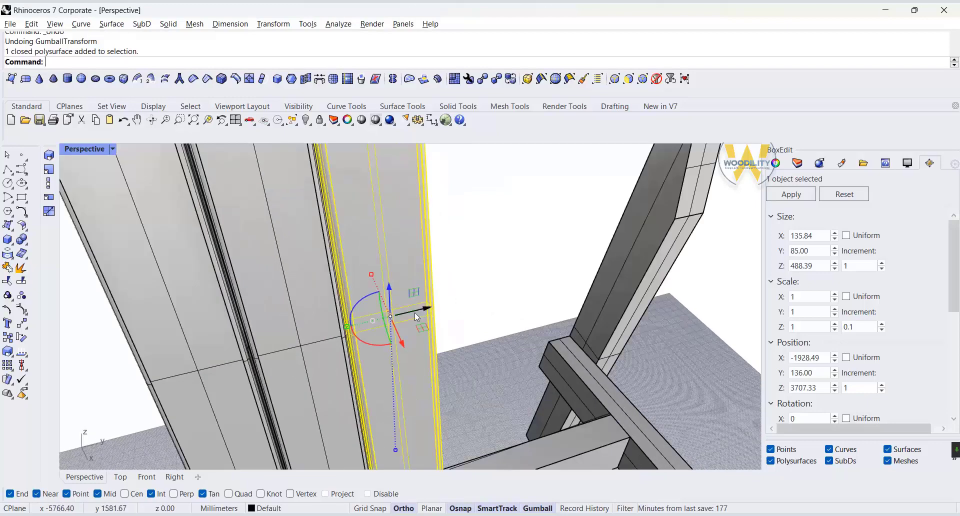
{"action": "left_click_drag", "start_coordinate": [427, 310], "coordinate": [716, 241]}
{"action": "left_click", "coordinate": [585, 277], "text": "alt"}
{"action": "type", "text": "88"}
{"action": "key", "text": "Return"}
{"action": "left_click", "coordinate": [733, 293]}
Step: Move the front seat slat in the Front view so its front edge aligns with the front leg's front edge
{"action": "scroll", "coordinate": [743, 293], "scroll_direction": "down", "scroll_amount": 7}
{"action": "right_click_drag", "start_coordinate": [575, 346], "coordinate": [752, 369]}
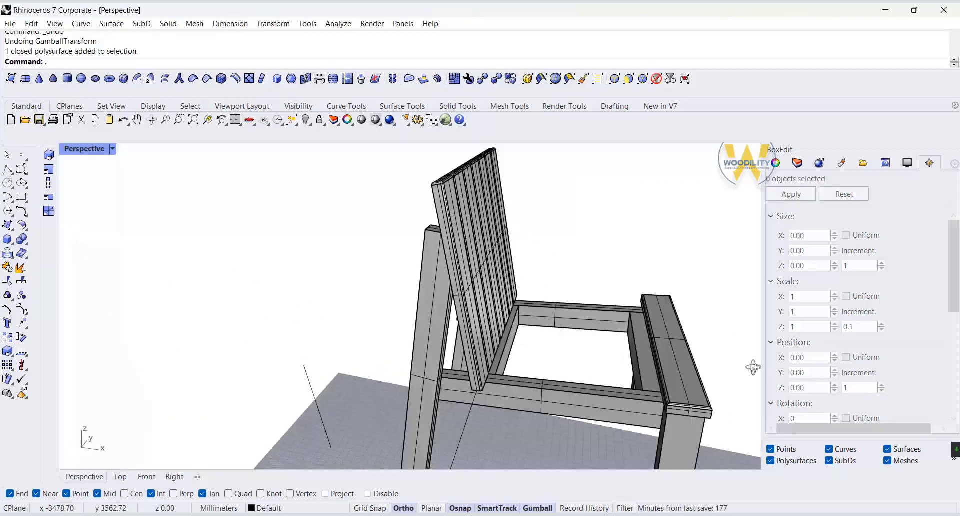
{"action": "scroll", "coordinate": [685, 410], "scroll_direction": "up", "scroll_amount": 5}
{"action": "left_click", "coordinate": [685, 413]}
{"action": "left_click", "coordinate": [146, 477]}
{"action": "scroll", "coordinate": [495, 369], "scroll_direction": "up", "scroll_amount": 3}
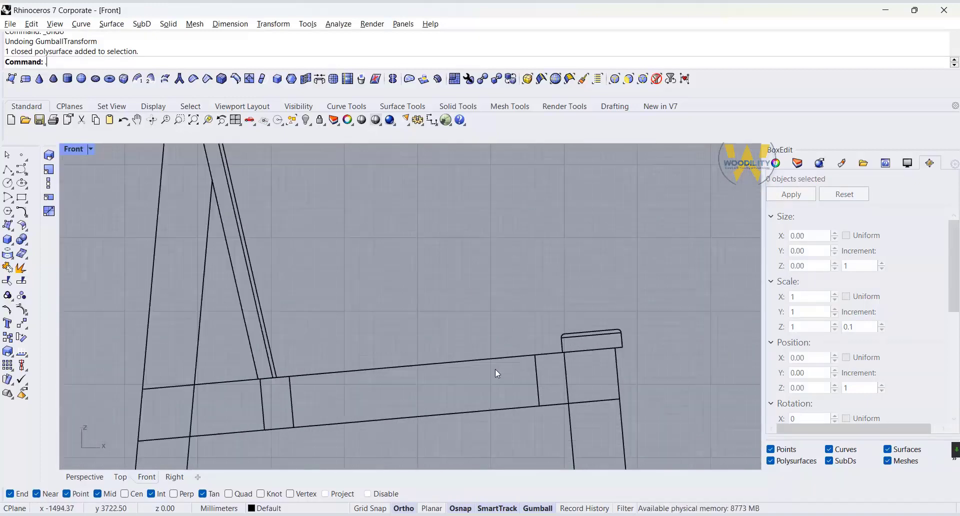
{"action": "scroll", "coordinate": [582, 344], "scroll_direction": "up", "scroll_amount": 3}
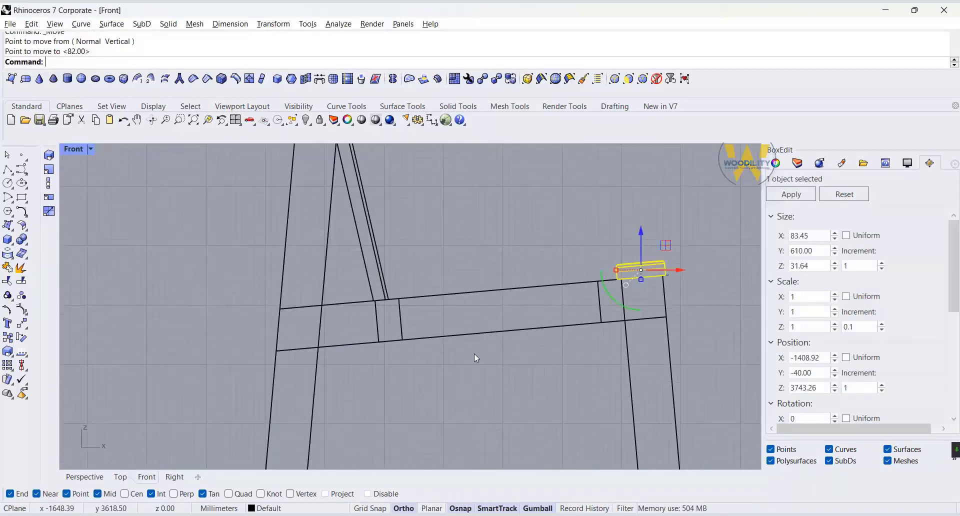
Step: Array the front seat slat along a path following the side rail's upper edge
{"action": "scroll", "coordinate": [475, 355], "scroll_direction": "down", "scroll_amount": 2}
{"action": "right_click_drag", "start_coordinate": [485, 357], "coordinate": [478, 391]}
{"action": "left_click", "coordinate": [11, 368]}
{"action": "left_click", "coordinate": [51, 370]}
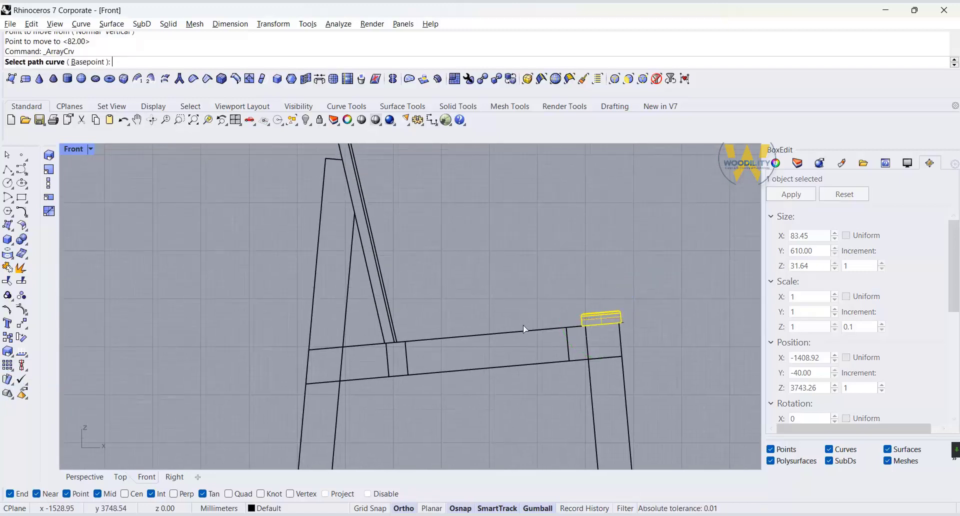
{"action": "left_click", "coordinate": [536, 331]}
{"action": "left_click", "coordinate": [586, 370]}
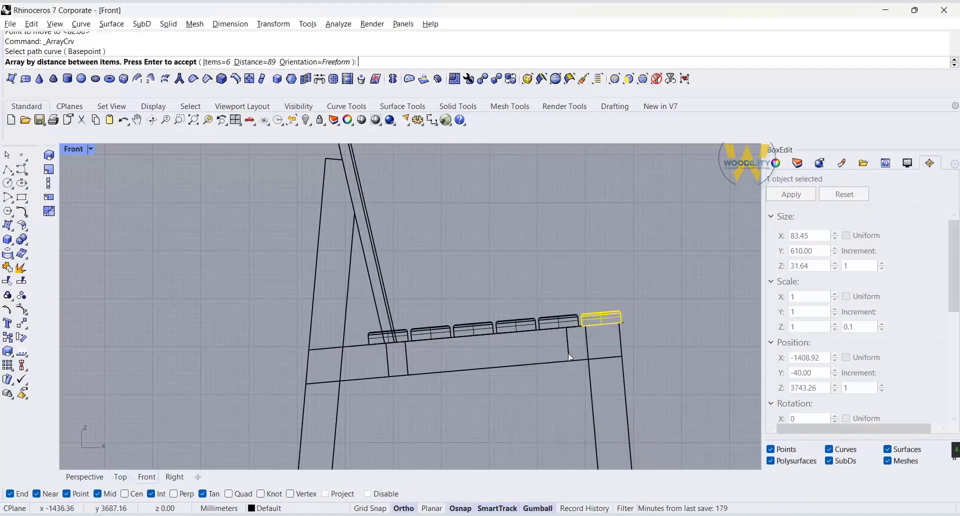
Step: Try item distances of 95, 94 and 96 mm for the seat slat array along the side rail
{"action": "scroll", "coordinate": [570, 356], "scroll_direction": "up", "scroll_amount": 3}
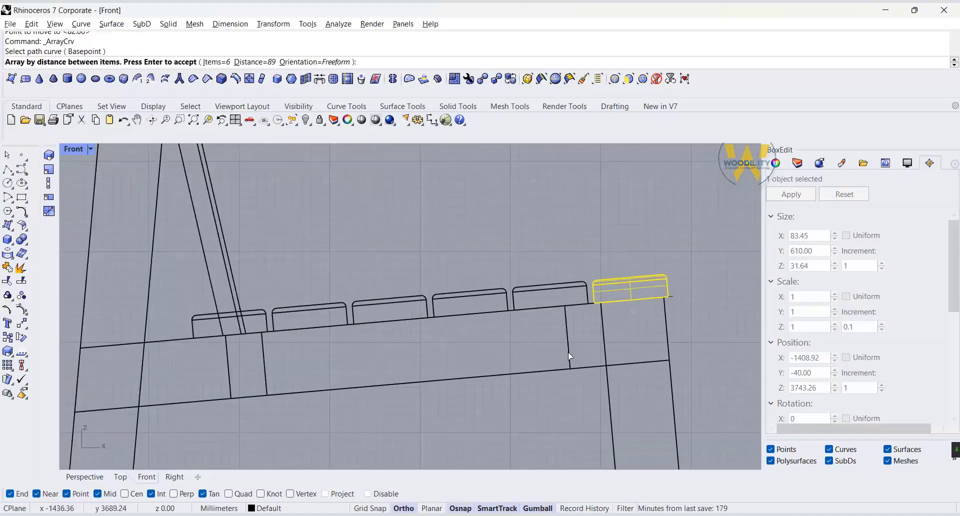
{"action": "left_click", "coordinate": [241, 62]}
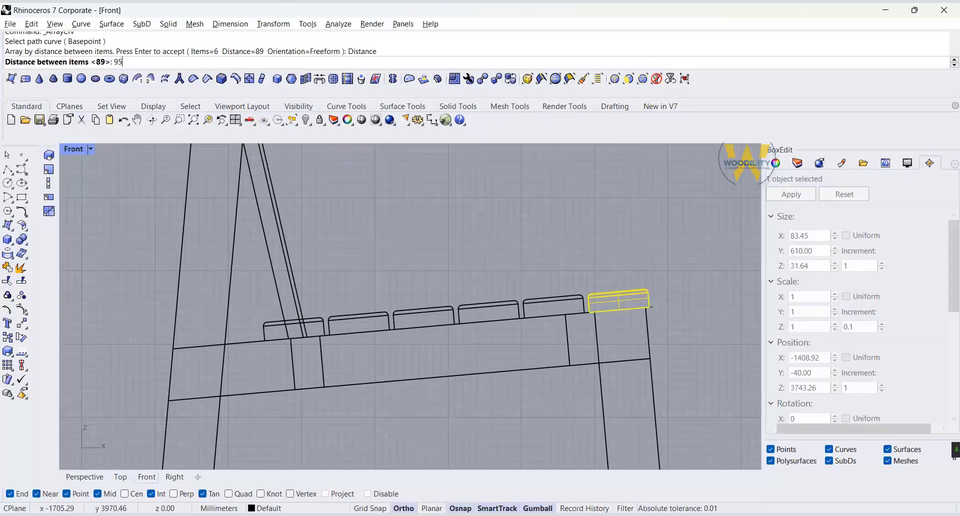
{"action": "key", "text": "Return"}
{"action": "left_click", "coordinate": [240, 68]}
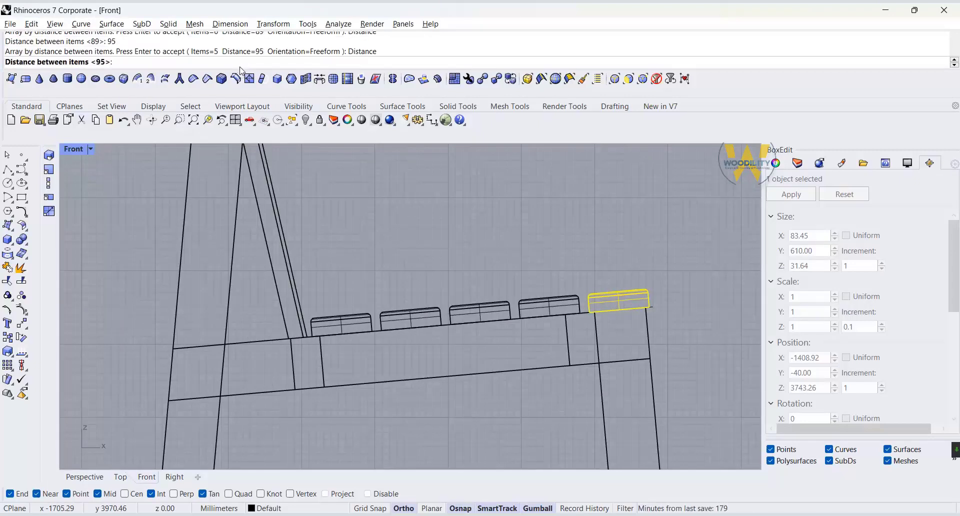
{"action": "type", "text": "94"}
{"action": "key", "text": "Return"}
{"action": "left_click", "coordinate": [250, 62]}
{"action": "type", "text": "96"}
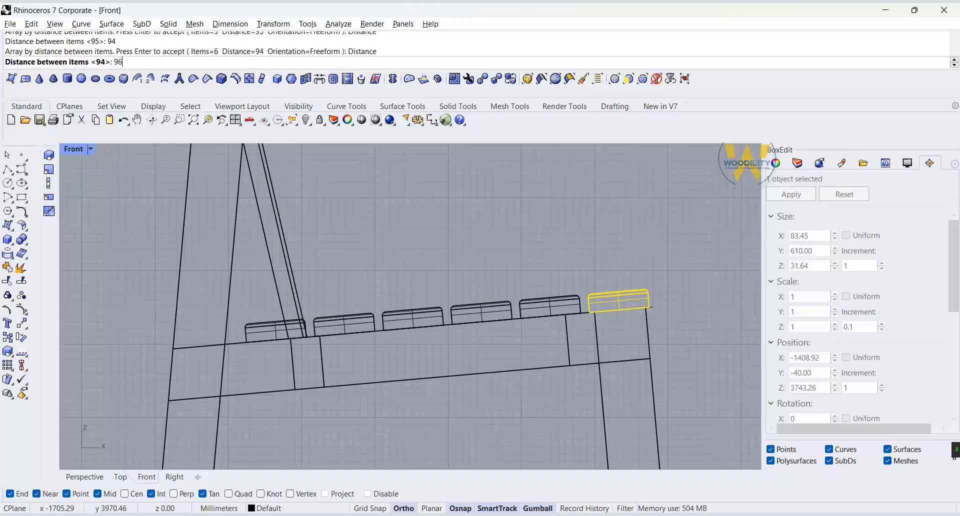
{"action": "key", "text": "Return"}
Step: Set the distance between the arrayed seat slats to 98 mm and accept the array
{"action": "left_click", "coordinate": [251, 63]}
{"action": "type", "text": "98"}
{"action": "key", "text": "Return"}
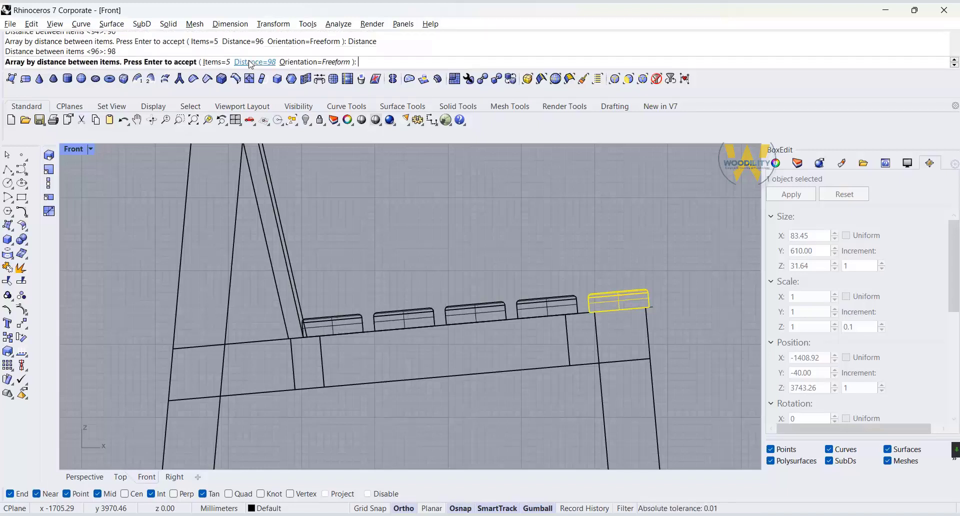
{"action": "key", "text": "Return"}
{"action": "left_click", "coordinate": [462, 218]}
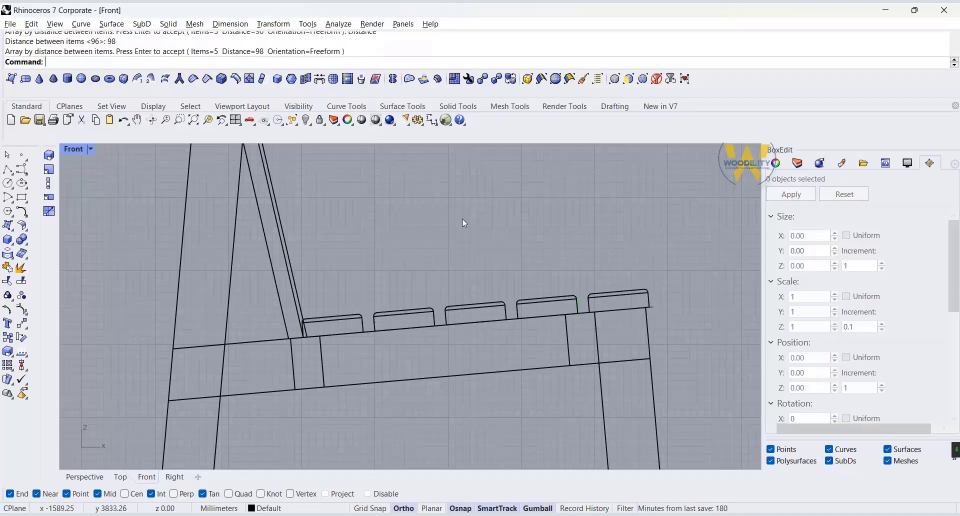
Step: Create an 82 × 25 × 61 mm box starting from the lower front corner of the rearmost seat slat
{"action": "scroll", "coordinate": [332, 331], "scroll_direction": "up", "scroll_amount": 6}
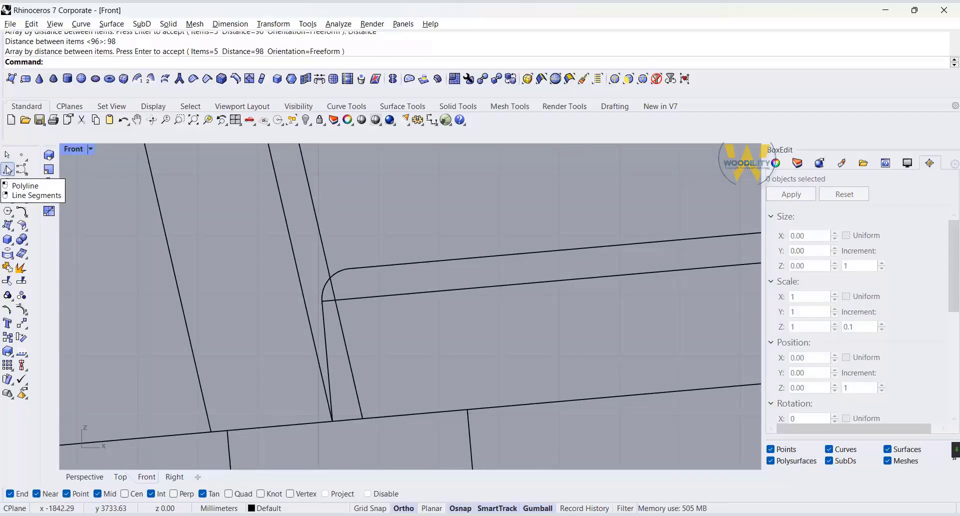
{"action": "scroll", "coordinate": [484, 374], "scroll_direction": "down", "scroll_amount": 8}
{"action": "left_click", "coordinate": [7, 240]}
{"action": "left_click", "coordinate": [632, 377]}
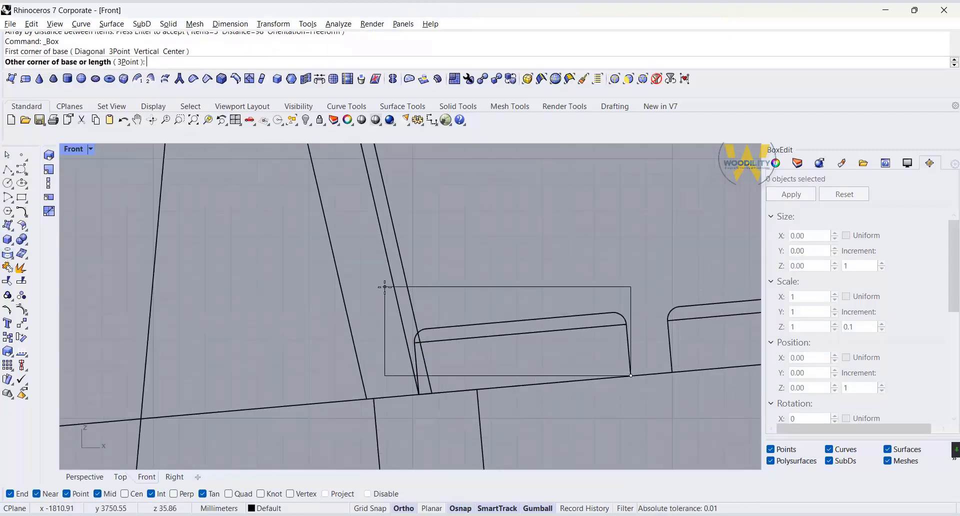
{"action": "type", "text": "82"}
{"action": "key", "text": "Return"}
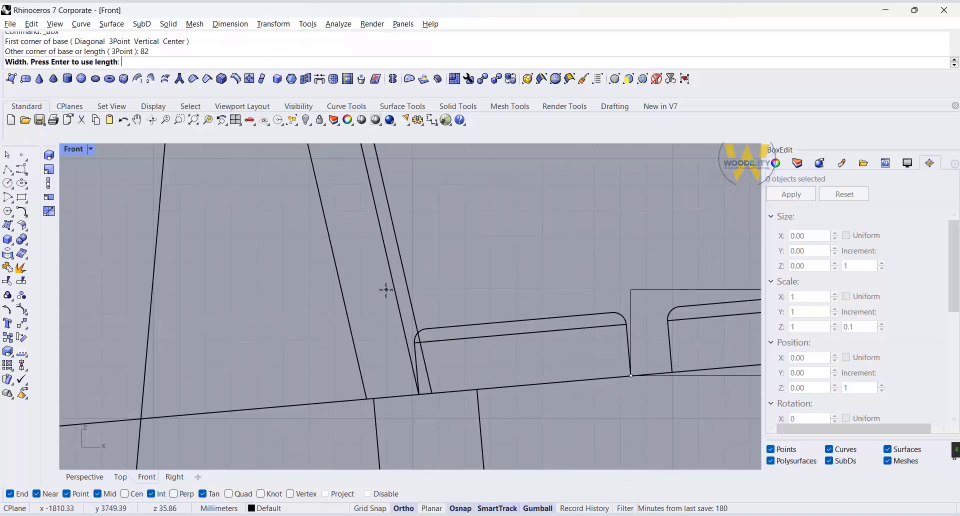
{"action": "type", "text": "25"}
{"action": "key", "text": "Return"}
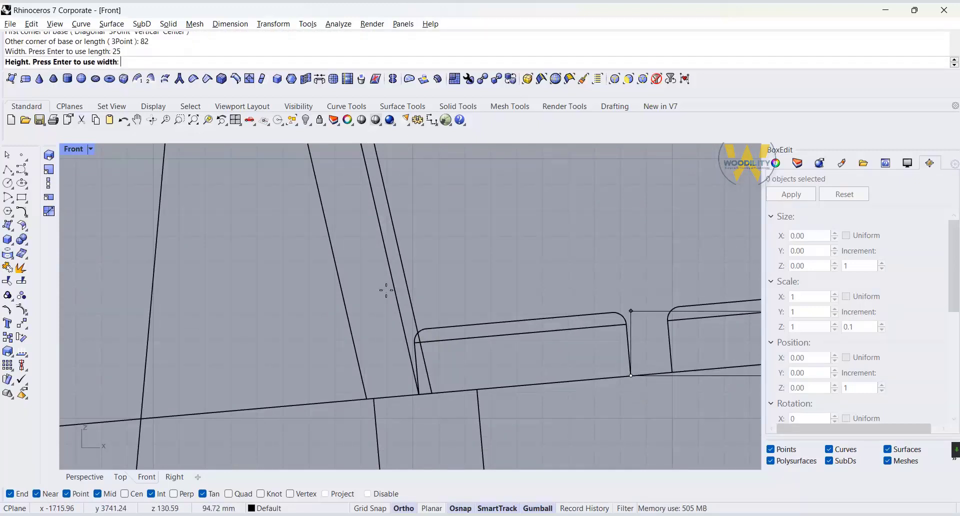
{"action": "key", "text": "Return"}
{"action": "scroll", "coordinate": [590, 357], "scroll_direction": "down", "scroll_amount": 6}
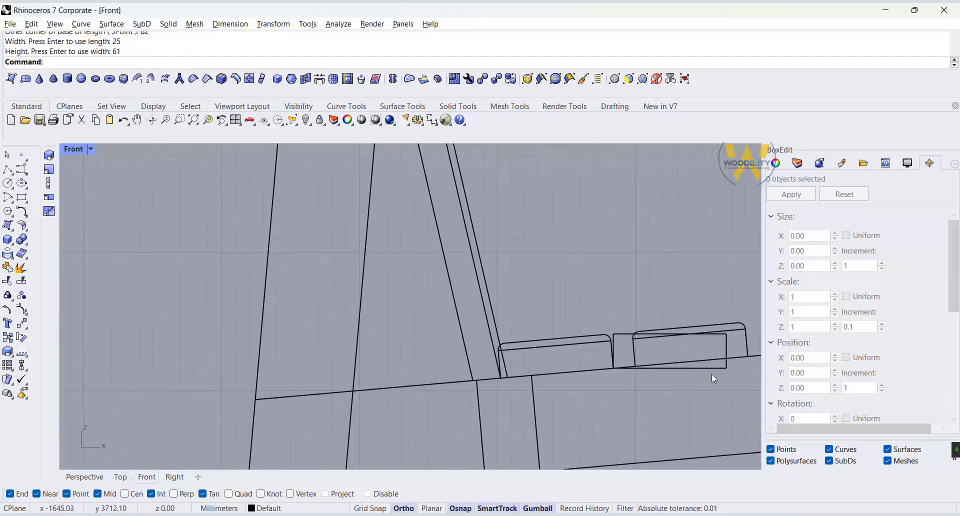
Step: Move the new box so its lower front corner meets the rearmost seat slat's lower front corner
{"action": "left_click_drag", "start_coordinate": [724, 369], "coordinate": [612, 370]}
{"action": "scroll", "coordinate": [624, 373], "scroll_direction": "up", "scroll_amount": 10}
{"action": "scroll", "coordinate": [625, 372], "scroll_direction": "up", "scroll_amount": 5}
{"action": "left_click", "coordinate": [21, 324]}
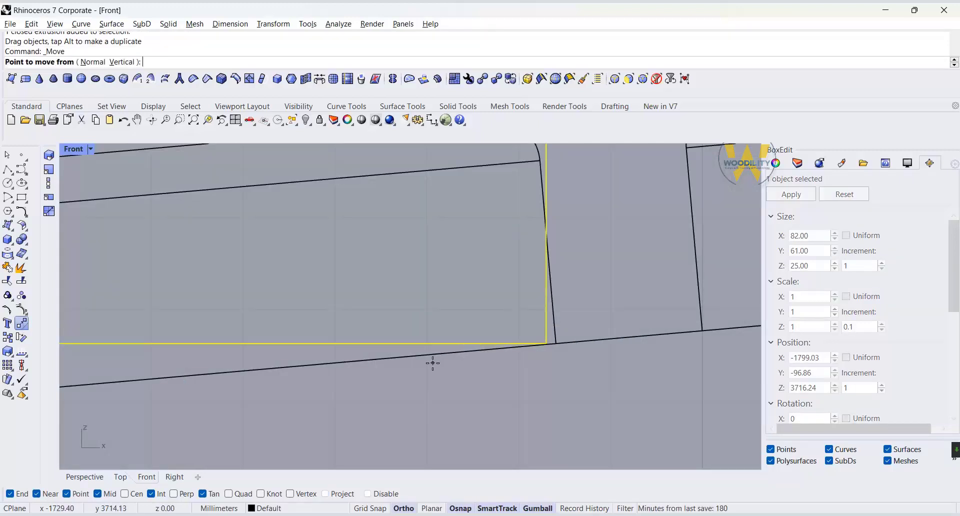
{"action": "left_click", "coordinate": [546, 344]}
{"action": "left_click", "coordinate": [556, 344]}
Step: Rotate the box about its lower front corner so its underside follows the side rail's upper edge
{"action": "scroll", "coordinate": [621, 349], "scroll_direction": "down", "scroll_amount": 4}
{"action": "left_click", "coordinate": [22, 337]}
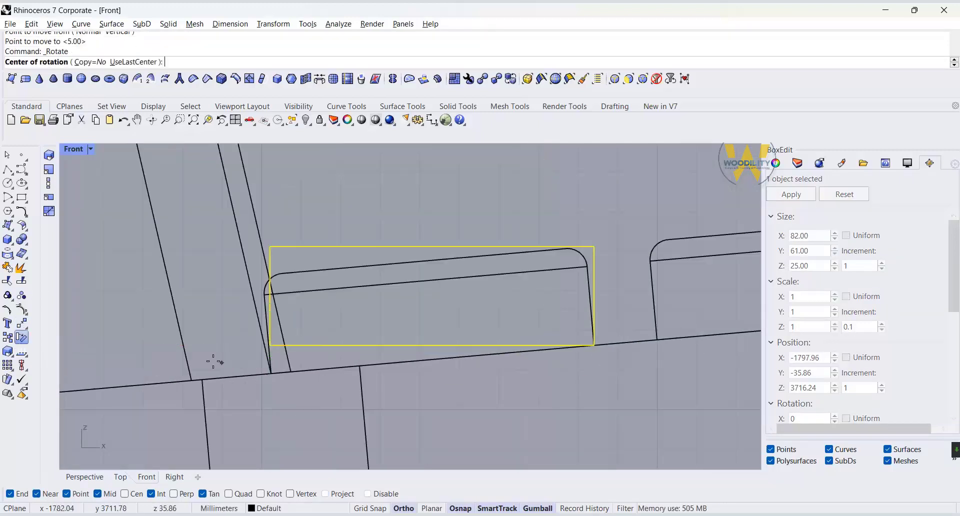
{"action": "left_click", "coordinate": [594, 345]}
{"action": "left_click", "coordinate": [302, 356]}
{"action": "left_click", "coordinate": [293, 372]}
{"action": "key", "text": "Escape"}
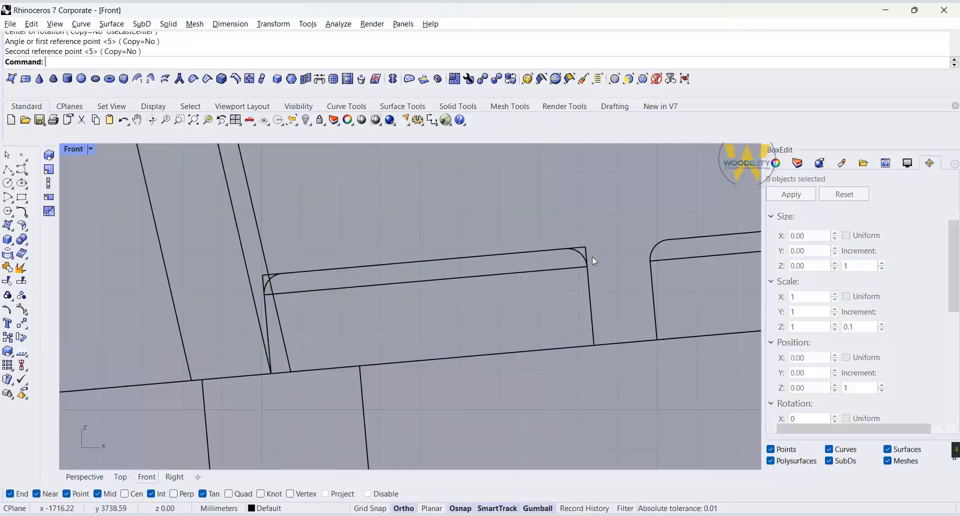
Step: Delete the rounded rearmost seat slat that overlaps the tilted box
{"action": "left_click", "coordinate": [591, 257]}
{"action": "key", "text": "Delete"}
{"action": "right_click_drag", "start_coordinate": [337, 304], "coordinate": [353, 300]}
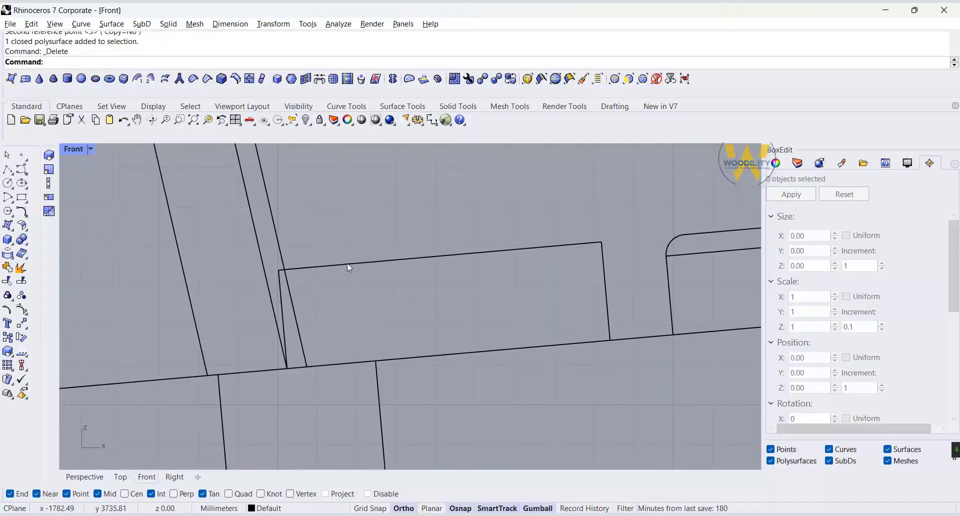
Step: Move the tilted box so its upper rear corner touches the front face of the backrest slats
{"action": "left_click", "coordinate": [348, 267]}
{"action": "scroll", "coordinate": [301, 273], "scroll_direction": "up", "scroll_amount": 3}
{"action": "left_click", "coordinate": [22, 324]}
{"action": "left_click", "coordinate": [268, 264]}
{"action": "left_click", "coordinate": [284, 267]}
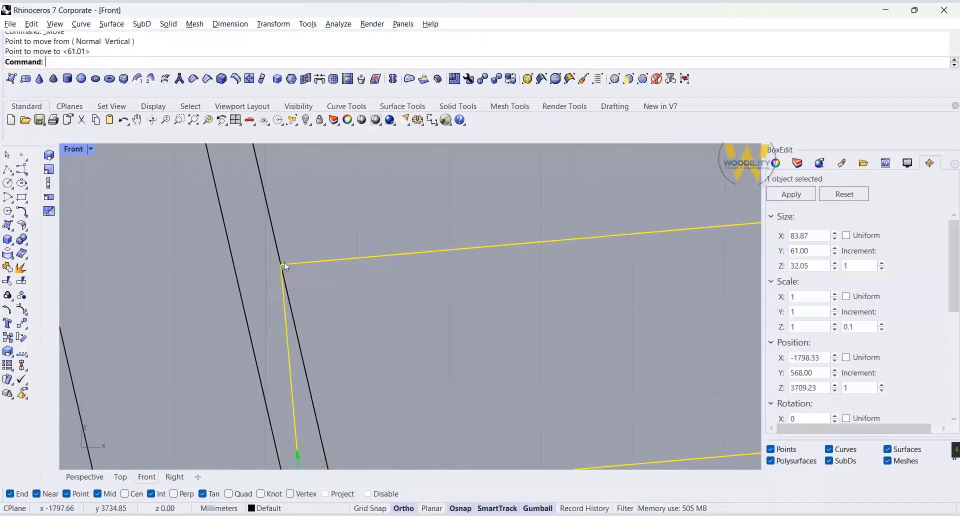
{"action": "scroll", "coordinate": [347, 274], "scroll_direction": "down", "scroll_amount": 3}
Step: Draw a line along the backrest slats' front face and trim the tilted box's rear end with it
{"action": "left_click", "coordinate": [7, 170]}
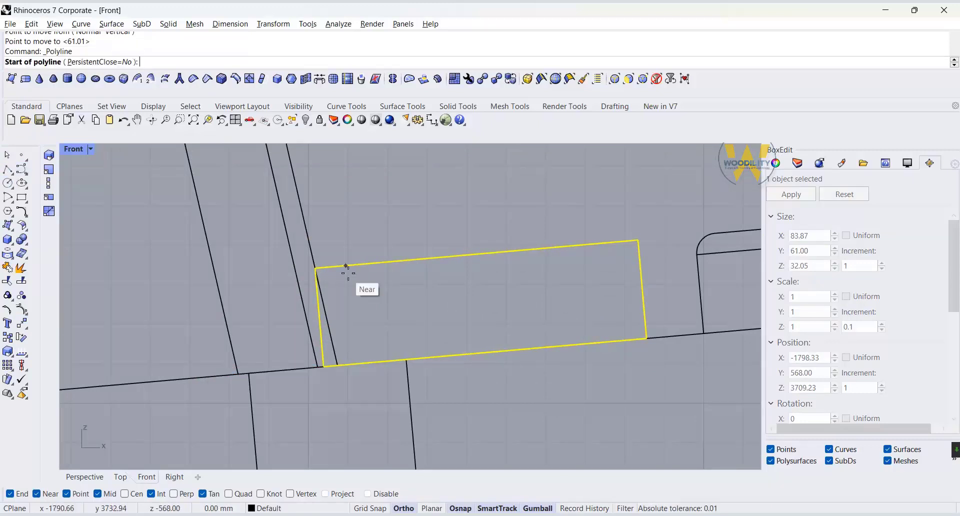
{"action": "left_click", "coordinate": [316, 268]}
{"action": "left_click", "coordinate": [337, 366]}
{"action": "right_click", "coordinate": [342, 362]}
{"action": "left_click", "coordinate": [341, 361]}
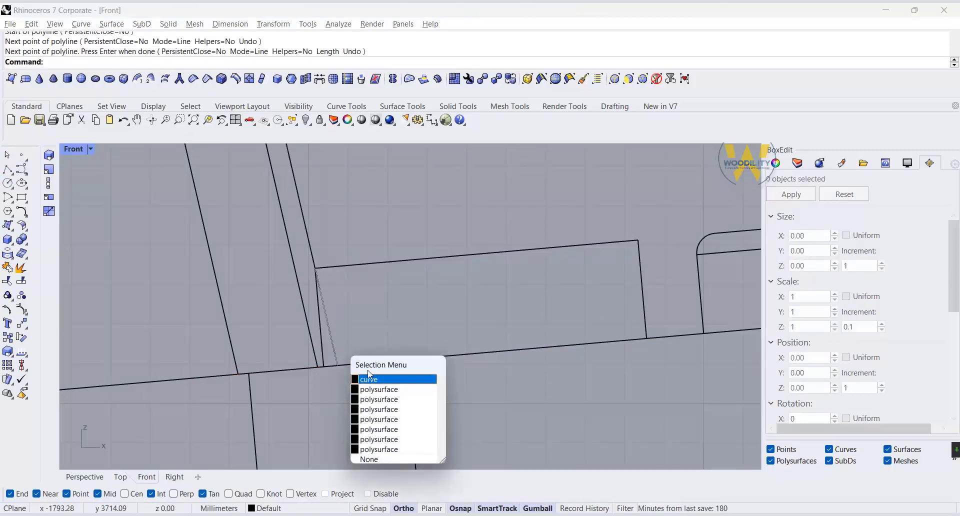
{"action": "left_click", "coordinate": [373, 379]}
{"action": "left_click", "coordinate": [7, 281]}
{"action": "left_click", "coordinate": [321, 319]}
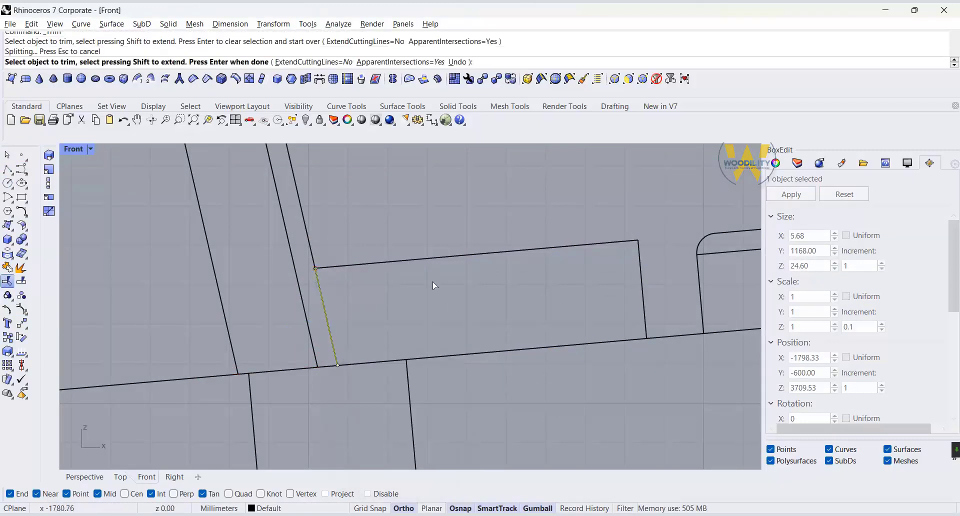
{"action": "scroll", "coordinate": [545, 300], "scroll_direction": "down", "scroll_amount": 5}
{"action": "key", "text": "Return"}
Step: Cap the open end of the trimmed box in front of the backrest
{"action": "left_click", "coordinate": [541, 332]}
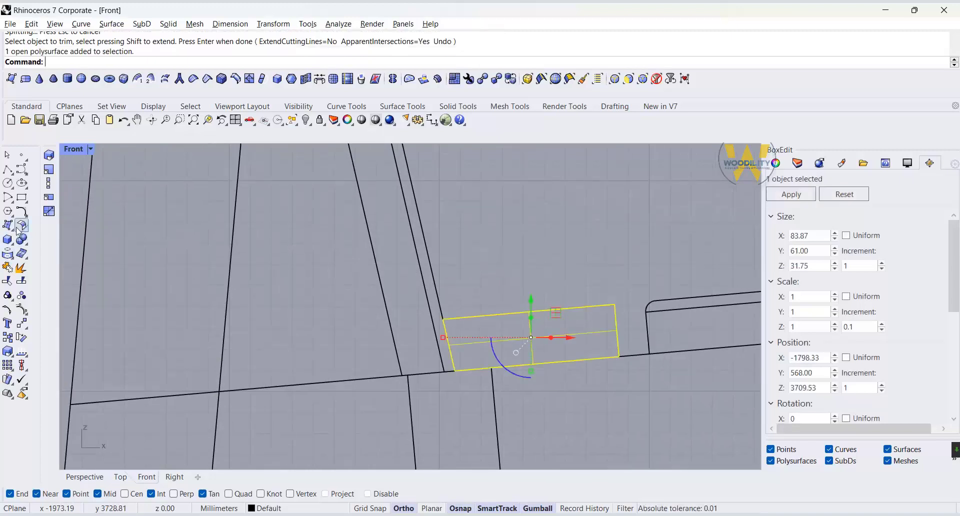
{"action": "left_click", "coordinate": [26, 244]}
{"action": "left_click", "coordinate": [37, 258]}
{"action": "left_click", "coordinate": [469, 260]}
{"action": "right_click_drag", "start_coordinate": [469, 260], "coordinate": [481, 277]}
{"action": "right_click", "coordinate": [480, 277]}
{"action": "key", "text": "Escape"}
Step: Create an 82 × 25 × 610 mm box starting on the rear face of the backrest slats
{"action": "left_click", "coordinate": [7, 241]}
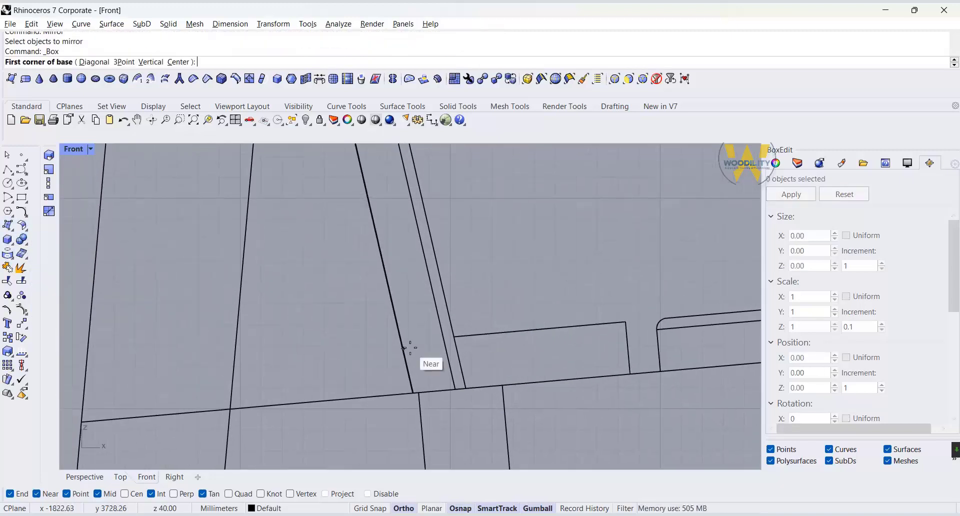
{"action": "left_click", "coordinate": [410, 348]}
{"action": "type", "text": "82"}
{"action": "key", "text": "Return"}
{"action": "type", "text": "2"}
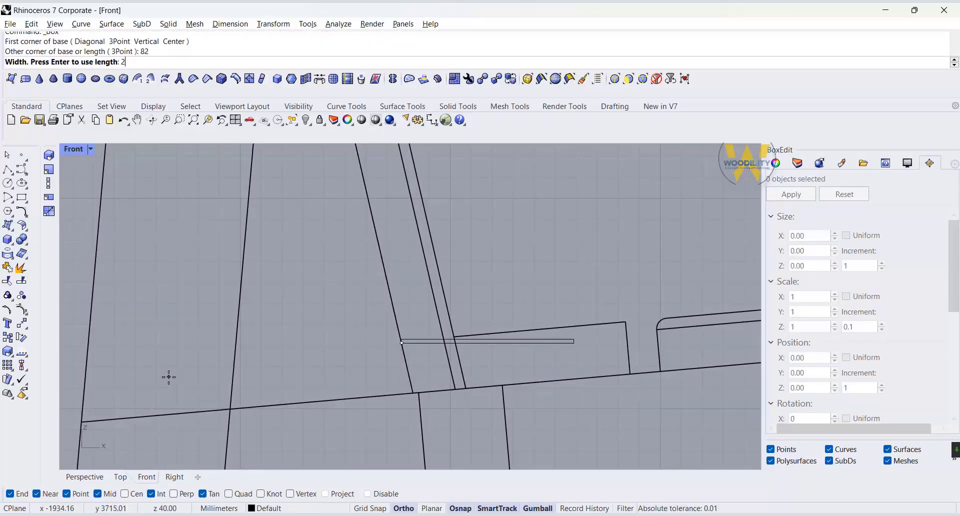
{"action": "type", "text": "5"}
{"action": "key", "text": "Return"}
{"action": "type", "text": "610"}
{"action": "key", "text": "Return"}
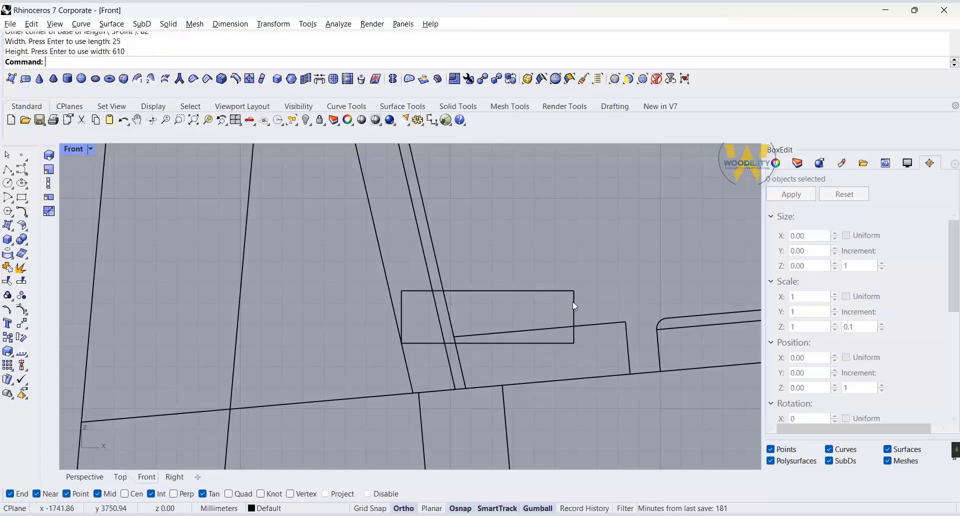
Step: Move the new box behind the backrest, with its lower front corner where the backrest slats' rear face meets the side rail
{"action": "left_click_drag", "start_coordinate": [574, 306], "coordinate": [419, 306]}
{"action": "left_click", "coordinate": [22, 324]}
{"action": "left_click", "coordinate": [420, 343]}
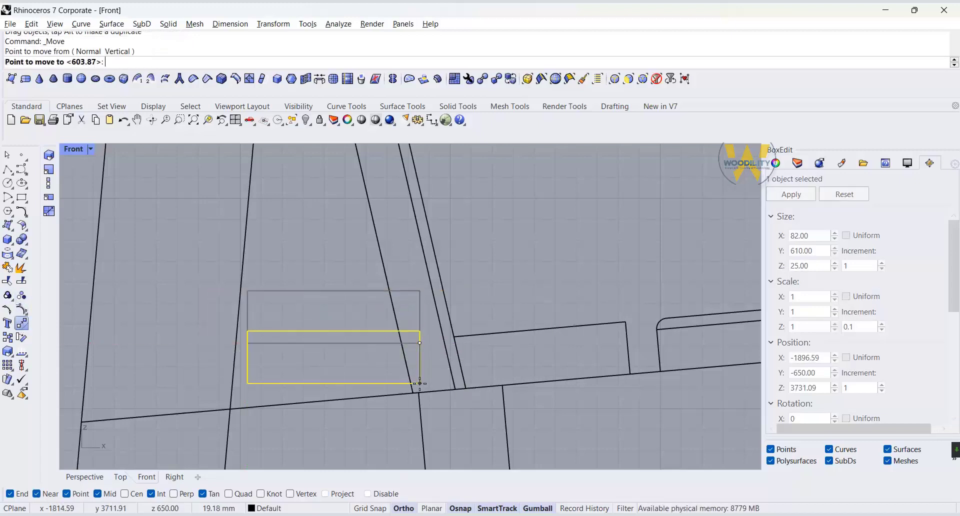
{"action": "left_click", "coordinate": [419, 393]}
Step: Rotate the rear box about its lower front corner so its underside follows the side rail's upper edge
{"action": "scroll", "coordinate": [386, 402], "scroll_direction": "up", "scroll_amount": 3}
{"action": "left_click", "coordinate": [20, 342]}
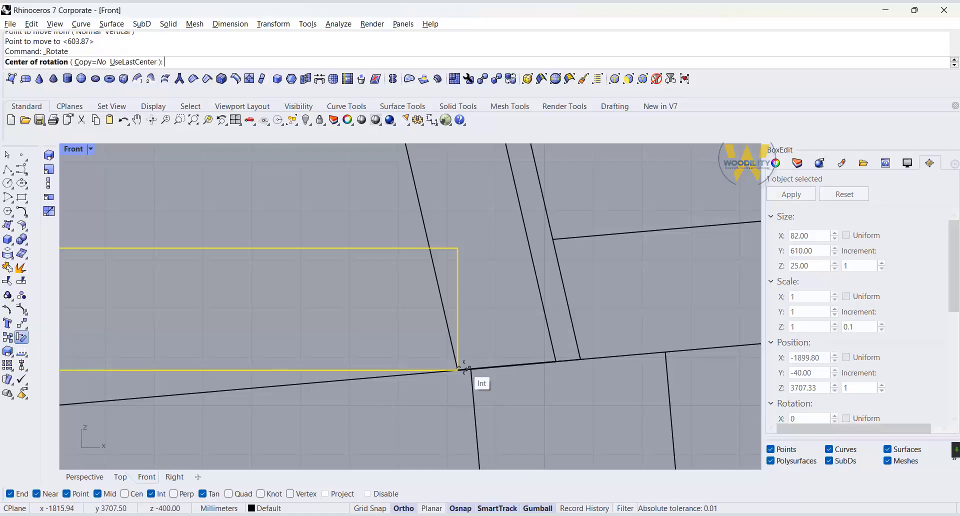
{"action": "left_click", "coordinate": [457, 370]}
{"action": "scroll", "coordinate": [504, 356], "scroll_direction": "down", "scroll_amount": 6}
{"action": "left_click", "coordinate": [291, 364]}
{"action": "left_click", "coordinate": [287, 380]}
{"action": "scroll", "coordinate": [496, 360], "scroll_direction": "up", "scroll_amount": 3}
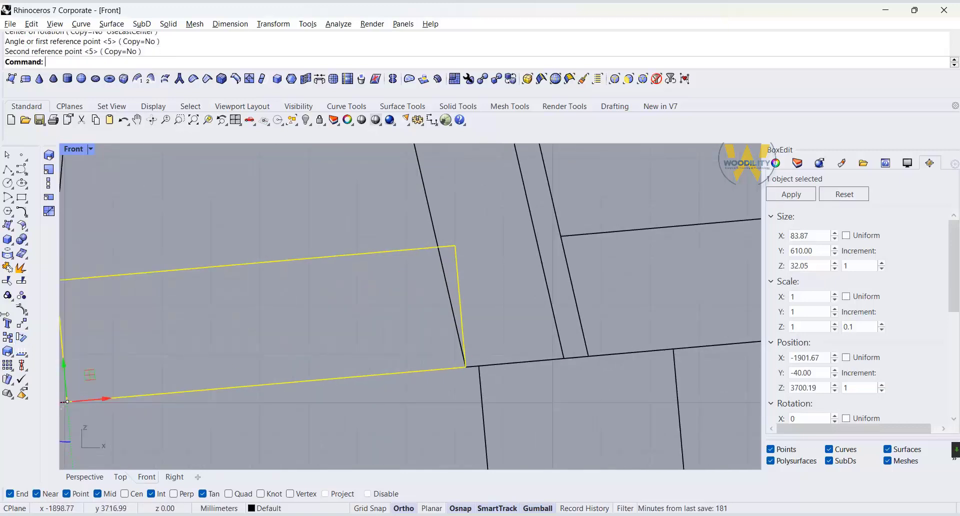
Step: Draw a line along the backrest slats' rear face and trim the rear box's front end with it
{"action": "left_click", "coordinate": [8, 169]}
{"action": "left_click", "coordinate": [438, 247]}
{"action": "left_click", "coordinate": [466, 368]}
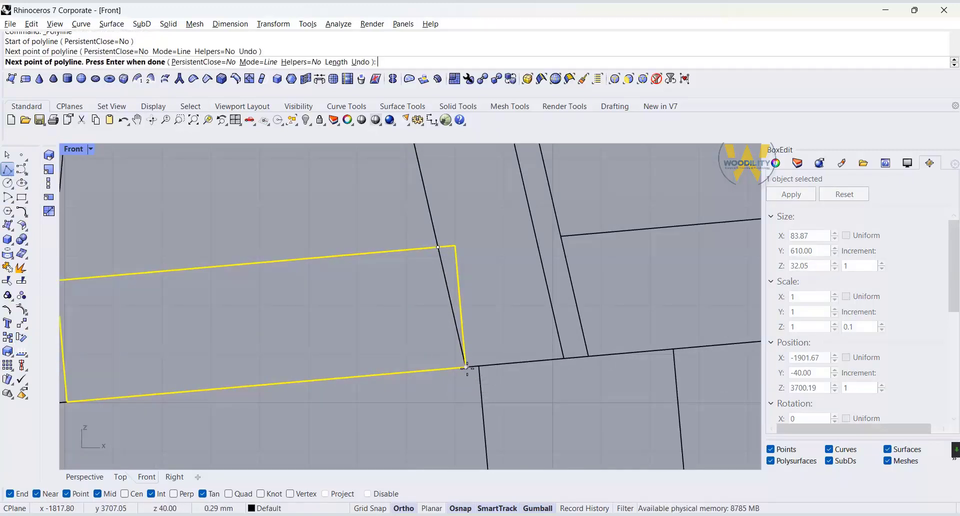
{"action": "right_click", "coordinate": [466, 367]}
{"action": "left_click", "coordinate": [448, 284]}
{"action": "left_click", "coordinate": [478, 307]}
{"action": "left_click", "coordinate": [8, 281]}
{"action": "left_click", "coordinate": [450, 259]}
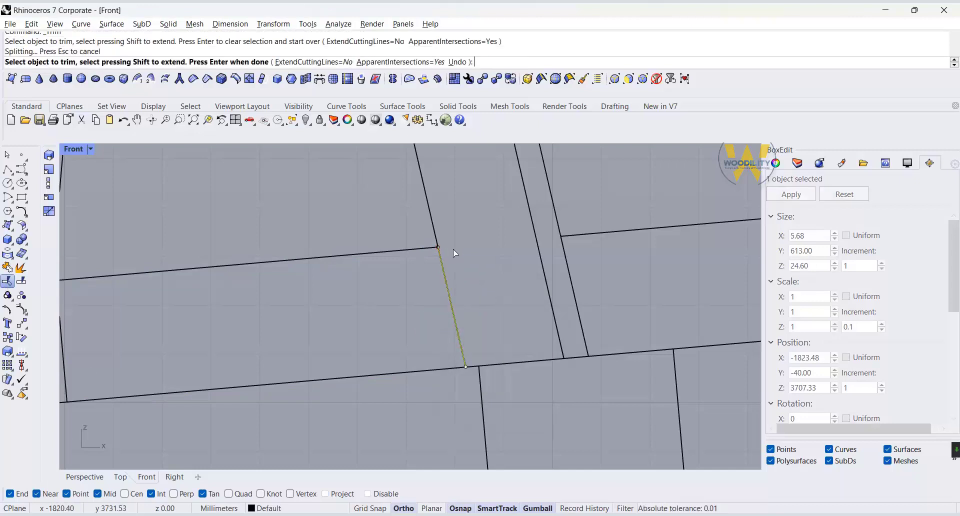
{"action": "right_click", "coordinate": [410, 252]}
Step: Cap the open end of the trimmed box behind the backrest
{"action": "left_click", "coordinate": [410, 252]}
{"action": "left_click", "coordinate": [26, 244]}
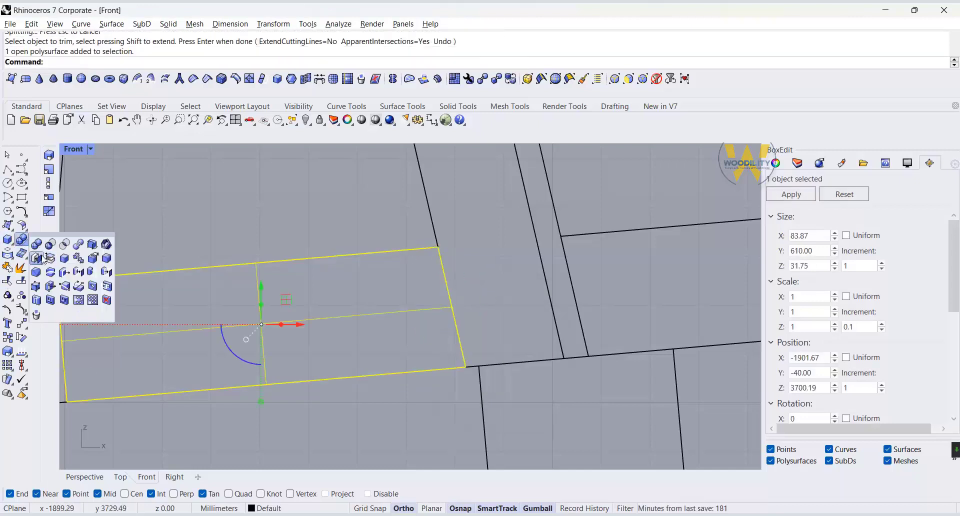
{"action": "left_click", "coordinate": [37, 257]}
Step: Set the Y size of the trimmed seat slat in front of the backrest to 610 mm
{"action": "left_click", "coordinate": [703, 229]}
{"action": "left_click", "coordinate": [701, 224]}
{"action": "double_click", "coordinate": [814, 251]}
{"action": "type", "text": "610"}
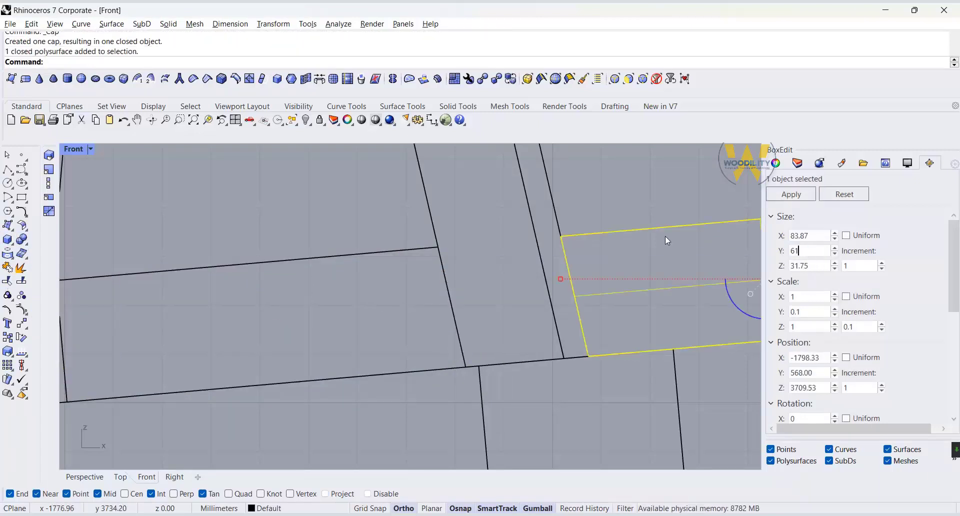
{"action": "key", "text": "Return"}
Step: Move the lengthened seat slat across the chair's width in the Top view so it lies between the side frames
{"action": "double_click", "coordinate": [74, 149]}
{"action": "scroll", "coordinate": [272, 246], "scroll_direction": "down", "scroll_amount": 12}
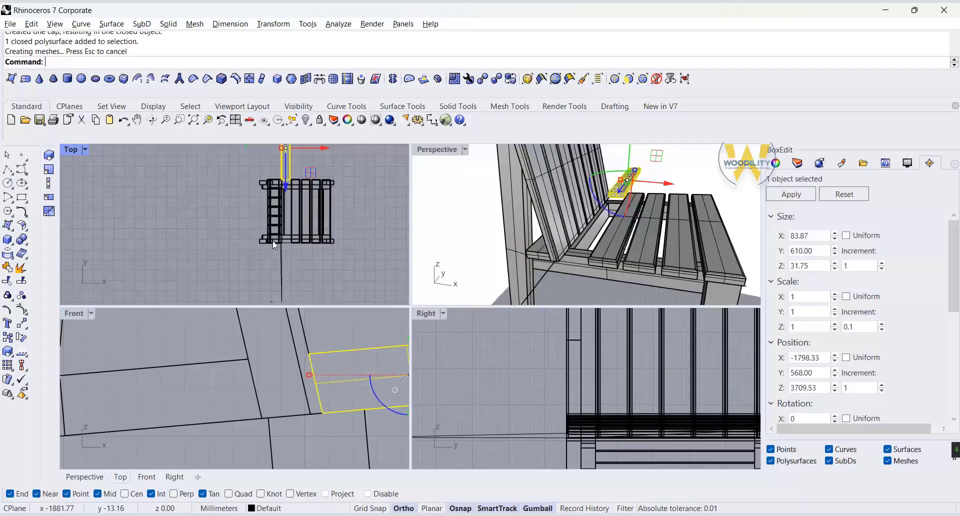
{"action": "right_click_drag", "start_coordinate": [310, 199], "coordinate": [310, 228]}
{"action": "scroll", "coordinate": [310, 226], "scroll_direction": "down", "scroll_amount": 5}
{"action": "left_click", "coordinate": [307, 194]}
{"action": "left_click", "coordinate": [301, 188]}
{"action": "left_click_drag", "start_coordinate": [288, 241], "coordinate": [291, 270]}
Step: Delete the two lines that were used for trimming the slats
{"action": "left_click_drag", "start_coordinate": [553, 418], "coordinate": [505, 452]}
{"action": "key", "text": "Delete"}
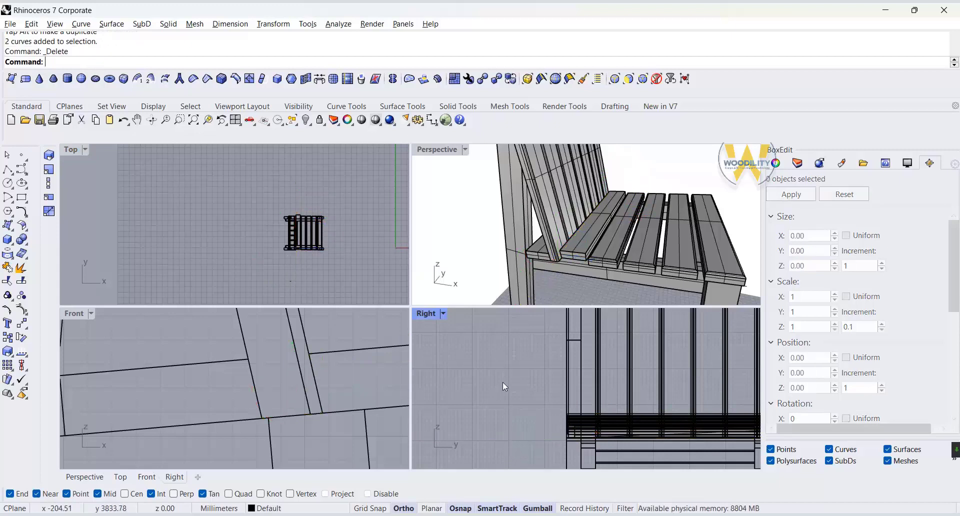
{"action": "scroll", "coordinate": [300, 213], "scroll_direction": "up", "scroll_amount": 20}
{"action": "right_click_drag", "start_coordinate": [526, 243], "coordinate": [693, 228]}
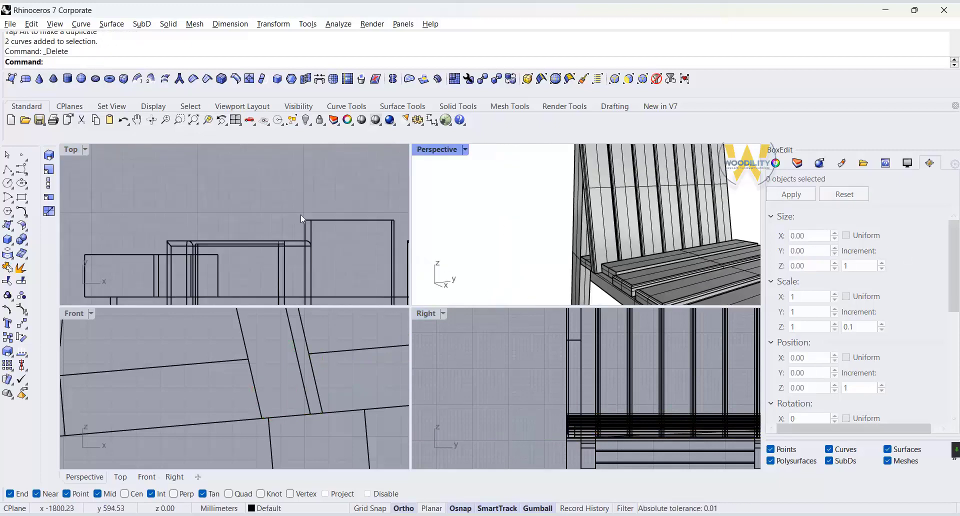
Step: Move the lengthened seat slat in the Top view so its end lines up with the neighbouring slats' ends
{"action": "right_click_drag", "start_coordinate": [301, 214], "coordinate": [272, 150]}
{"action": "scroll", "coordinate": [356, 155], "scroll_direction": "up", "scroll_amount": 6}
{"action": "left_click", "coordinate": [356, 155]}
{"action": "left_click", "coordinate": [21, 323]}
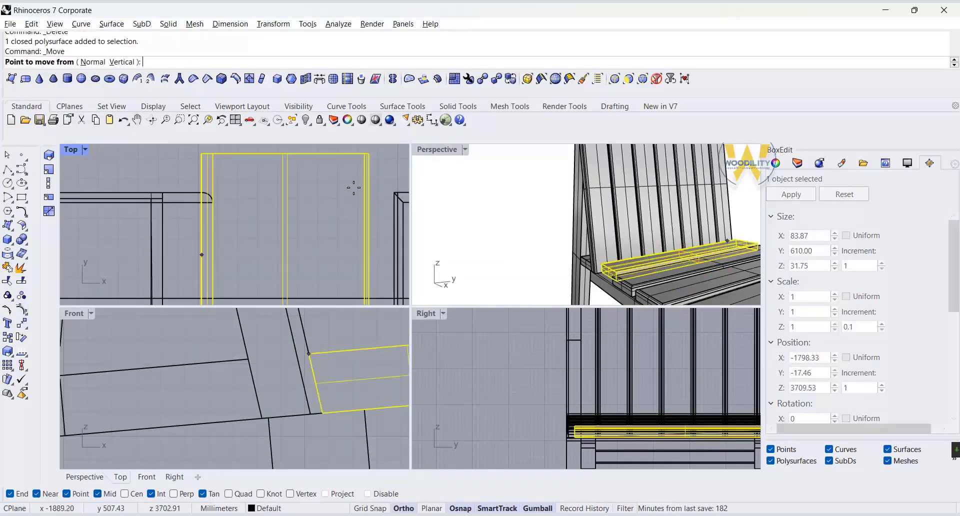
{"action": "left_click", "coordinate": [333, 154]}
{"action": "left_click", "coordinate": [332, 199]}
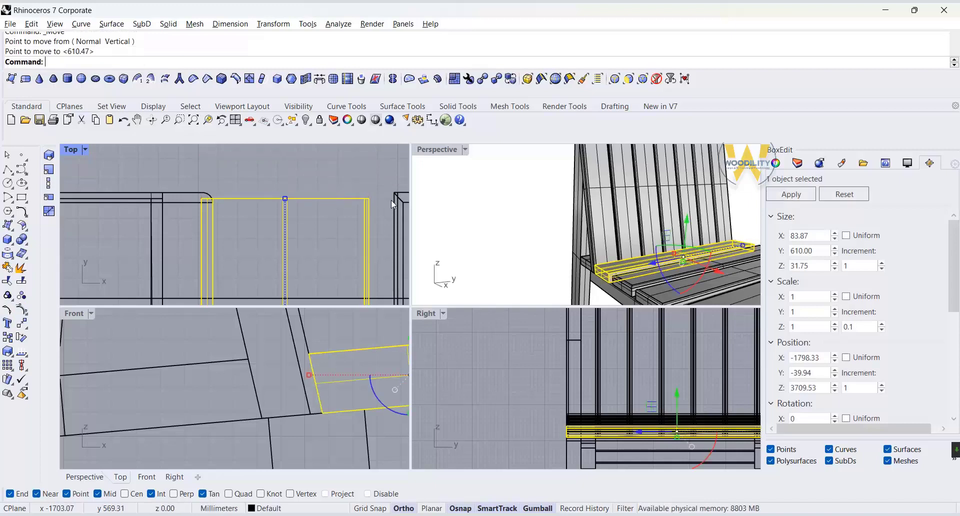
Step: Draw a helper line in the Top view across the ends of the seat slats on both sides of the lengthened slat
{"action": "right_click_drag", "start_coordinate": [332, 198], "coordinate": [260, 218]}
{"action": "scroll", "coordinate": [569, 435], "scroll_direction": "up", "scroll_amount": 15}
{"action": "scroll", "coordinate": [571, 411], "scroll_direction": "down", "scroll_amount": 2}
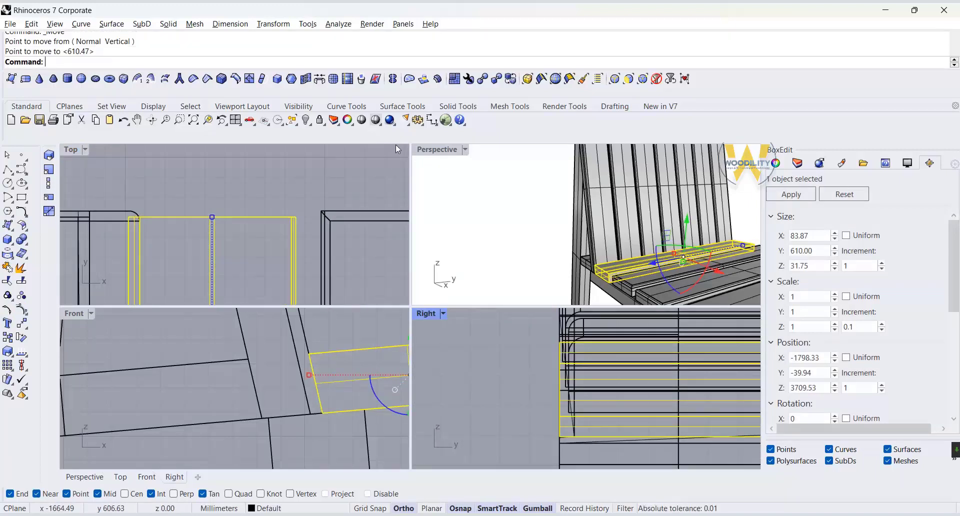
{"action": "scroll", "coordinate": [282, 214], "scroll_direction": "down", "scroll_amount": 15}
{"action": "scroll", "coordinate": [292, 212], "scroll_direction": "up", "scroll_amount": 17}
{"action": "left_click", "coordinate": [7, 169]}
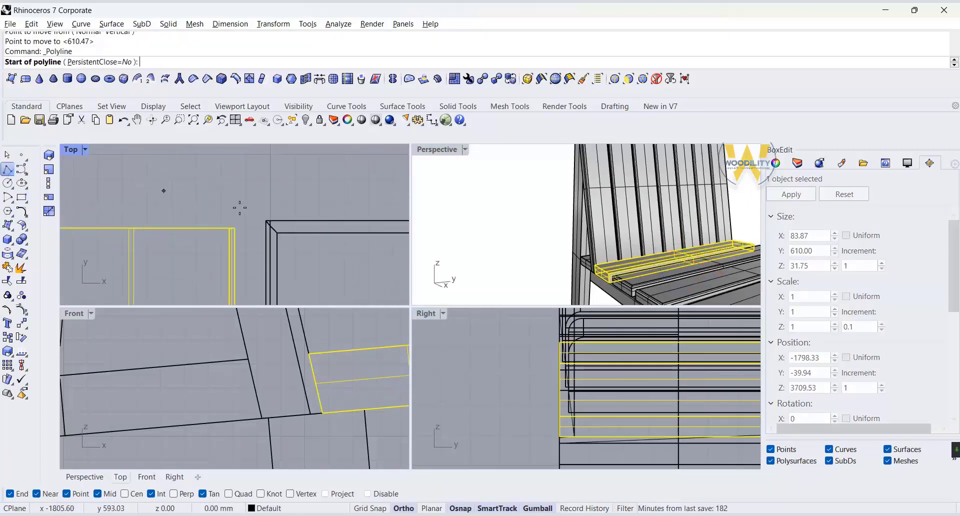
{"action": "left_click", "coordinate": [317, 221]}
{"action": "scroll", "coordinate": [564, 258], "scroll_direction": "down", "scroll_amount": 4}
{"action": "scroll", "coordinate": [322, 204], "scroll_direction": "down", "scroll_amount": 8}
{"action": "left_click", "coordinate": [136, 198]}
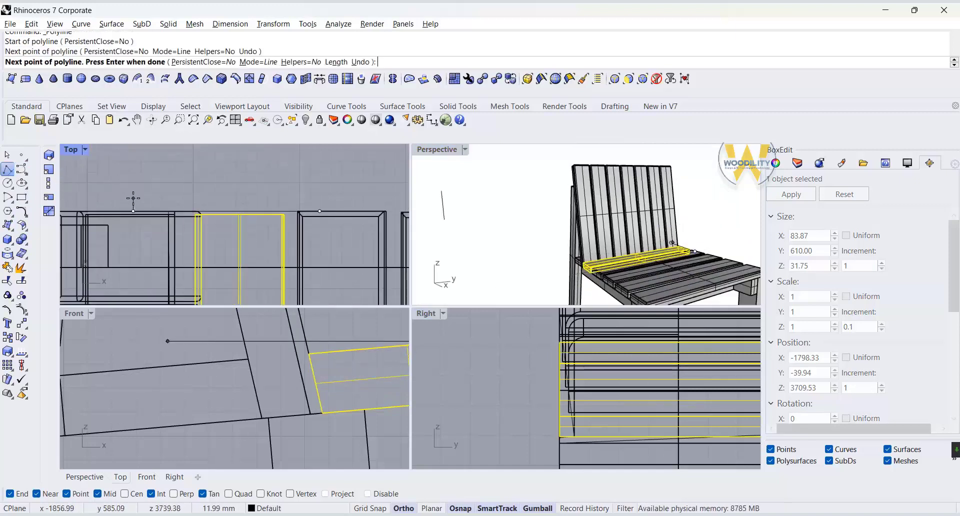
{"action": "right_click", "coordinate": [133, 197]}
Step: Move the lengthened seat slat in the Top view so its end sits on the helper line
{"action": "scroll", "coordinate": [223, 195], "scroll_direction": "up", "scroll_amount": 16}
{"action": "left_click", "coordinate": [21, 324]}
{"action": "left_click", "coordinate": [243, 204]}
{"action": "left_click", "coordinate": [243, 186]}
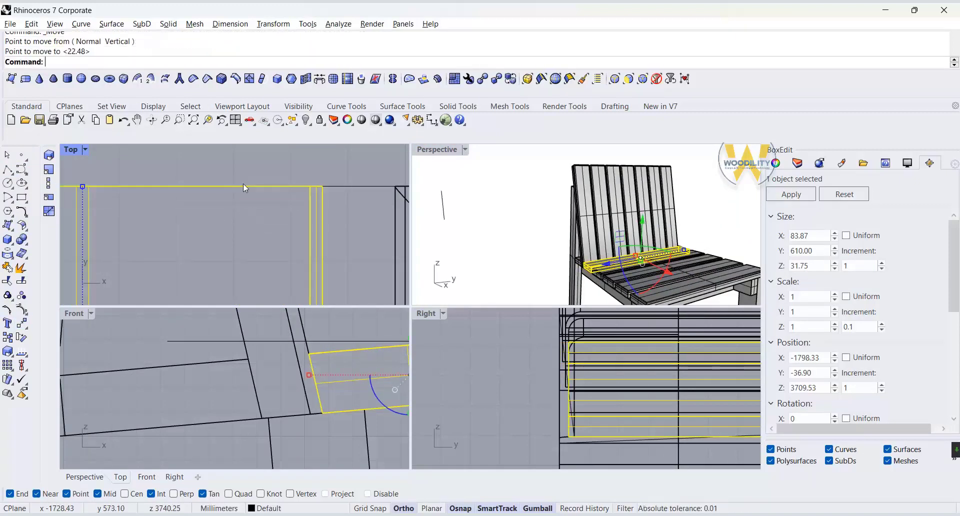
Step: Delete the helper line used for aligning the slat ends
{"action": "left_click", "coordinate": [361, 238]}
{"action": "left_click", "coordinate": [379, 185]}
{"action": "left_click", "coordinate": [430, 217]}
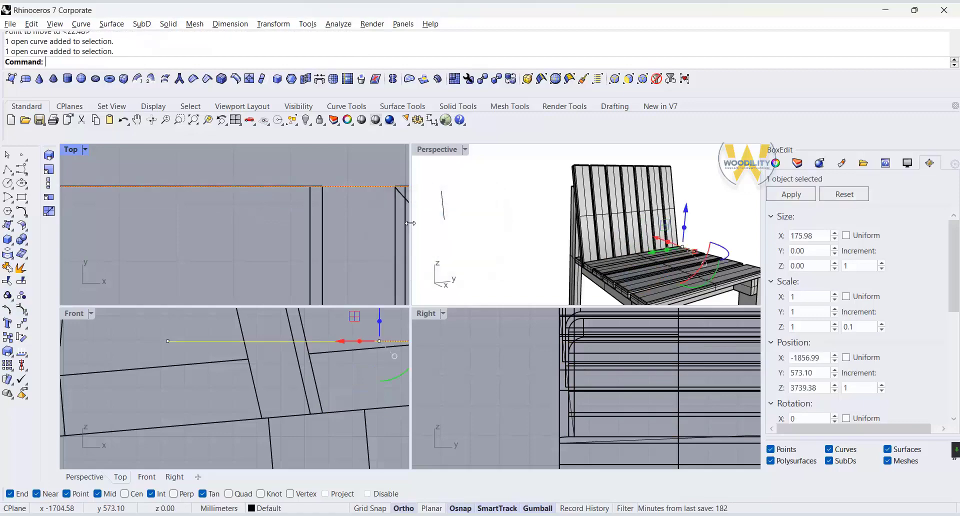
{"action": "key", "text": "Delete"}
Step: Fillet the upper front and end edges of the seat slat in front of the backrest with a 5 mm radius
{"action": "scroll", "coordinate": [550, 251], "scroll_direction": "up", "scroll_amount": 10}
{"action": "double_click", "coordinate": [425, 153]}
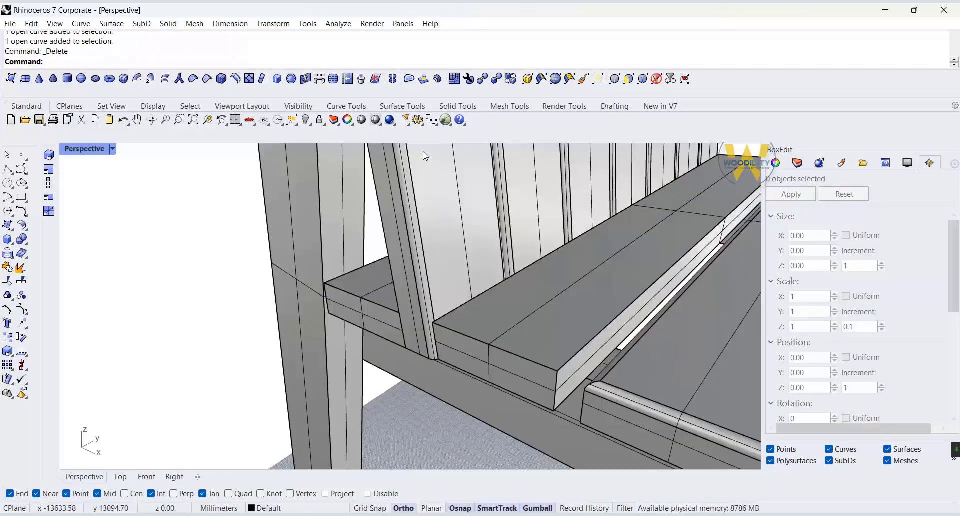
{"action": "right_click_drag", "start_coordinate": [450, 200], "coordinate": [514, 280]}
{"action": "scroll", "coordinate": [521, 347], "scroll_direction": "down", "scroll_amount": 3}
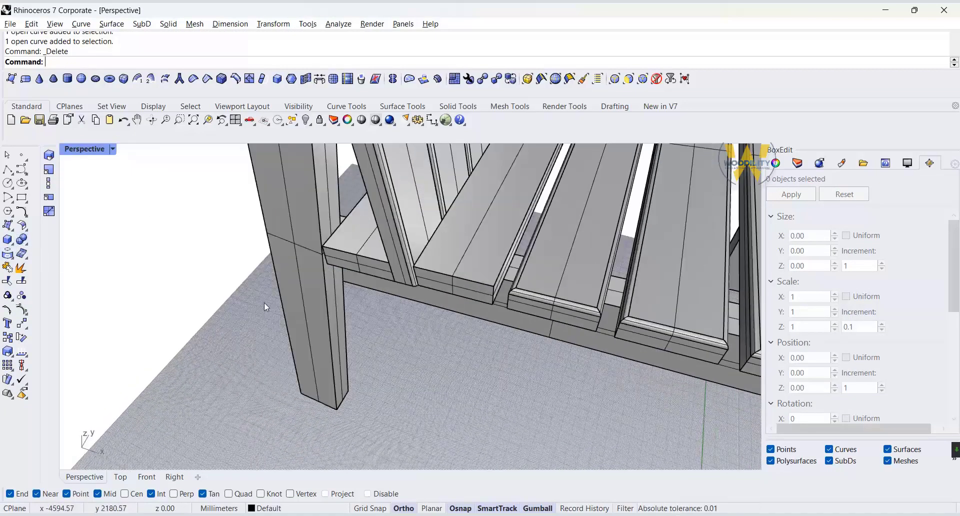
{"action": "right_click_drag", "start_coordinate": [264, 302], "coordinate": [414, 360]}
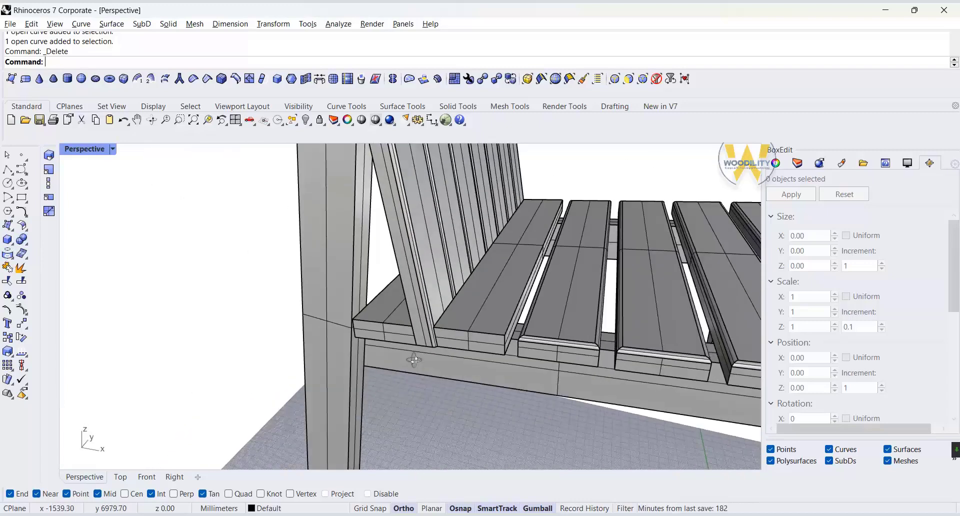
{"action": "left_click", "coordinate": [22, 241]}
{"action": "left_click", "coordinate": [37, 258]}
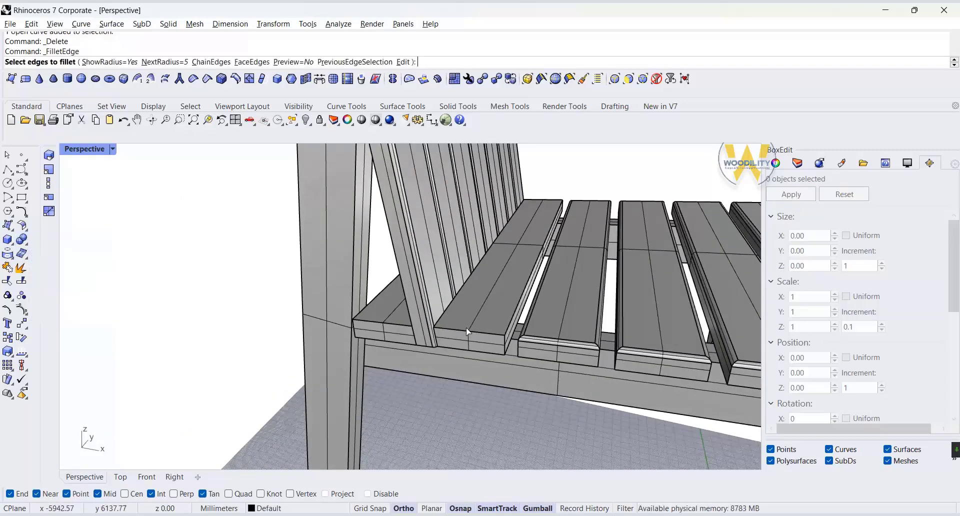
{"action": "right_click_drag", "start_coordinate": [450, 325], "coordinate": [504, 367]}
{"action": "left_click", "coordinate": [511, 338]}
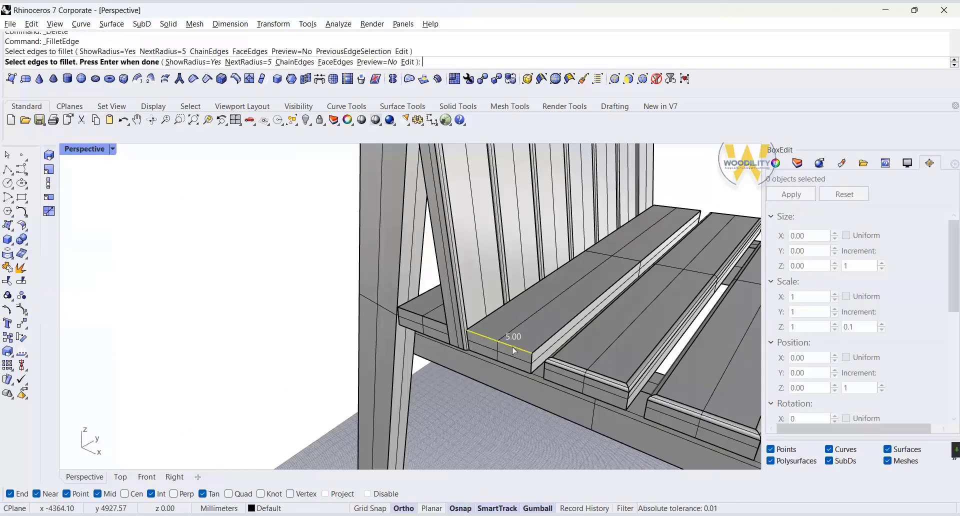
{"action": "left_click", "coordinate": [620, 277]}
{"action": "left_click", "coordinate": [696, 210]}
{"action": "key", "text": "Return"}
{"action": "key", "text": "Return"}
Step: Fillet the upper rear and end edges of the trimmed seat slat behind the backrest with a 5 mm radius
{"action": "right_click_drag", "start_coordinate": [695, 210], "coordinate": [233, 405]}
{"action": "key", "text": "Return"}
{"action": "left_click", "coordinate": [290, 372]}
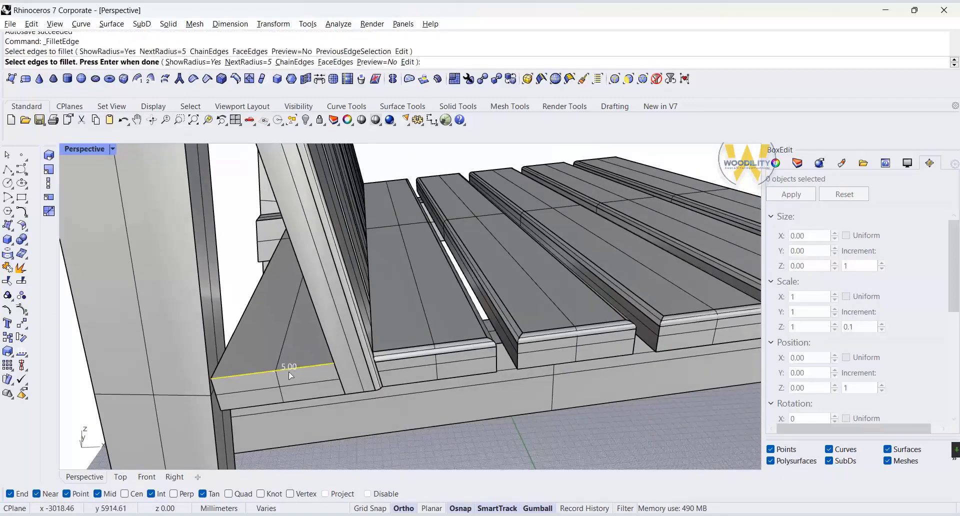
{"action": "left_click", "coordinate": [236, 316]}
{"action": "right_click_drag", "start_coordinate": [65, 303], "coordinate": [326, 426]}
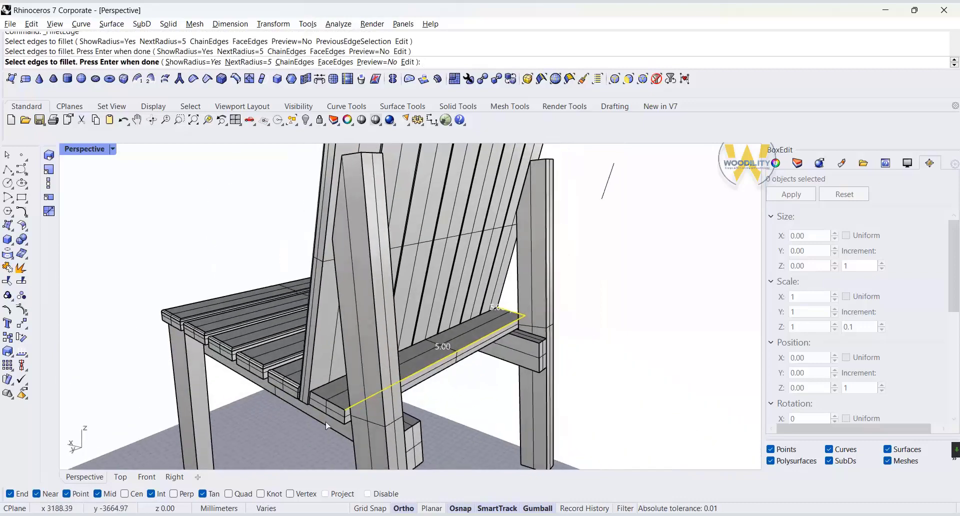
{"action": "scroll", "coordinate": [326, 426], "scroll_direction": "up", "scroll_amount": 5}
{"action": "left_click", "coordinate": [366, 345]}
{"action": "key", "text": "Return"}
{"action": "key", "text": "Return"}
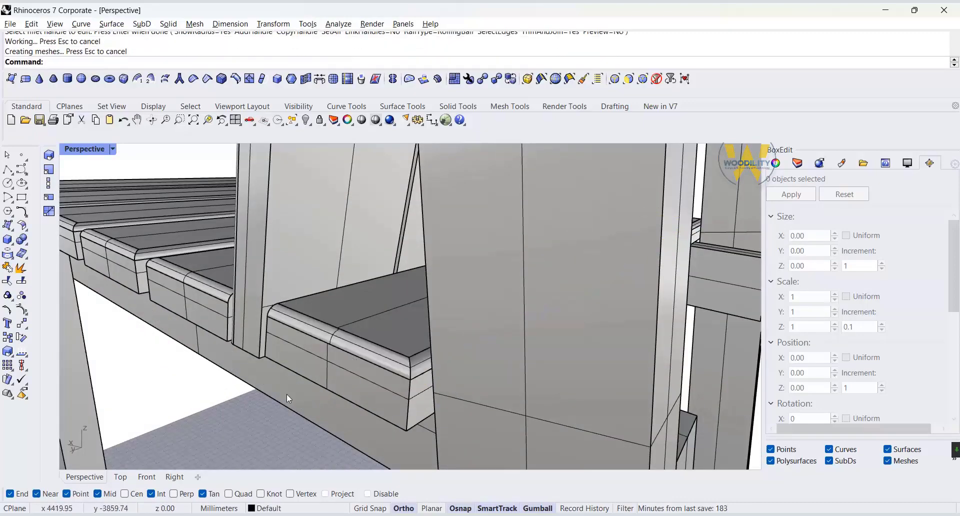
Step: Examine the chair from several sides, checking the filleted slats and the backrest's support at the rear legs
{"action": "scroll", "coordinate": [240, 298], "scroll_direction": "down", "scroll_amount": 6}
{"action": "right_click_drag", "start_coordinate": [123, 271], "coordinate": [586, 324]}
{"action": "scroll", "coordinate": [452, 343], "scroll_direction": "down", "scroll_amount": 4}
{"action": "key", "text": "ctrl+m"}
{"action": "double_click", "coordinate": [431, 149]}
{"action": "scroll", "coordinate": [585, 325], "scroll_direction": "up", "scroll_amount": 4}
{"action": "right_click_drag", "start_coordinate": [184, 205], "coordinate": [382, 241]}
{"action": "right_click_drag", "start_coordinate": [561, 265], "coordinate": [398, 299]}
{"action": "scroll", "coordinate": [604, 200], "scroll_direction": "up", "scroll_amount": 6}
{"action": "scroll", "coordinate": [575, 246], "scroll_direction": "down", "scroll_amount": 10}
Step: Create a box 25 mm long, 90 mm wide and 520 mm high at the rear leg's upper end in the Front view
{"action": "left_click", "coordinate": [146, 476]}
{"action": "scroll", "coordinate": [363, 301], "scroll_direction": "down", "scroll_amount": 12}
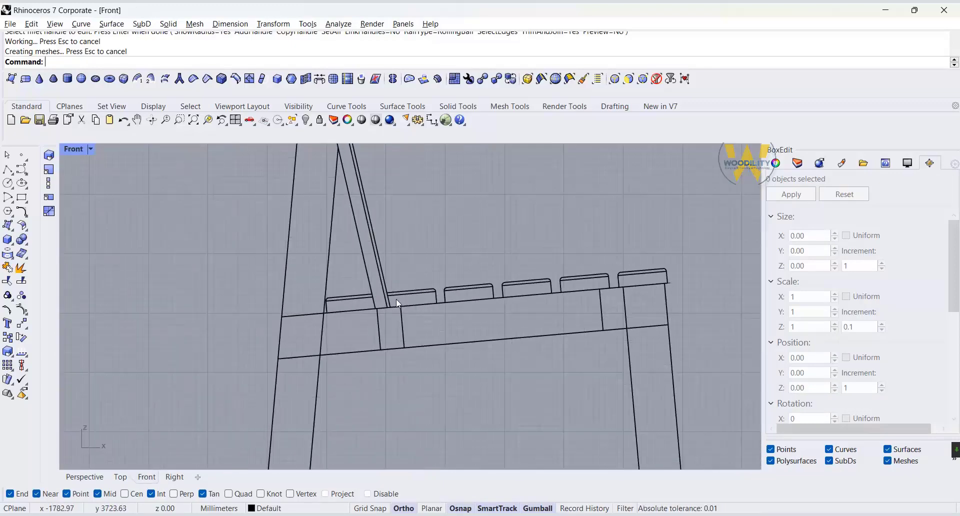
{"action": "scroll", "coordinate": [367, 235], "scroll_direction": "up", "scroll_amount": 4}
{"action": "left_click", "coordinate": [7, 240]}
{"action": "left_click", "coordinate": [324, 200]}
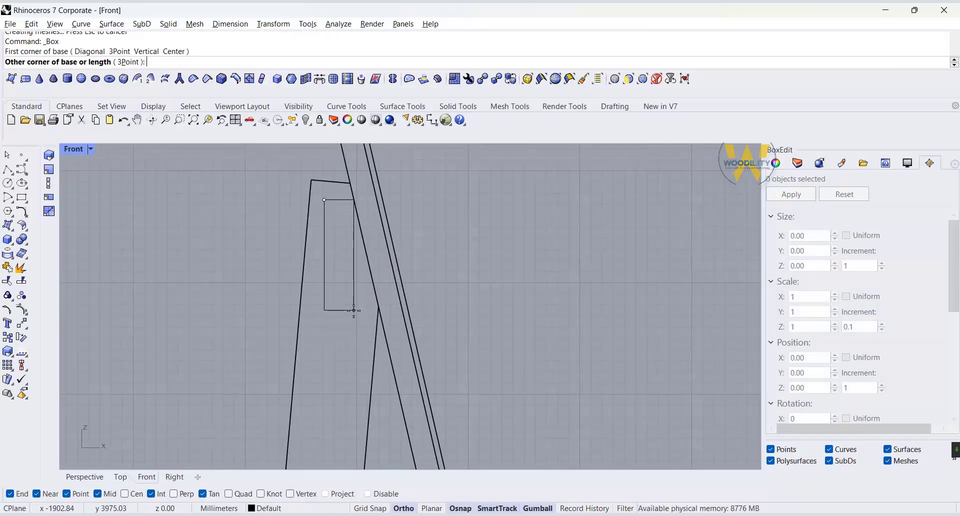
{"action": "type", "text": "25"}
{"action": "key", "text": "Return"}
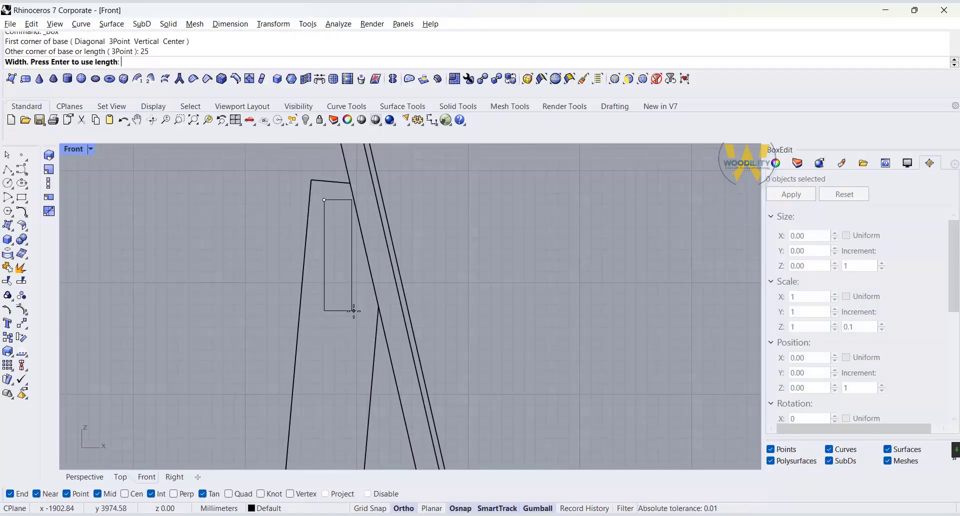
{"action": "type", "text": "90"}
{"action": "key", "text": "Return"}
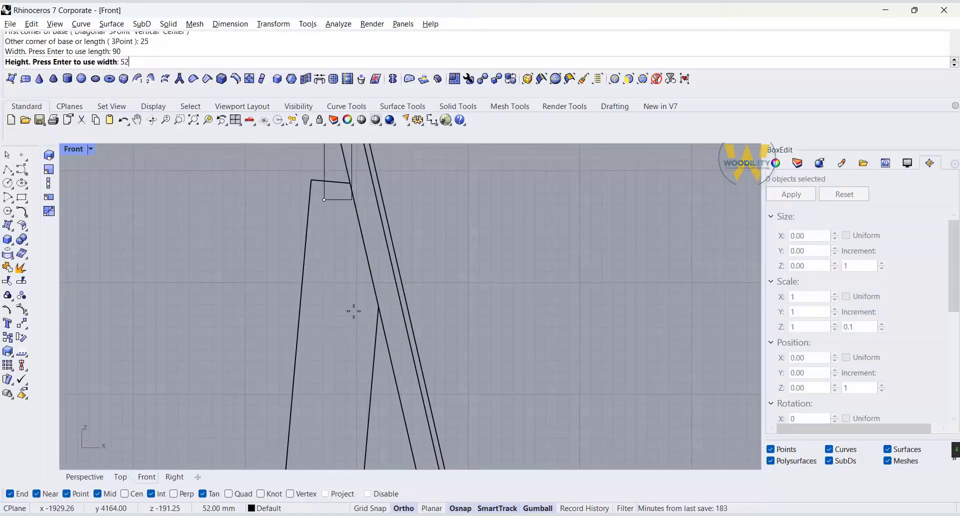
{"action": "type", "text": "520"}
{"action": "key", "text": "Return"}
Step: Move the new box so its upper front corner snaps to the rear leg's top corner against the backrest
{"action": "left_click", "coordinate": [338, 200]}
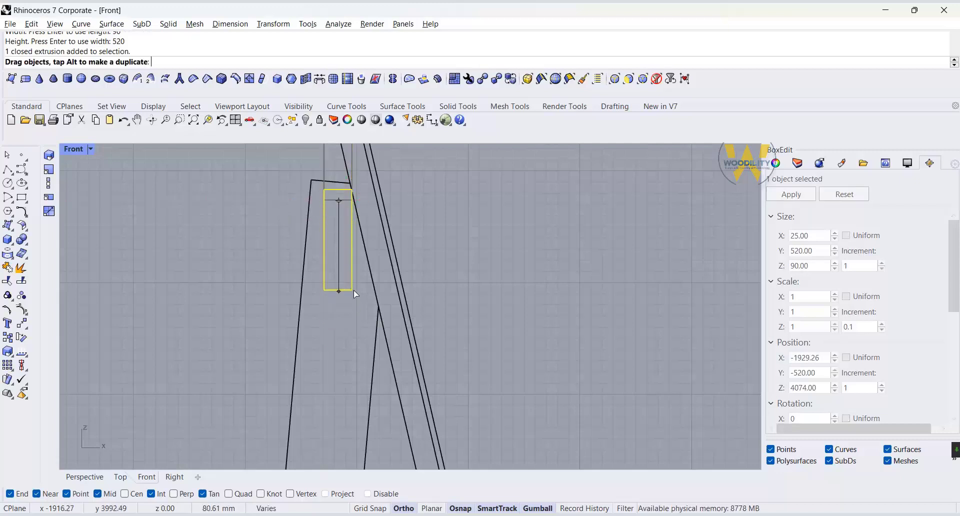
{"action": "scroll", "coordinate": [341, 187], "scroll_direction": "up", "scroll_amount": 5}
{"action": "left_click", "coordinate": [21, 324]}
{"action": "left_click", "coordinate": [366, 191]}
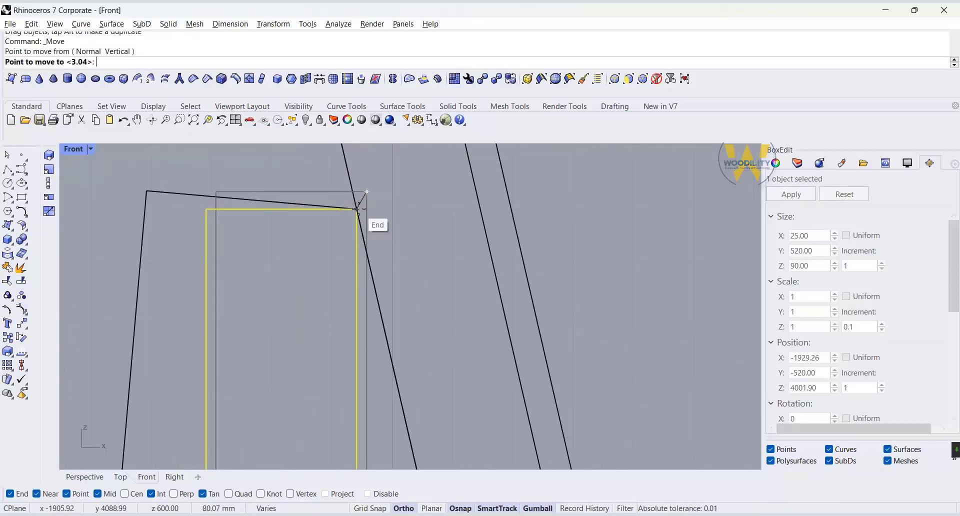
{"action": "left_click", "coordinate": [357, 209]}
Step: Rotate the box about its upper front corner so its front face follows the backrest's tilt
{"action": "scroll", "coordinate": [369, 192], "scroll_direction": "down", "scroll_amount": 10}
{"action": "left_click", "coordinate": [21, 339]}
{"action": "left_click", "coordinate": [364, 198]}
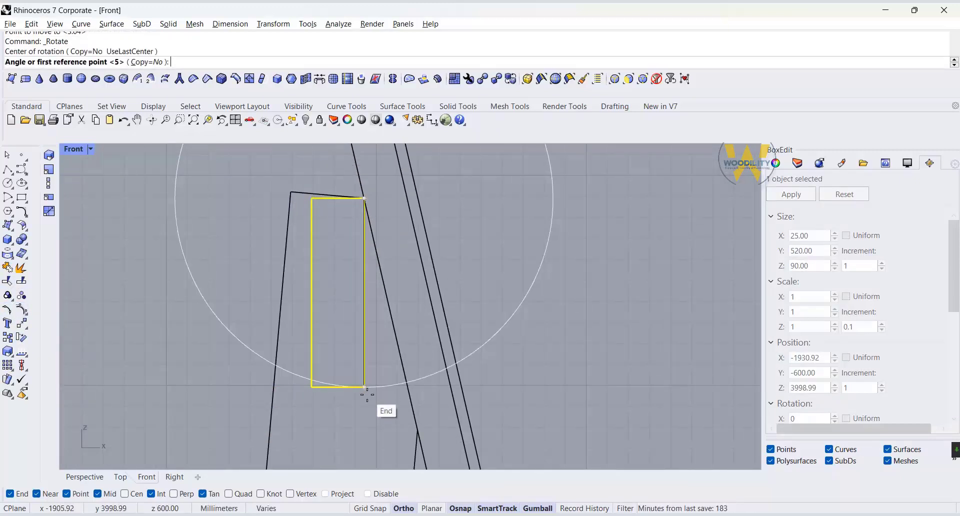
{"action": "left_click", "coordinate": [364, 387]}
{"action": "left_click", "coordinate": [408, 385]}
{"action": "key", "text": "Escape"}
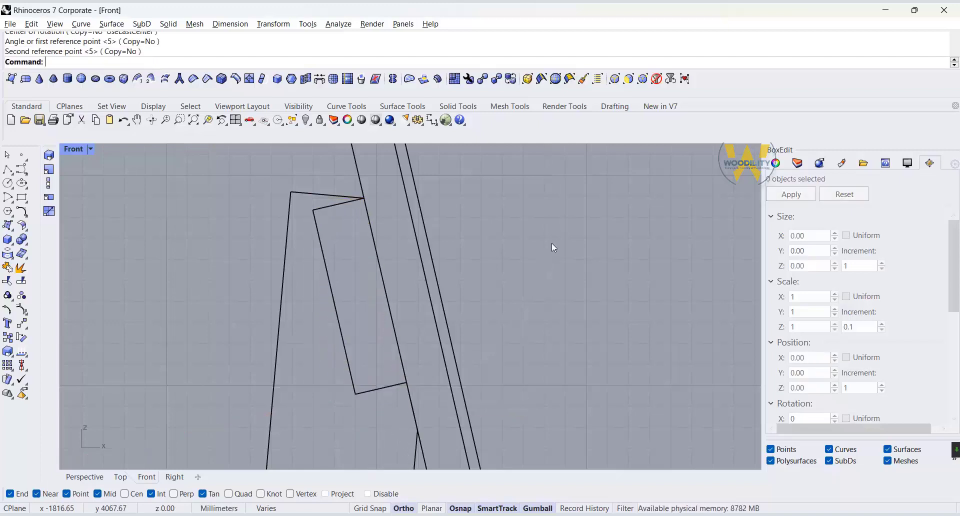
Step: Move the tilted rail across the chair's width in the Top view so it lies roughly between the rear legs
{"action": "double_click", "coordinate": [69, 149]}
{"action": "scroll", "coordinate": [314, 158], "scroll_direction": "down", "scroll_amount": 5}
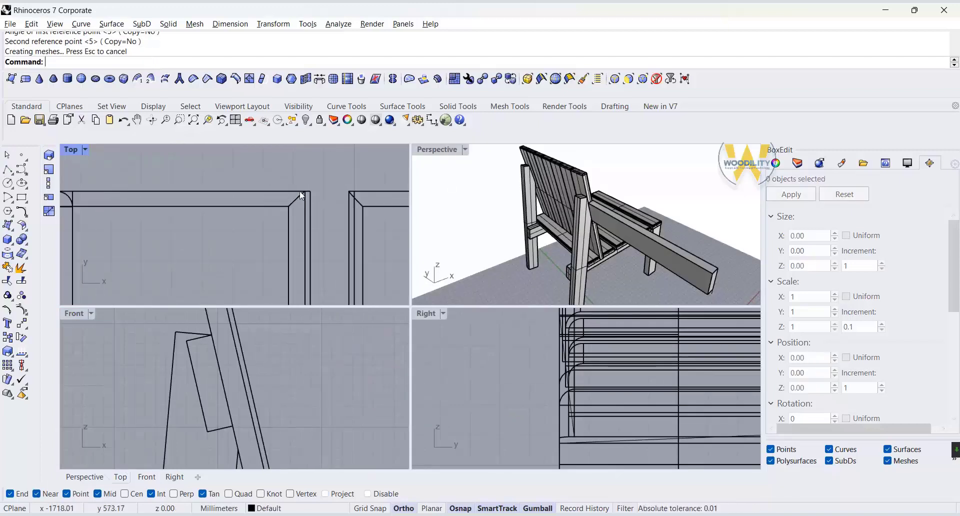
{"action": "left_click", "coordinate": [283, 294]}
{"action": "left_click_drag", "start_coordinate": [284, 294], "coordinate": [283, 217]}
{"action": "scroll", "coordinate": [283, 220], "scroll_direction": "up", "scroll_amount": 5}
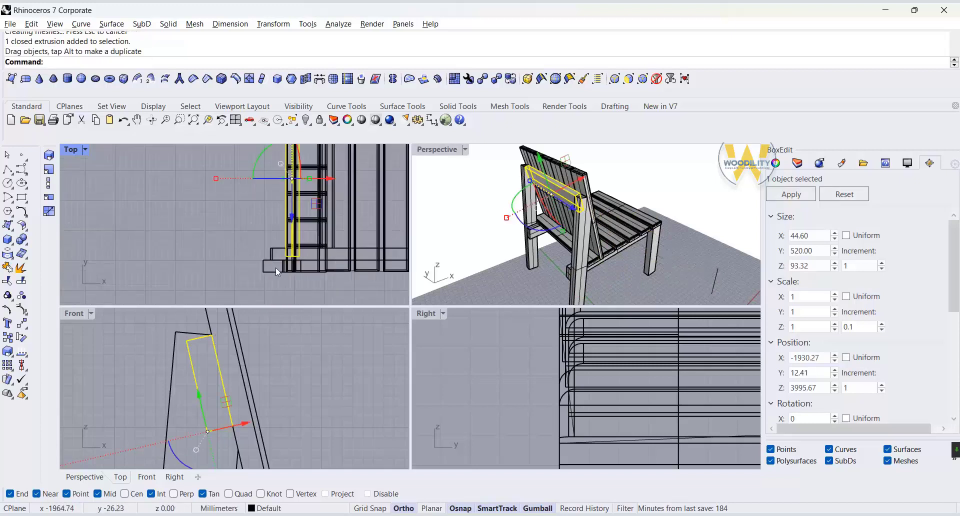
Step: Move the rail in the Top view so its end meets the inner face of the side frame
{"action": "left_click", "coordinate": [21, 323]}
{"action": "left_click", "coordinate": [316, 223]}
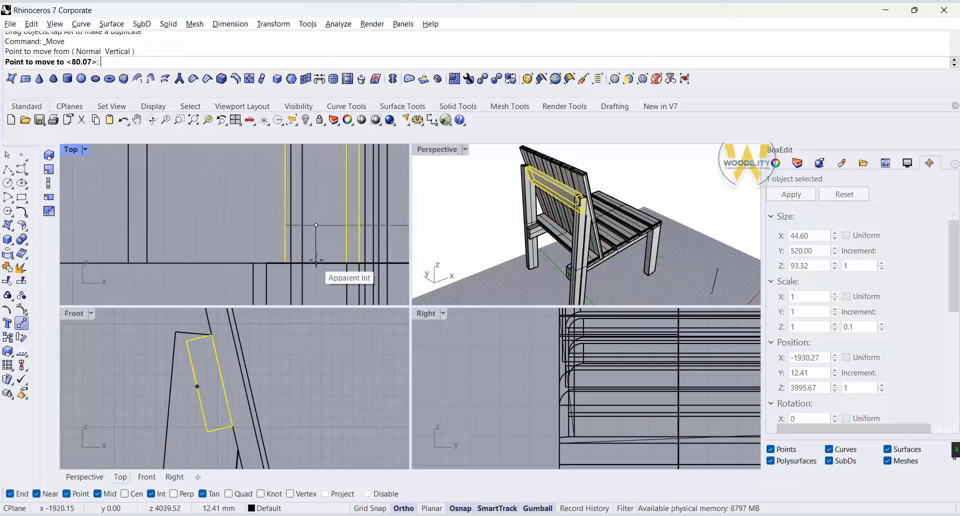
{"action": "left_click", "coordinate": [315, 251]}
{"action": "scroll", "coordinate": [298, 271], "scroll_direction": "up", "scroll_amount": 8}
{"action": "right_click", "coordinate": [298, 271]}
{"action": "left_click", "coordinate": [309, 222]}
{"action": "scroll", "coordinate": [315, 236], "scroll_direction": "up", "scroll_amount": 5}
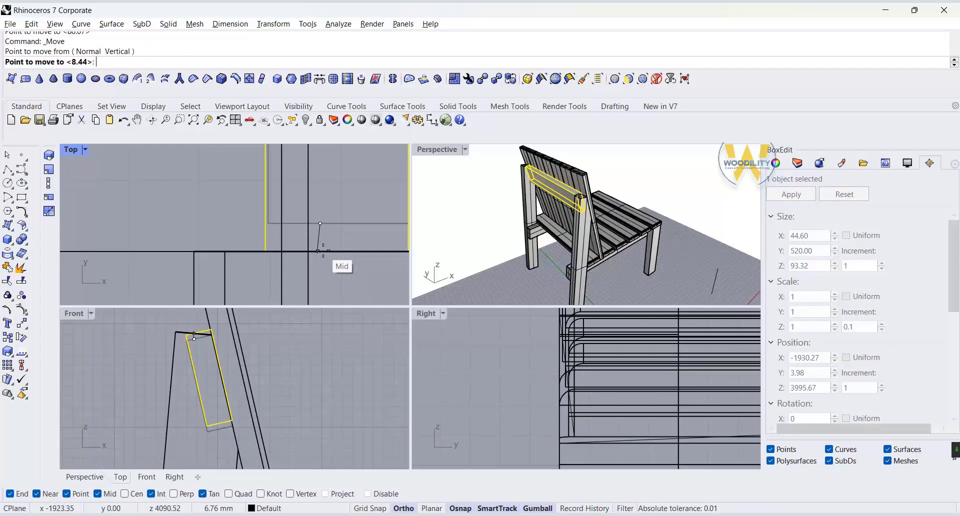
{"action": "left_click", "coordinate": [316, 253]}
Step: Move the rail in the Front view so its upper rear corner lies on the rear leg's sloping top edge
{"action": "scroll", "coordinate": [188, 350], "scroll_direction": "up", "scroll_amount": 5}
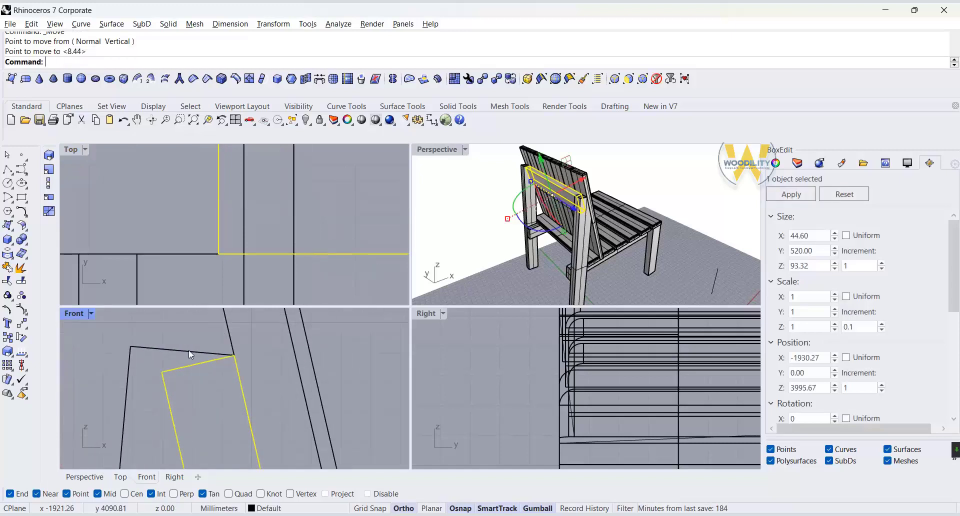
{"action": "left_click", "coordinate": [21, 323]}
{"action": "left_click", "coordinate": [151, 385]}
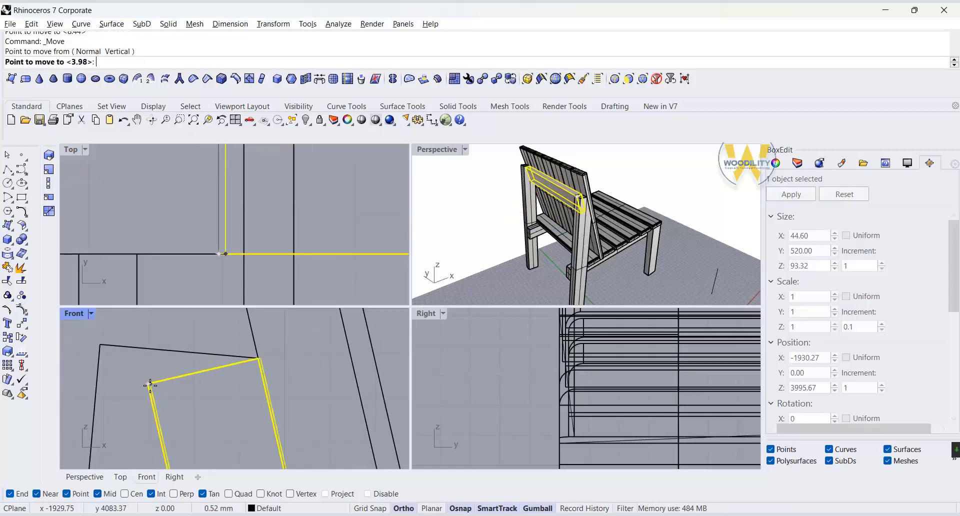
{"action": "left_click", "coordinate": [141, 348]}
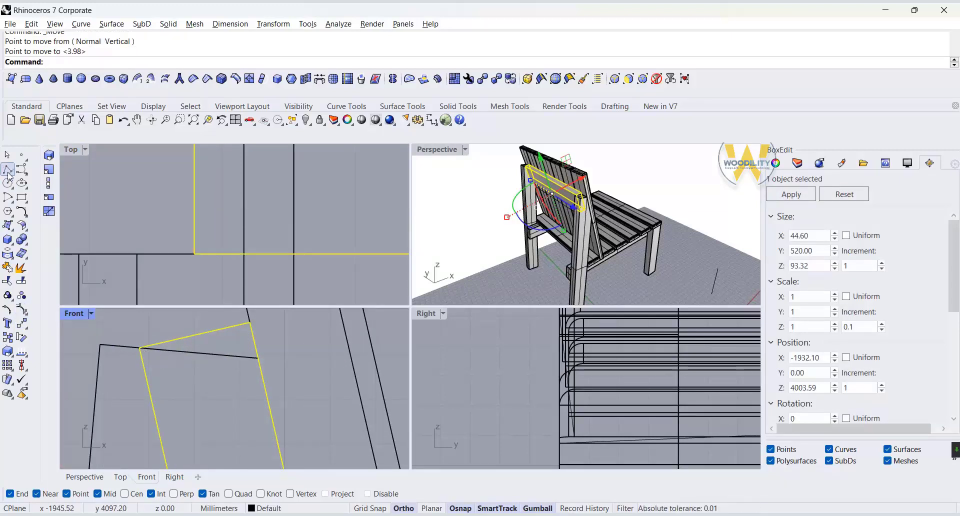
Step: Draw a line along the rear leg's top edge and use it to trim off the part of the rail above it
{"action": "left_click", "coordinate": [7, 170]}
{"action": "left_click", "coordinate": [140, 348]}
{"action": "left_click", "coordinate": [257, 358]}
{"action": "key", "text": "Return"}
{"action": "left_click", "coordinate": [252, 374]}
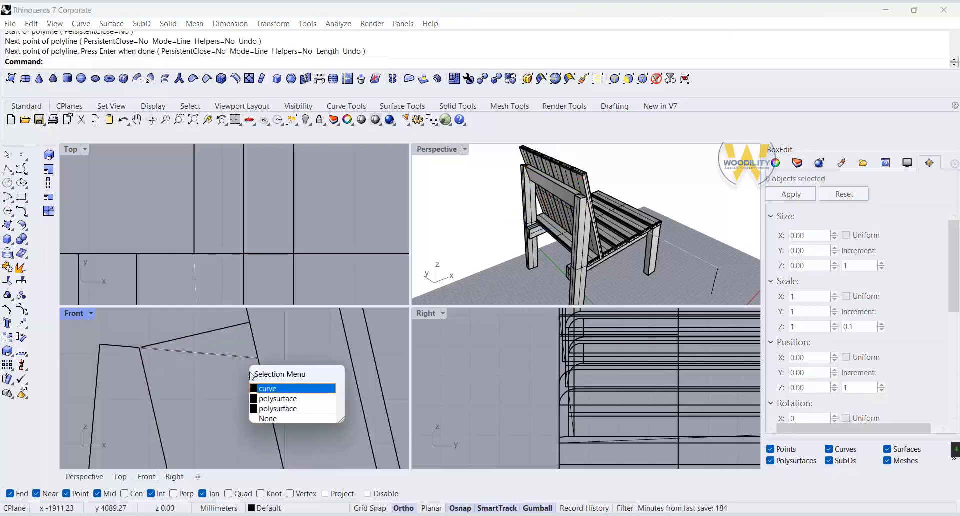
{"action": "left_click", "coordinate": [267, 389]}
{"action": "left_click", "coordinate": [7, 281]}
{"action": "left_click", "coordinate": [217, 344]}
{"action": "key", "text": "Return"}
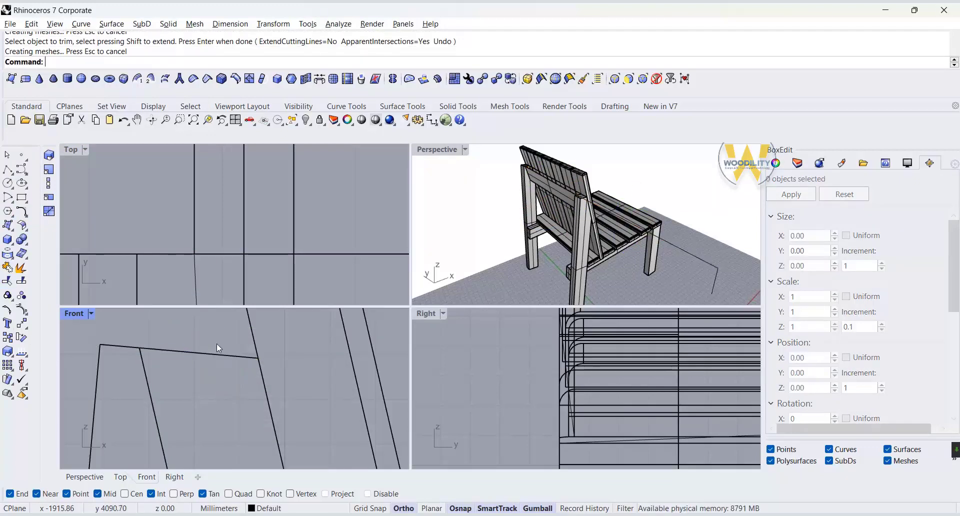
Step: Cap the open top of the trimmed rail to make it a closed solid
{"action": "left_click", "coordinate": [143, 358]}
{"action": "left_click", "coordinate": [28, 246]}
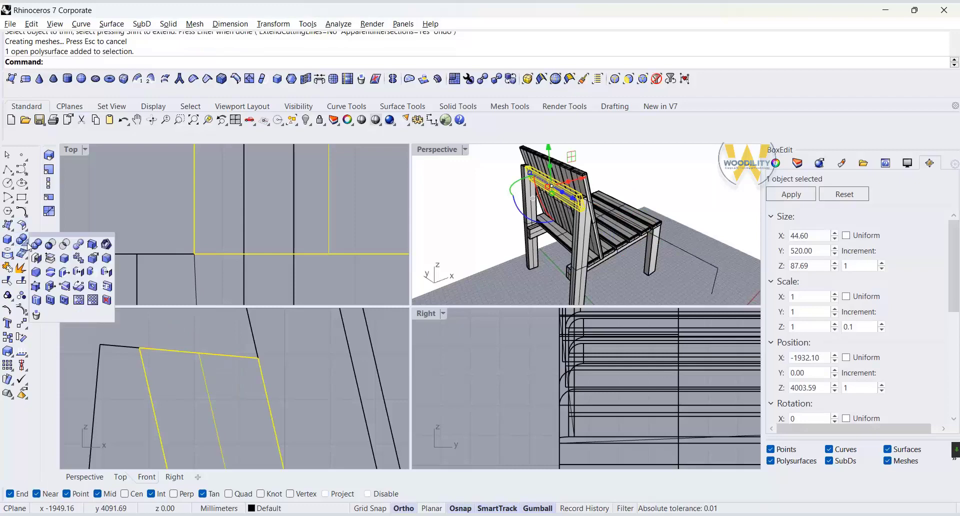
{"action": "left_click", "coordinate": [37, 259]}
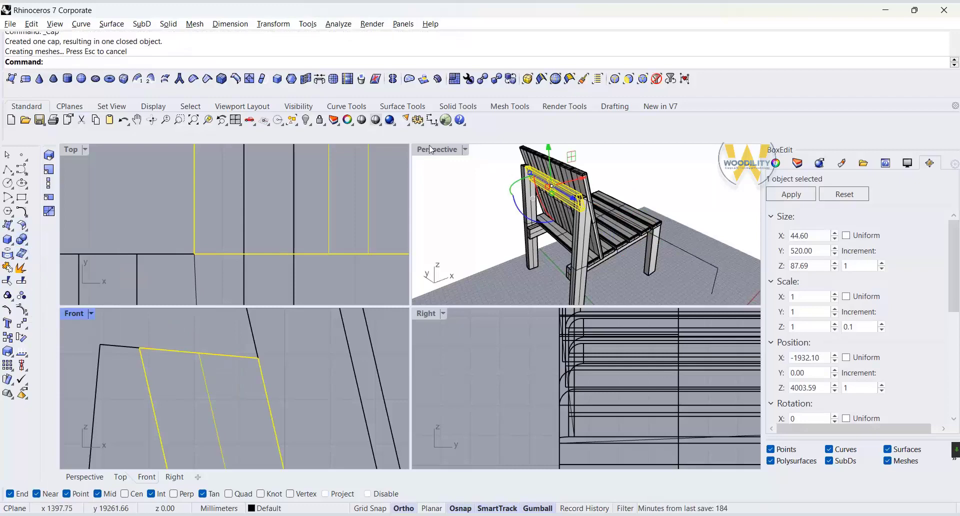
Step: Delete the trimming line and the other leftover line beside the chair in the Perspective view
{"action": "double_click", "coordinate": [440, 150]}
{"action": "left_click", "coordinate": [517, 205]}
{"action": "right_click_drag", "start_coordinate": [350, 295], "coordinate": [724, 289]}
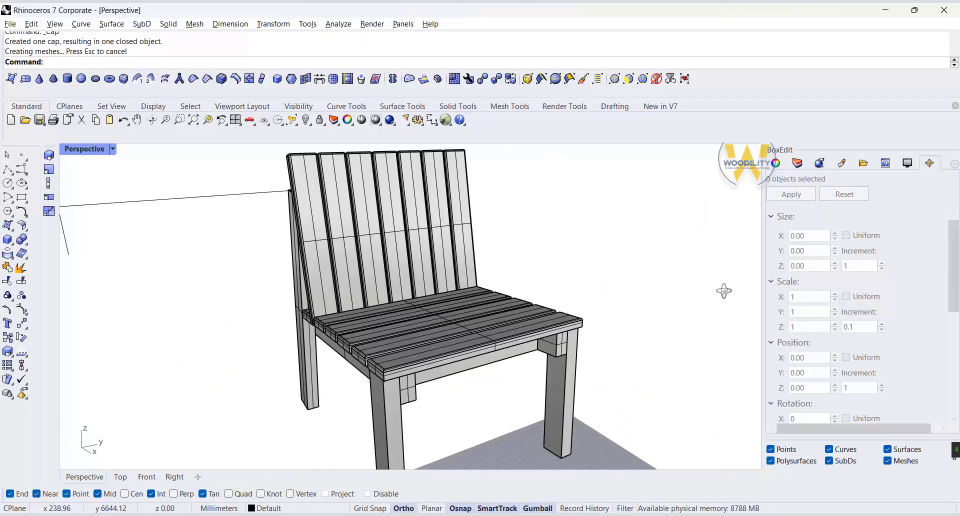
{"action": "left_click", "coordinate": [248, 176]}
{"action": "key", "text": "Delete"}
{"action": "scroll", "coordinate": [311, 334], "scroll_direction": "down", "scroll_amount": 3}
{"action": "right_click_drag", "start_coordinate": [311, 334], "coordinate": [425, 328]}
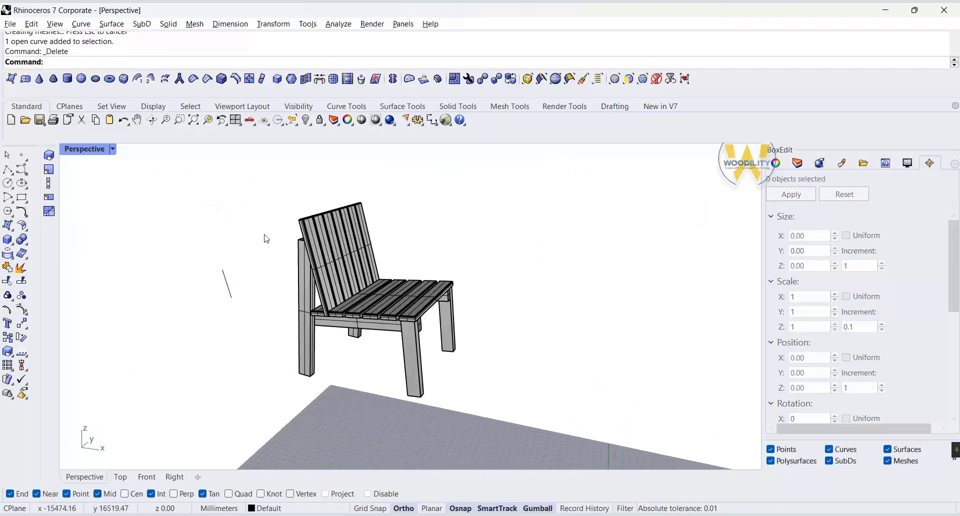
{"action": "left_click", "coordinate": [226, 284]}
{"action": "key", "text": "Delete"}
Step: Set the Perspective viewport's display mode to Rendered
{"action": "scroll", "coordinate": [511, 240], "scroll_direction": "up", "scroll_amount": 4}
{"action": "scroll", "coordinate": [472, 238], "scroll_direction": "down", "scroll_amount": 4}
{"action": "left_click", "coordinate": [112, 148]}
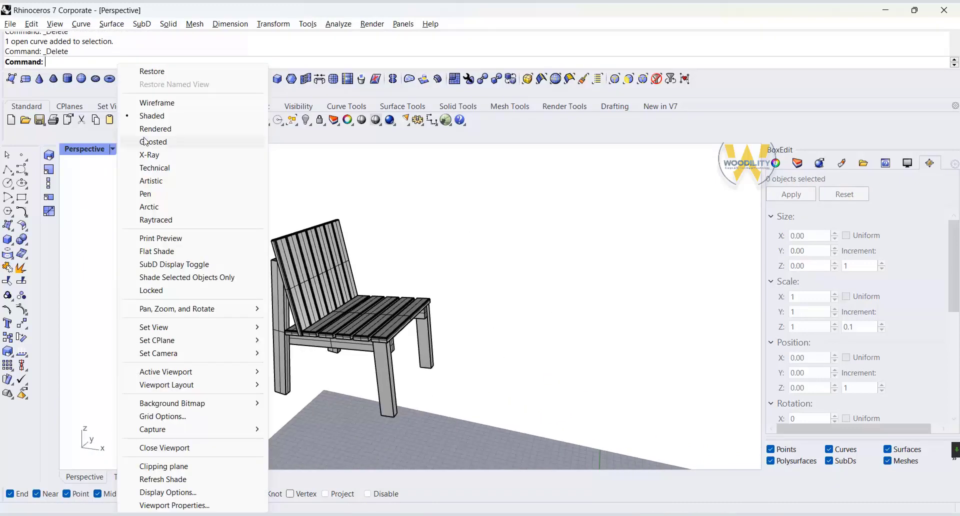
{"action": "left_click", "coordinate": [170, 132]}
Step: Delete the leftover curve overlapping the upper end of the chair's near front leg
{"action": "scroll", "coordinate": [287, 316], "scroll_direction": "up", "scroll_amount": 3}
{"action": "left_click", "coordinate": [429, 359]}
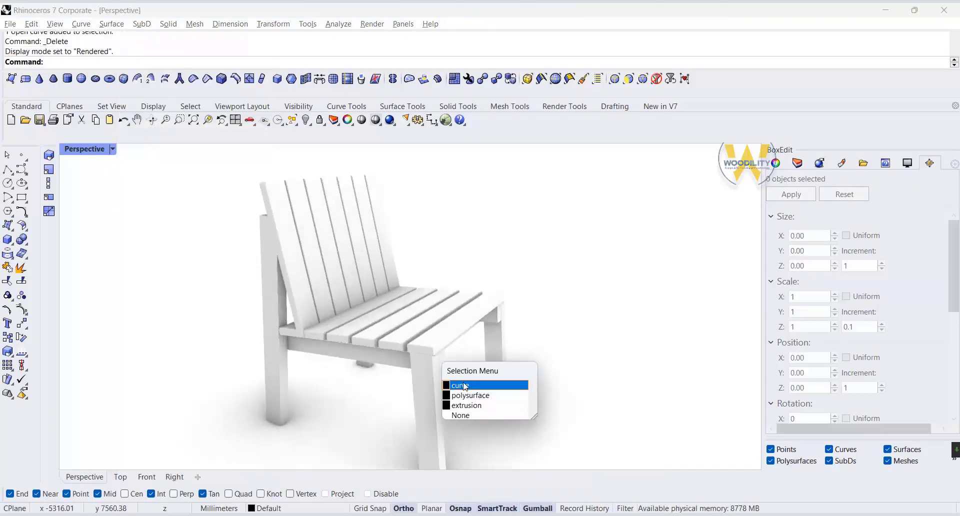
{"action": "left_click", "coordinate": [463, 389]}
{"action": "key", "text": "Delete"}
{"action": "right_click_drag", "start_coordinate": [466, 382], "coordinate": [424, 403]}
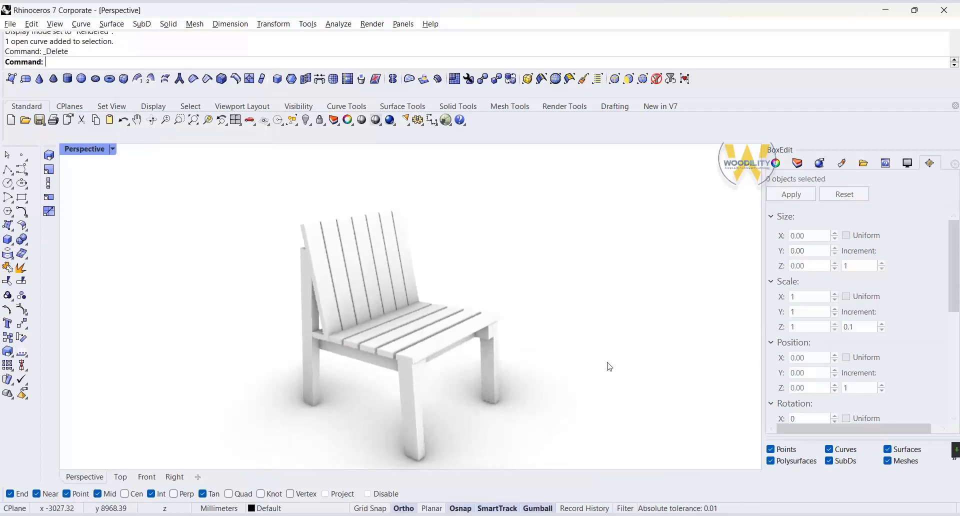
Step: Create a Custom material and load the Arch_044_042_wood image as its color texture
{"action": "left_click", "coordinate": [842, 163]}
{"action": "left_click", "coordinate": [775, 197]}
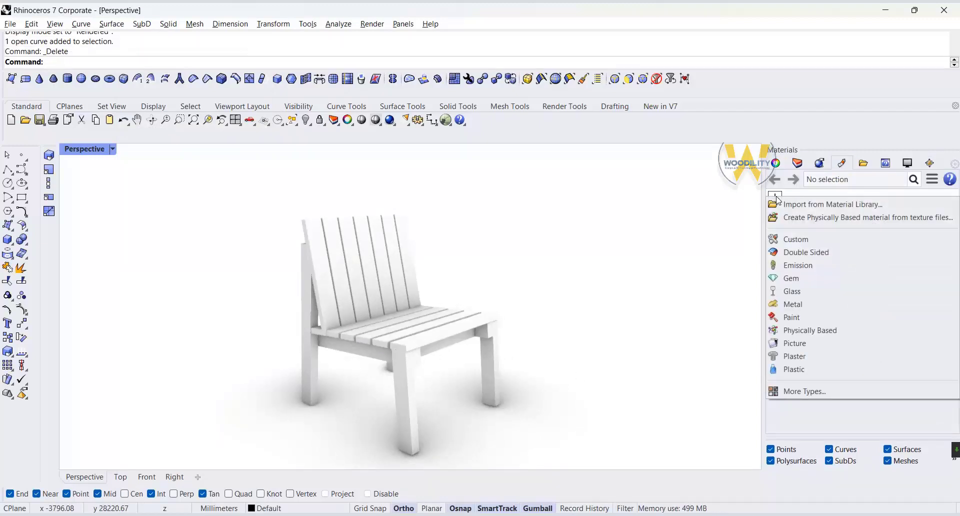
{"action": "left_click", "coordinate": [803, 242]}
{"action": "scroll", "coordinate": [850, 380], "scroll_direction": "down", "scroll_amount": 8}
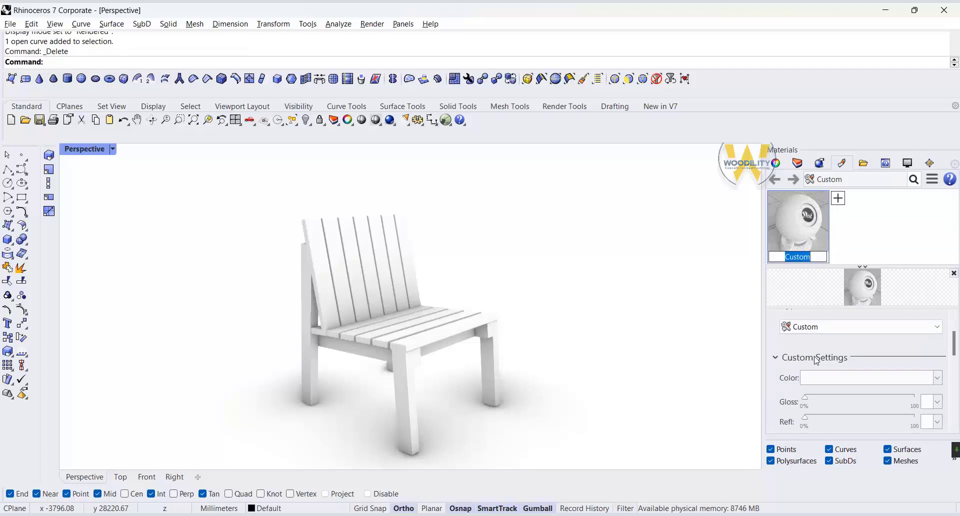
{"action": "left_click", "coordinate": [829, 403]}
{"action": "left_click", "coordinate": [810, 203]}
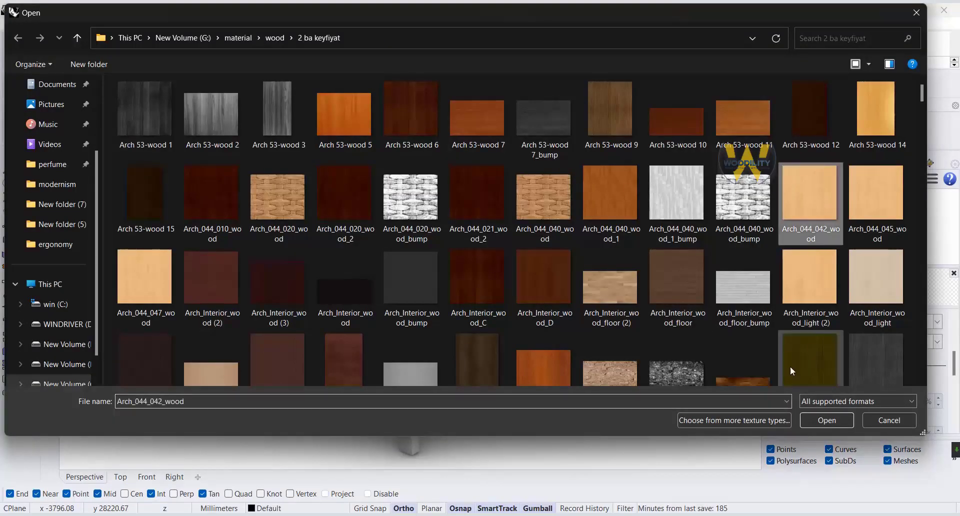
{"action": "left_click", "coordinate": [822, 419]}
Step: Assign the new wood material to all parts of the chair
{"action": "left_click_drag", "start_coordinate": [582, 186], "coordinate": [241, 478]}
{"action": "right_click", "coordinate": [799, 220]}
{"action": "left_click", "coordinate": [812, 11]}
{"action": "left_click", "coordinate": [533, 217]}
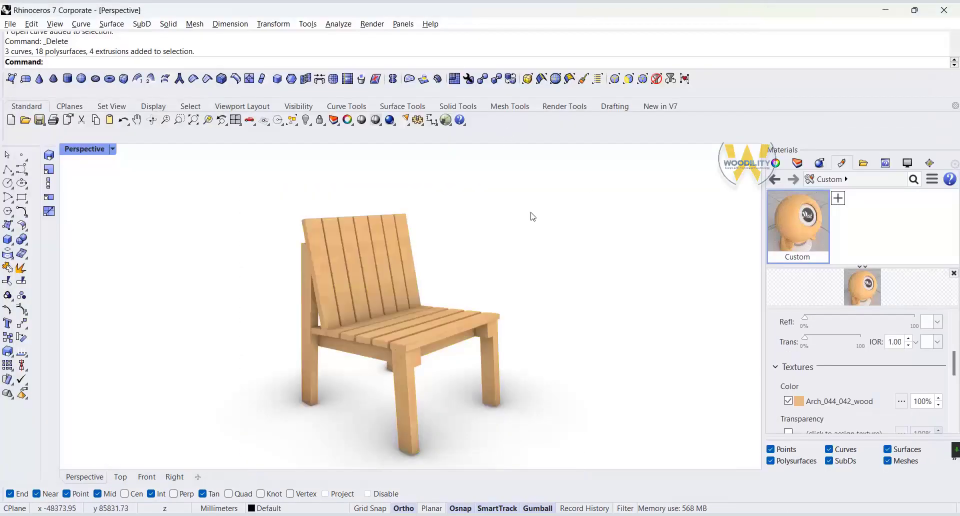
Step: Make a copy of the wood material and set the rotation of the copy's color texture to 90°
{"action": "left_click", "coordinate": [838, 198]}
{"action": "left_click", "coordinate": [805, 233]}
{"action": "right_click", "coordinate": [805, 233]}
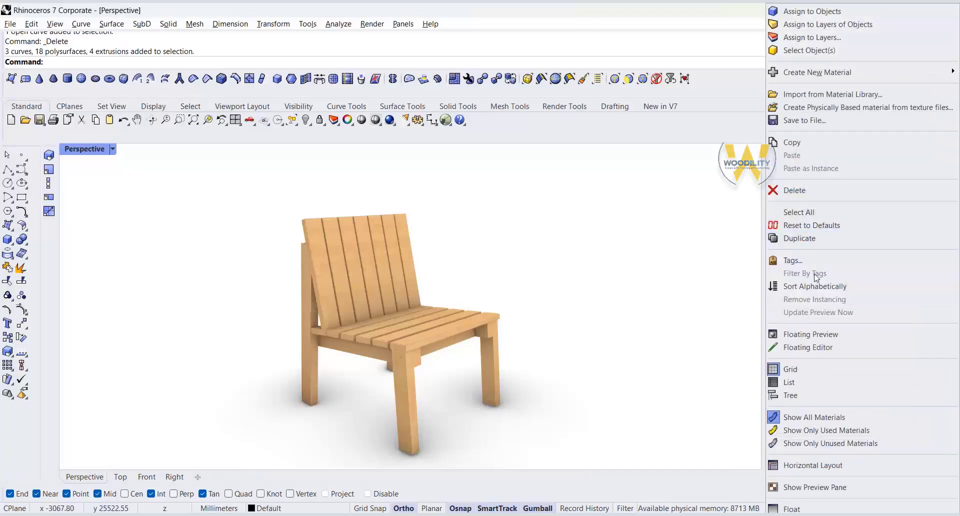
{"action": "left_click", "coordinate": [792, 142]}
{"action": "right_click", "coordinate": [853, 231]}
{"action": "left_click", "coordinate": [793, 157]}
{"action": "double_click", "coordinate": [851, 259]}
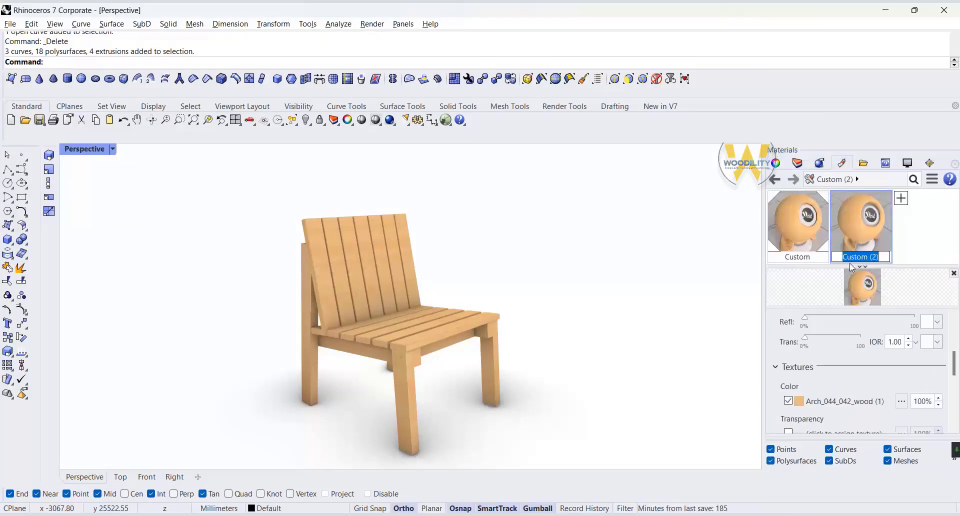
{"action": "left_click", "coordinate": [851, 402]}
{"action": "scroll", "coordinate": [846, 380], "scroll_direction": "down", "scroll_amount": 5}
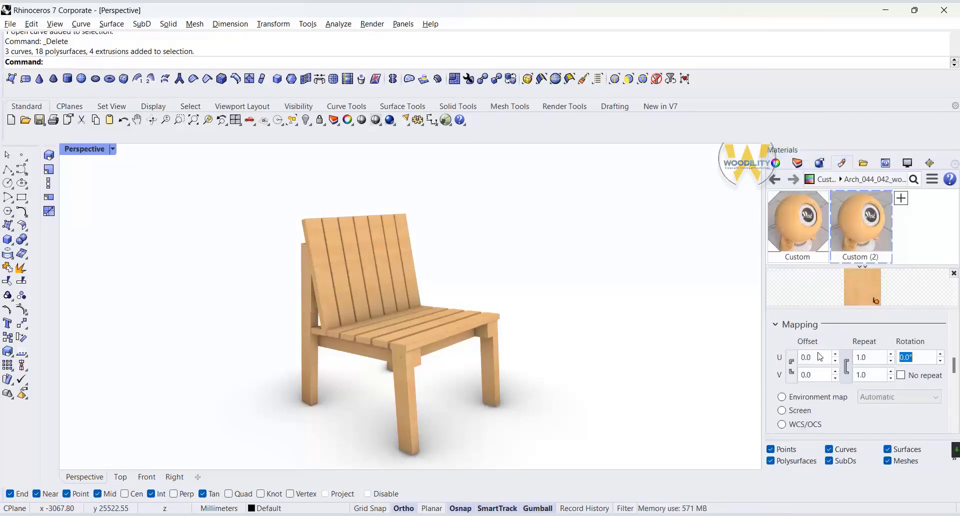
Step: Assign the copied material with the rotated wood grain to all the backrest slats
{"action": "left_click", "coordinate": [313, 269]}
{"action": "left_click", "coordinate": [327, 225], "text": "shift"}
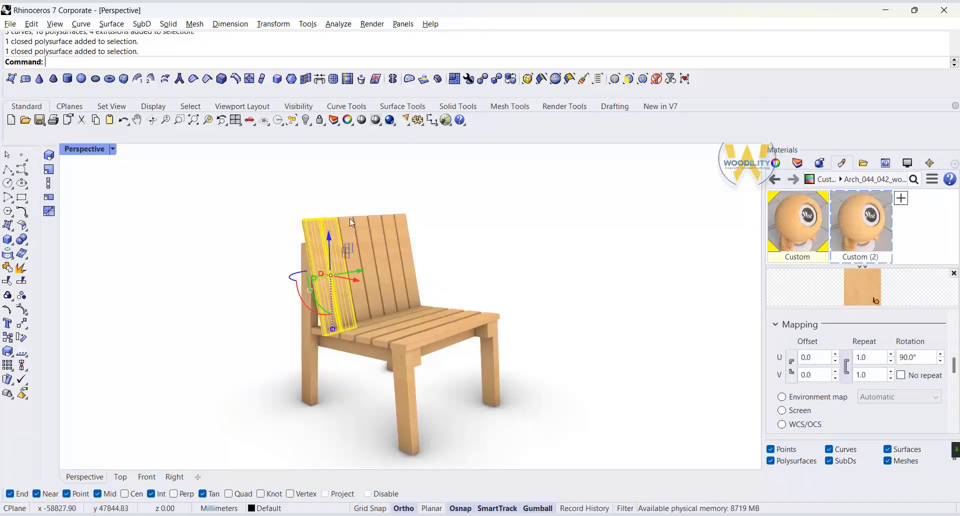
{"action": "left_click", "coordinate": [350, 219], "text": "shift"}
{"action": "left_click", "coordinate": [370, 222], "text": "shift"}
{"action": "left_click", "coordinate": [381, 223], "text": "shift"}
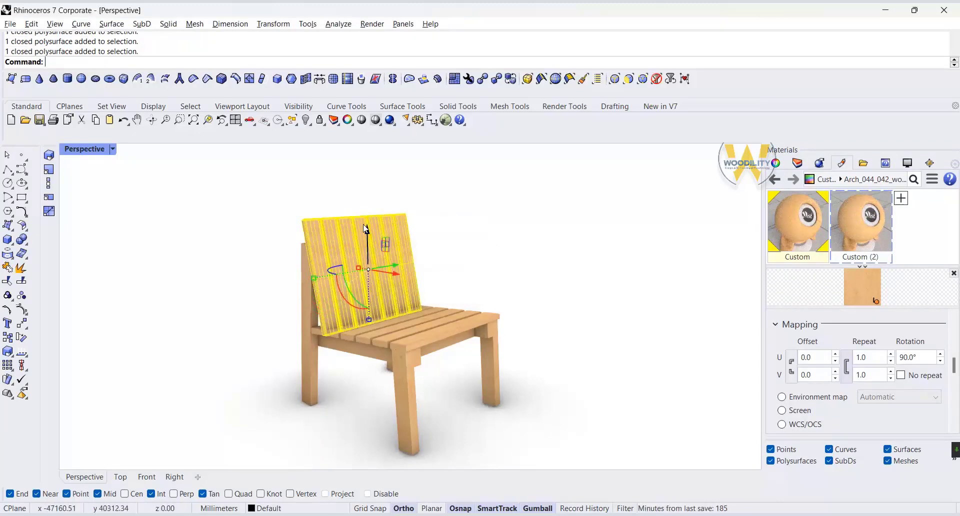
{"action": "right_click", "coordinate": [871, 253]}
{"action": "left_click", "coordinate": [824, 11]}
{"action": "left_click", "coordinate": [562, 190]}
Step: Assign the Custom (2) material to all the seat slats
{"action": "scroll", "coordinate": [342, 329], "scroll_direction": "up", "scroll_amount": 5}
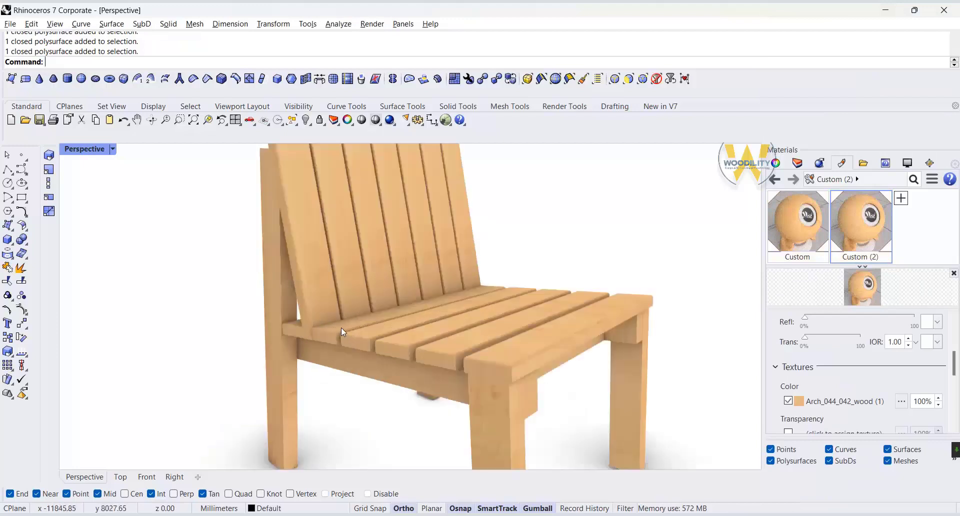
{"action": "left_click", "coordinate": [344, 328]}
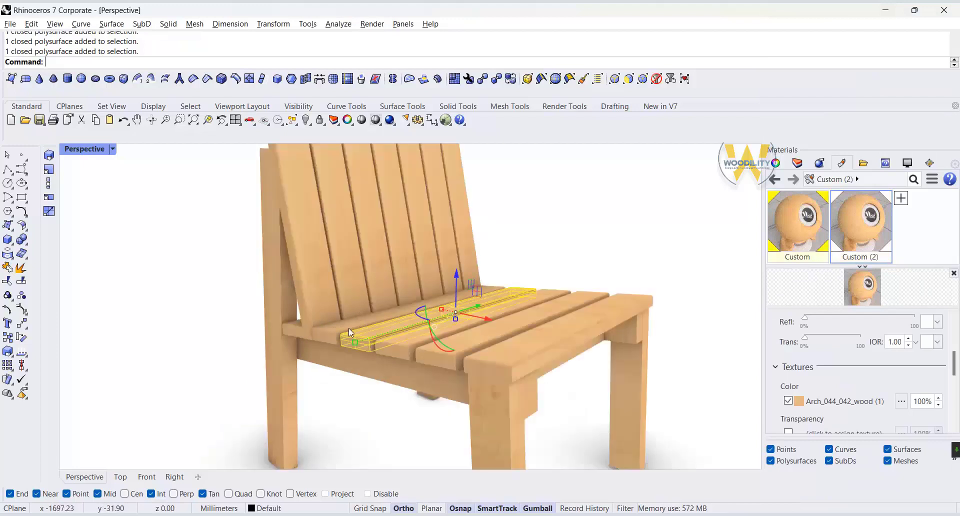
{"action": "left_click", "coordinate": [545, 360], "text": "shift"}
{"action": "right_click", "coordinate": [842, 222]}
{"action": "left_click", "coordinate": [821, 23]}
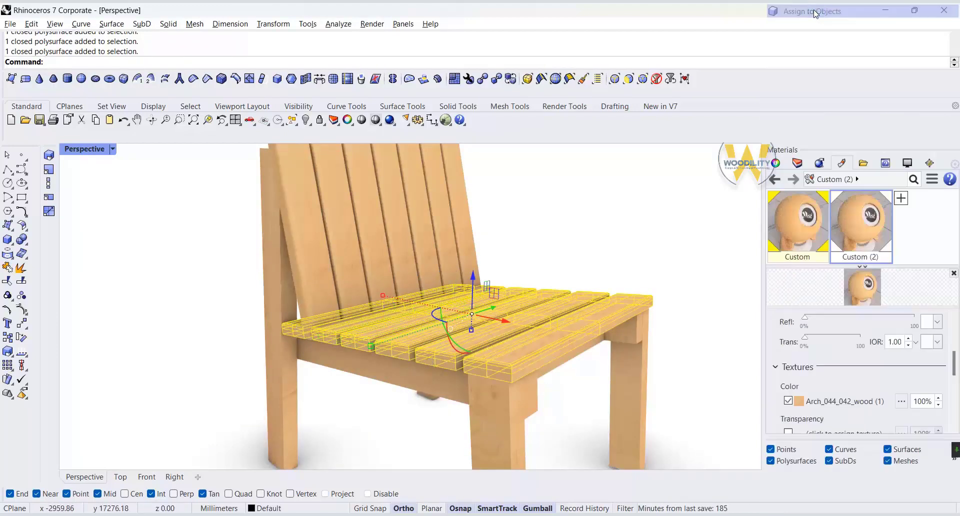
{"action": "scroll", "coordinate": [579, 231], "scroll_direction": "down", "scroll_amount": 5}
{"action": "scroll", "coordinate": [713, 247], "scroll_direction": "up", "scroll_amount": 3}
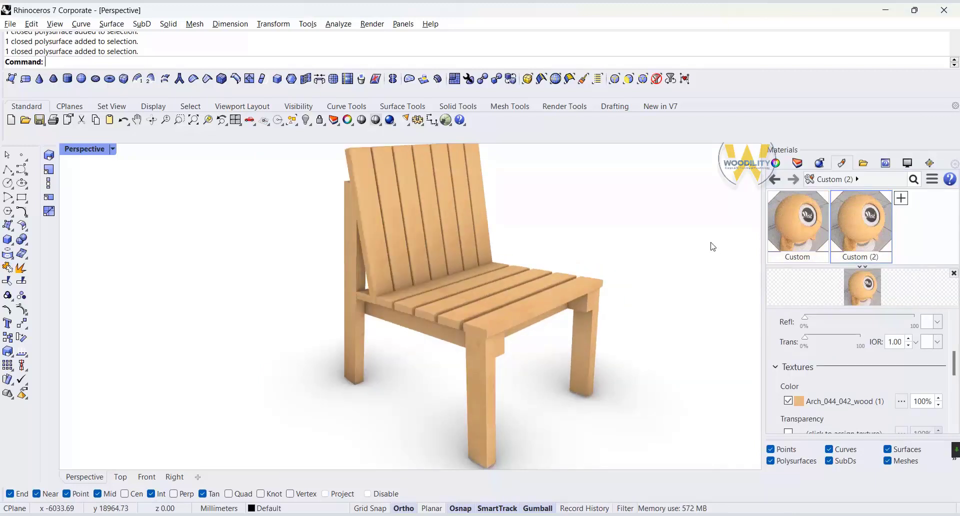
{"action": "right_click_drag", "start_coordinate": [322, 443], "coordinate": [621, 384]}
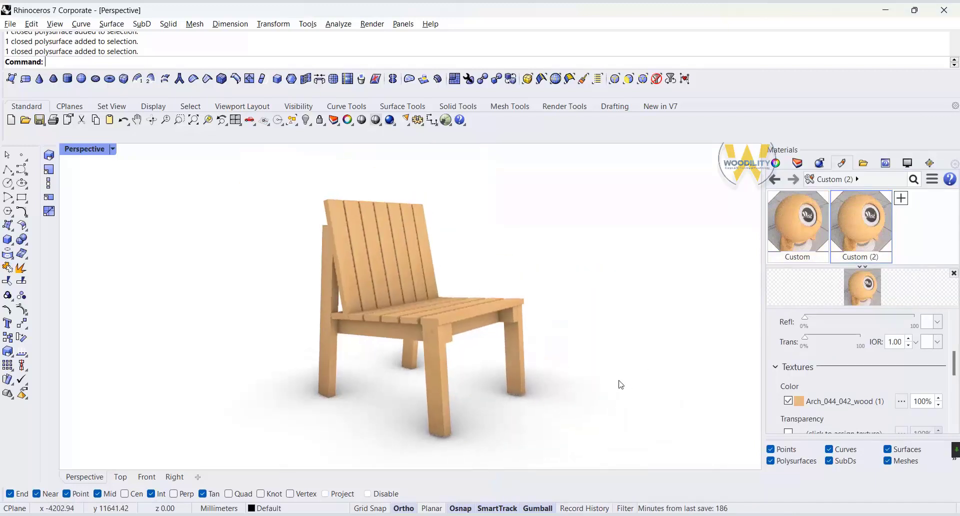
{"action": "left_click", "coordinate": [154, 106]}
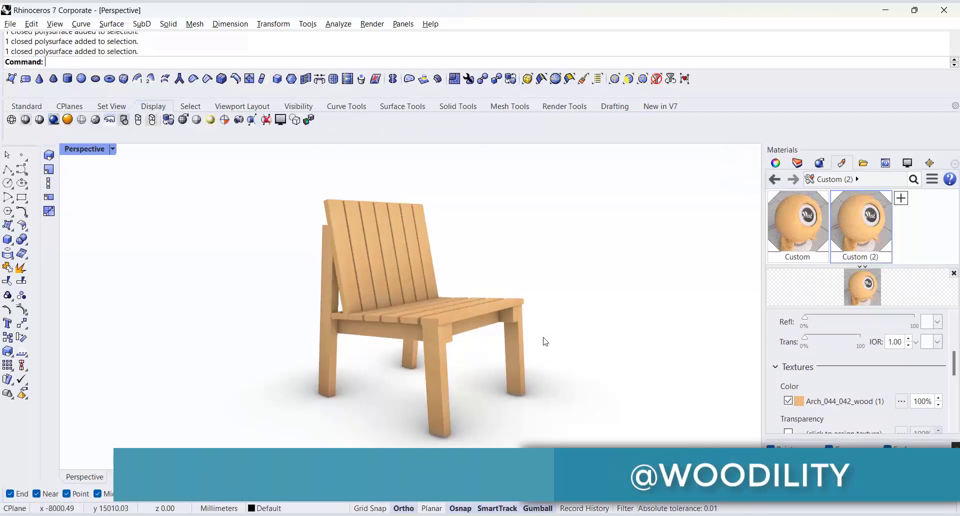
{"action": "mouse_move", "coordinate": [448, 363]}
{"action": "right_mouse_down"}
{"action": "mouse_move", "coordinate": [437, 358]}
{"action": "mouse_move", "coordinate": [457, 347]}
{"action": "right_mouse_up"}
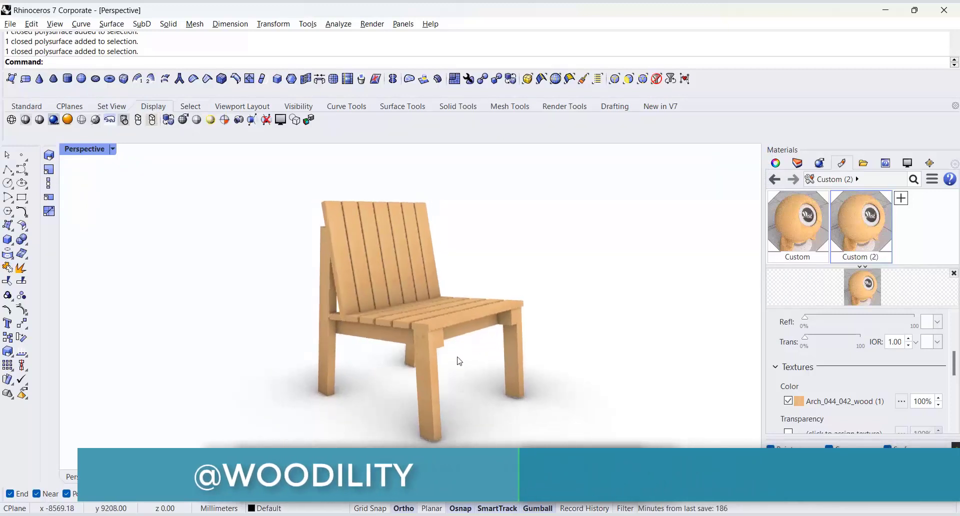